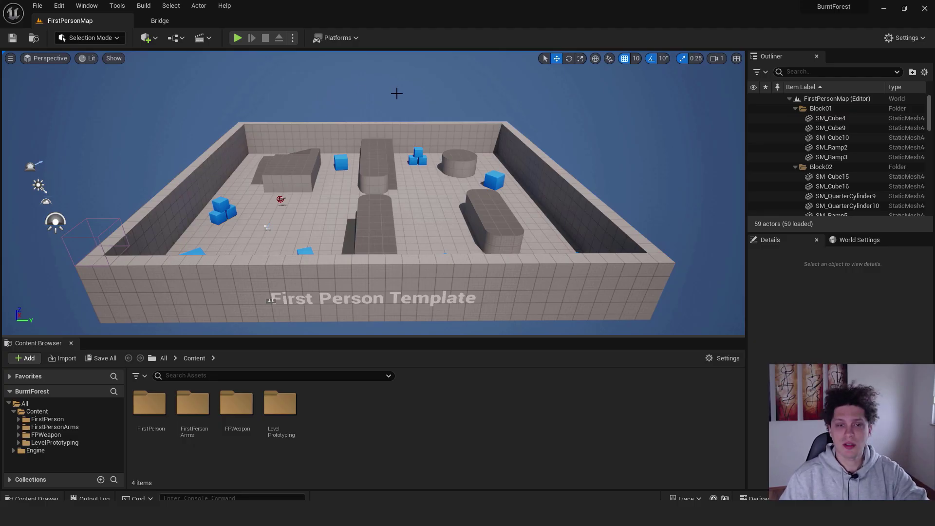
# Create a new level from the Basic template
pyautogui.click(37, 6)
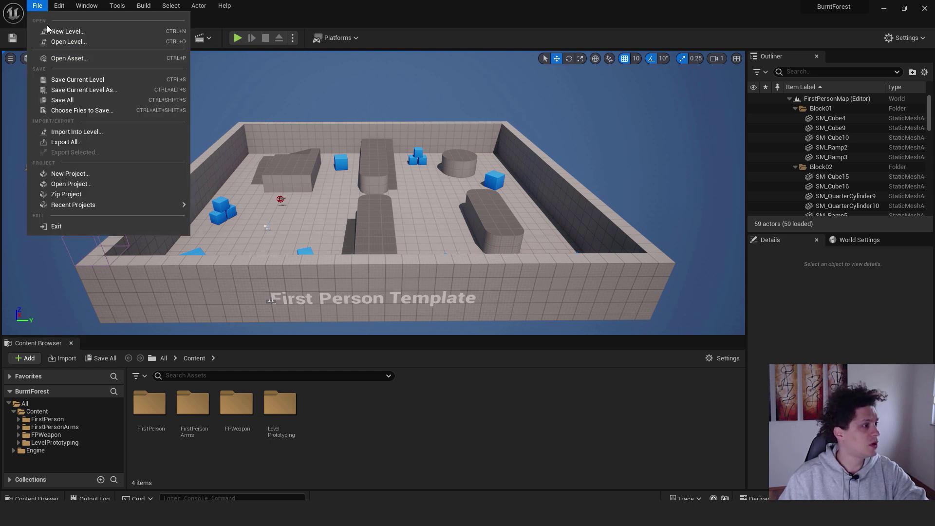
pyautogui.click(52, 33)
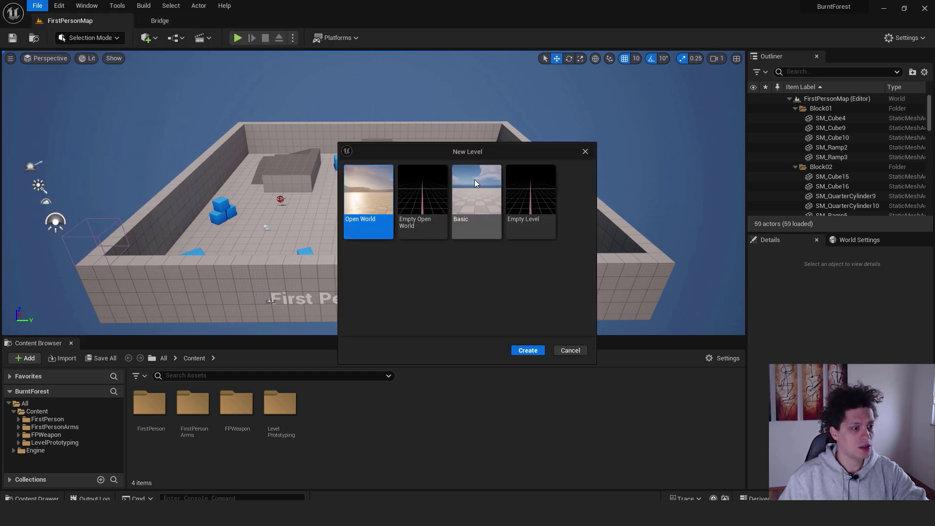
pyautogui.click(474, 179)
pyautogui.click(527, 350)
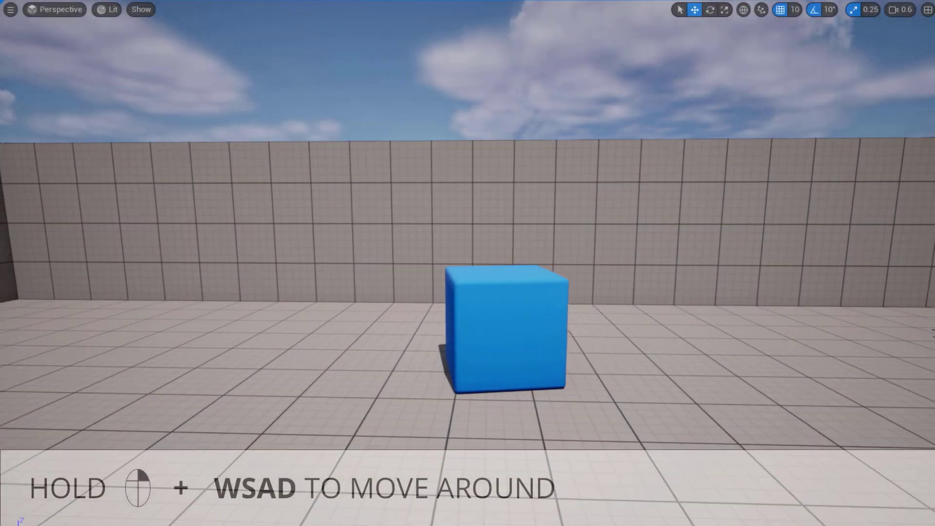
# Fly the viewport camera forward, backward, sideways, up and down around the single blue cube
pyautogui.press('s')
pyautogui.moveTo(467, 263); pyautogui.dragTo(490, 263, button='right')
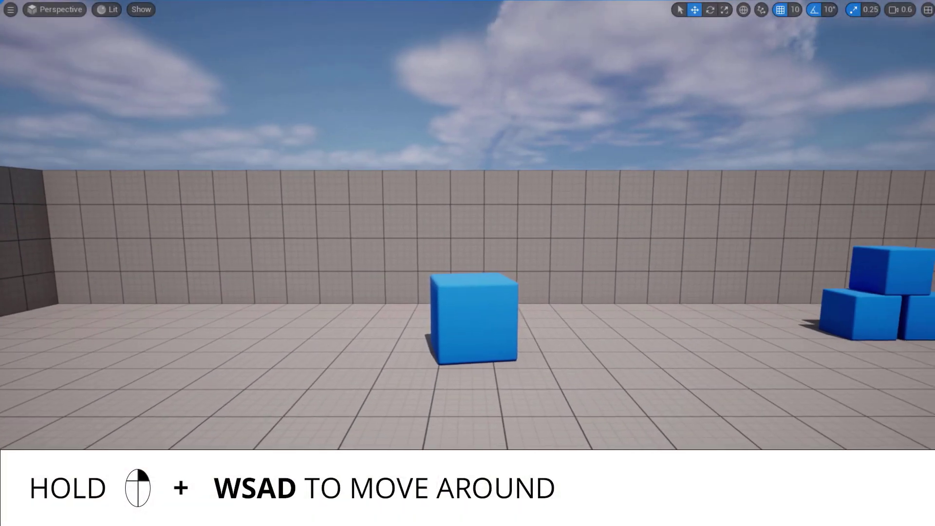
pyautogui.press('w')
pyautogui.press('s')
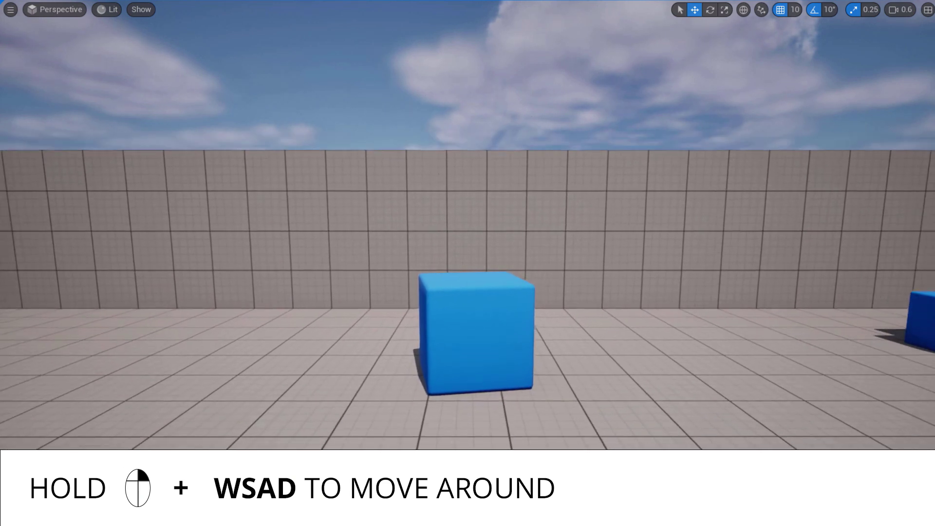
pyautogui.press('d')
pyautogui.press('a')
pyautogui.press('d')
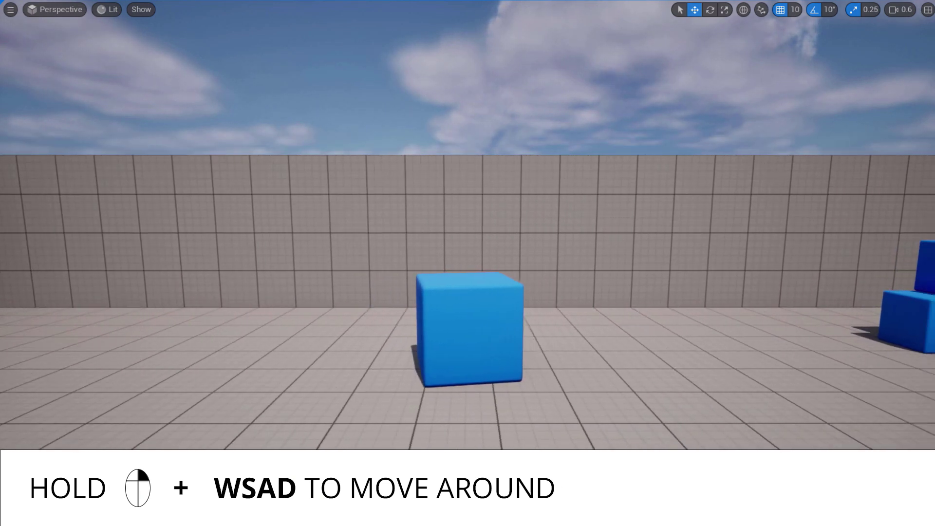
pyautogui.press('a')
pyautogui.press('q')
pyautogui.press('e')
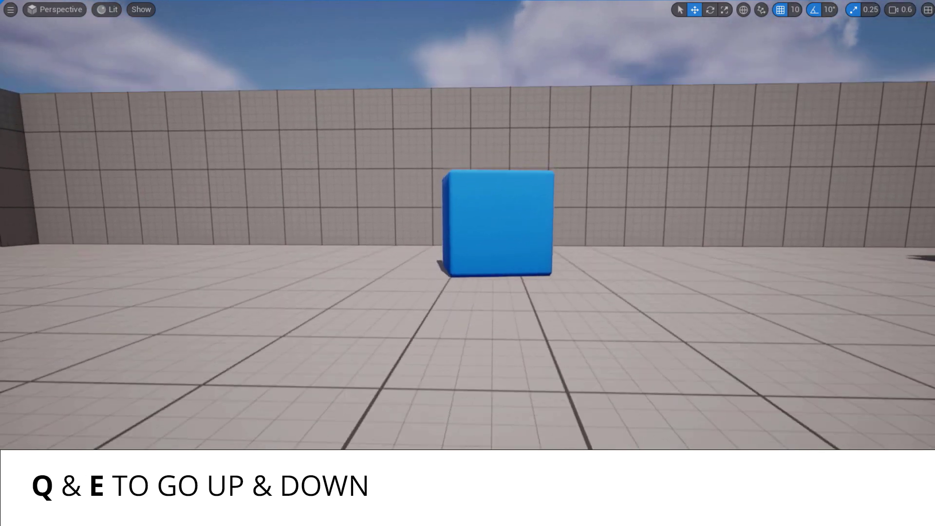
pyautogui.press('q')
pyautogui.press('e')
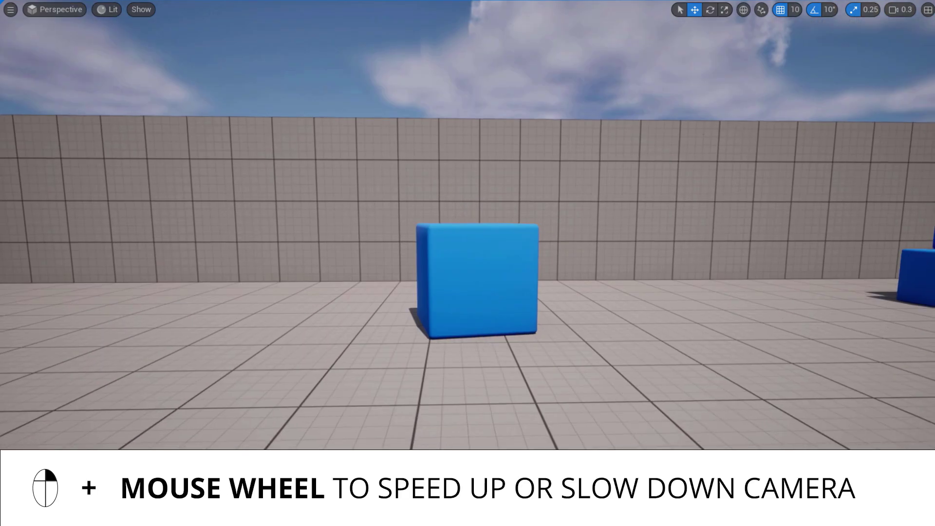
# Raise the camera speed to 1.8 and fly the view back beyond the First Person Template wall
pyautogui.press('s')
pyautogui.scroll(5, 456, 267)
pyautogui.press('s')
pyautogui.moveTo(455, 267); pyautogui.dragTo(453, 267, button='right')
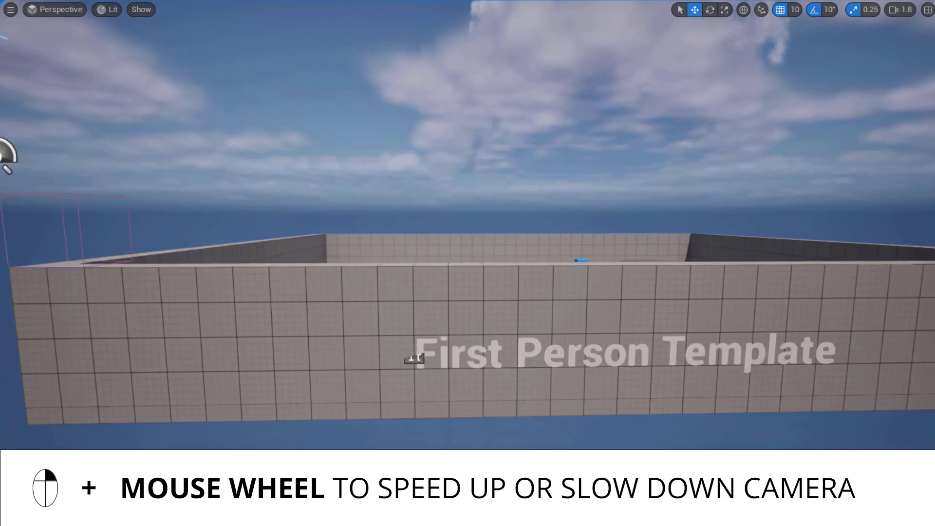
pyautogui.press('s')
pyautogui.moveTo(453, 267); pyautogui.dragTo(452, 267, button='right')
pyautogui.press('w')
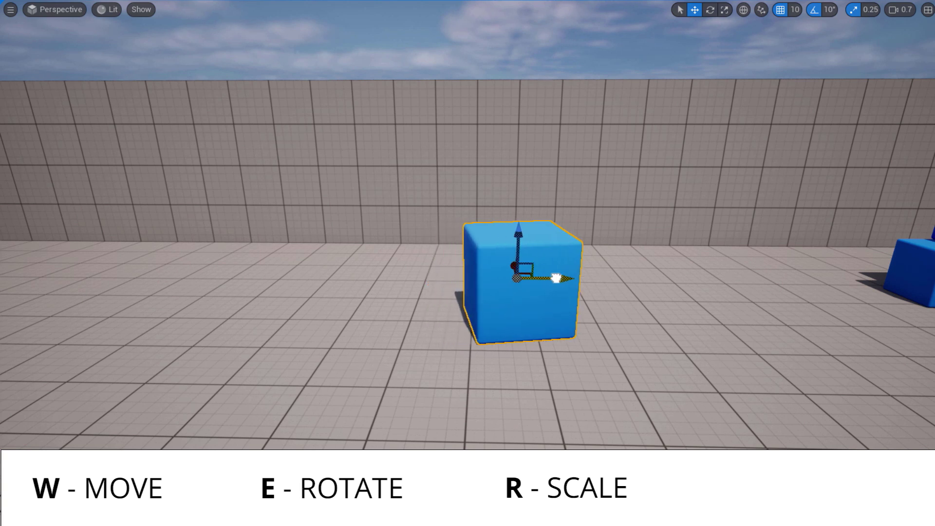
# Transform the single blue cube by moving it sideways, rotating it and scaling it
pyautogui.moveTo(556, 278); pyautogui.dragTo(504, 272)
pyautogui.press('e')
pyautogui.moveTo(416, 315); pyautogui.dragTo(540, 263)
pyautogui.press('r')
pyautogui.moveTo(457, 279)
pyautogui.mouseDown()
pyautogui.moveTo(526, 217)
pyautogui.moveTo(465, 270)
pyautogui.mouseUp()
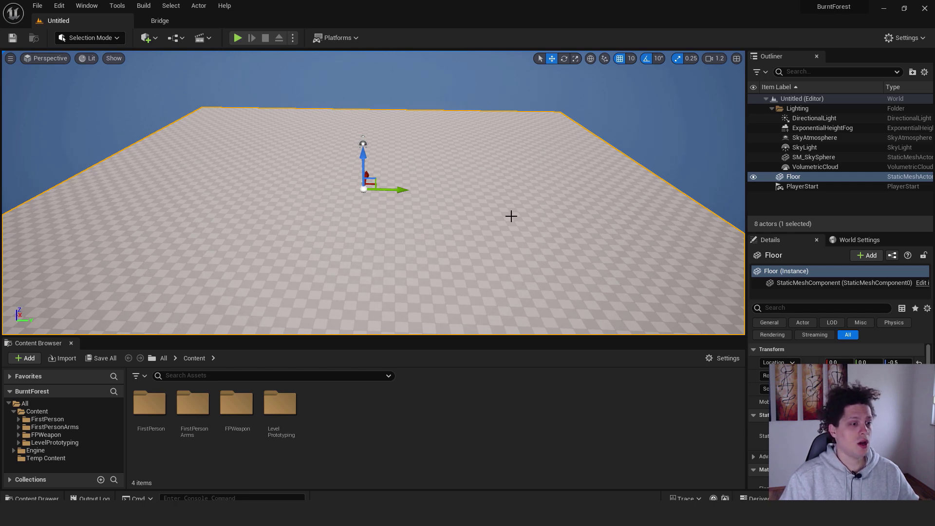
# Delete the Floor actor from the new level
pyautogui.moveTo(435, 185); pyautogui.dragTo(530, 174, button='right')
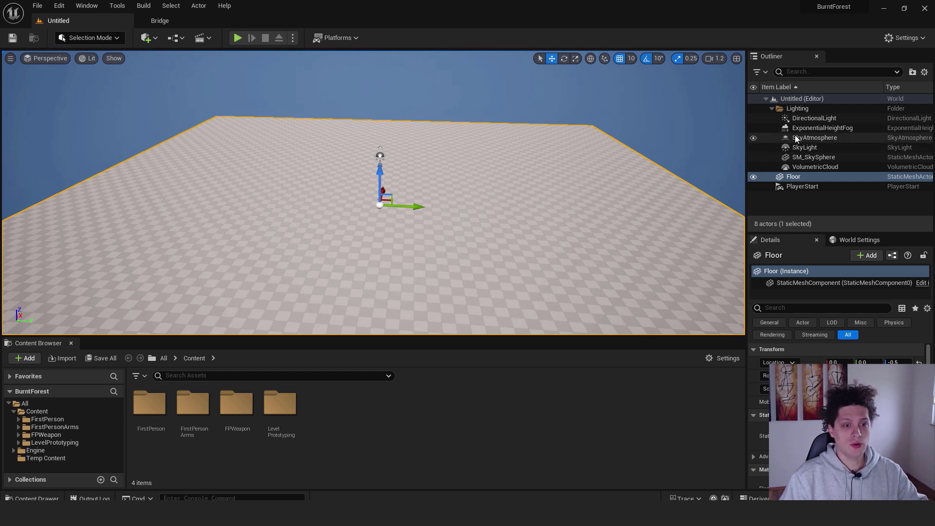
pyautogui.click(797, 177)
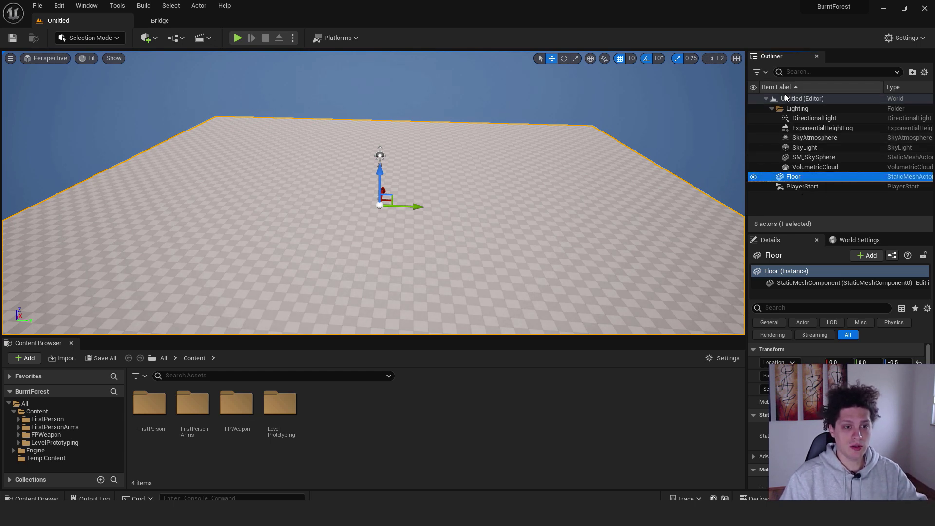
pyautogui.press('Delete')
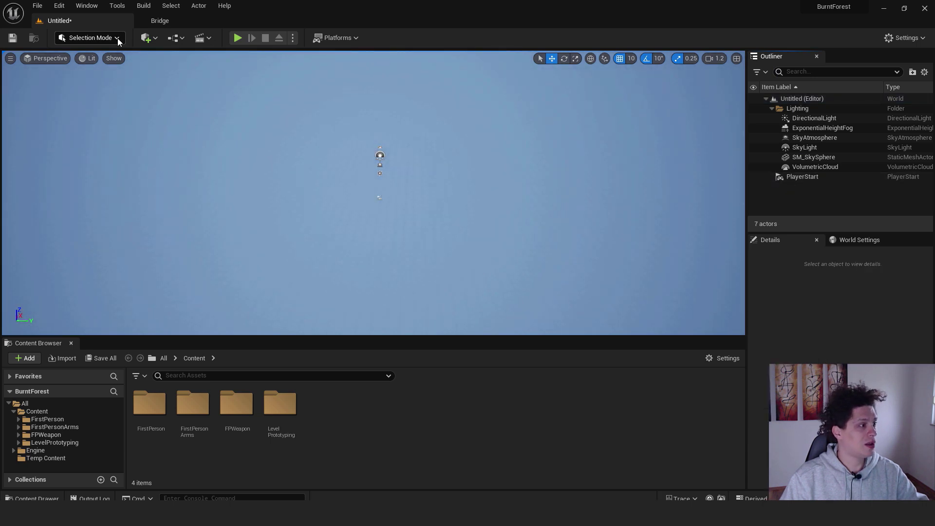
# Create a new landscape with its Z location at -3 and the other settings at default, and return to Selection mode
pyautogui.click(118, 38)
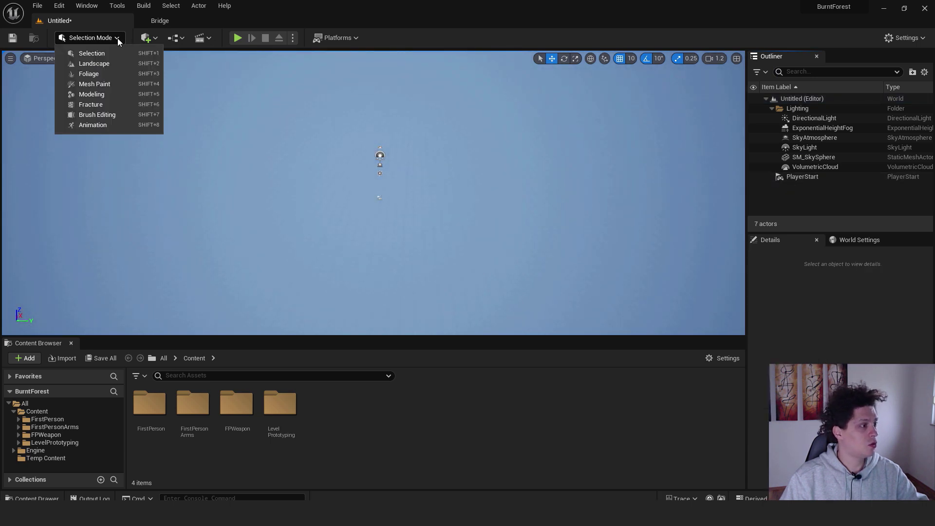
pyautogui.click(104, 64)
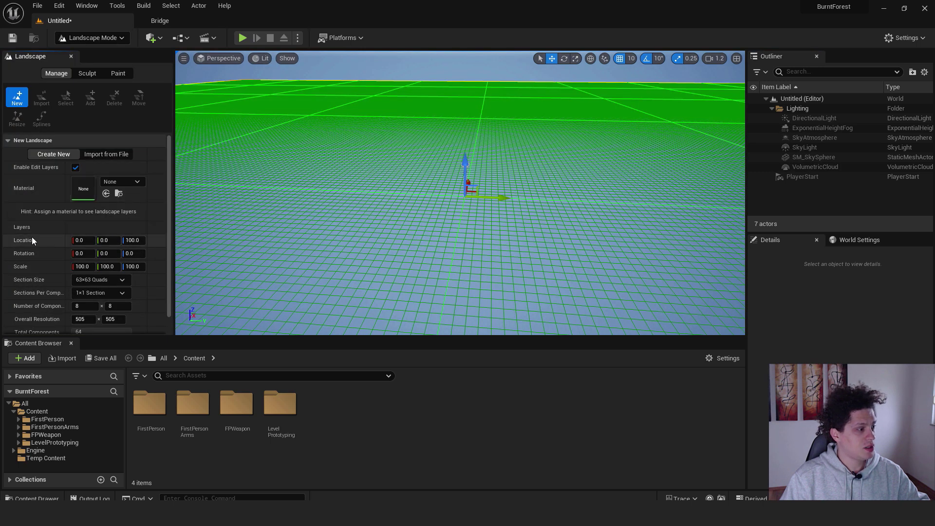
pyautogui.click(134, 240)
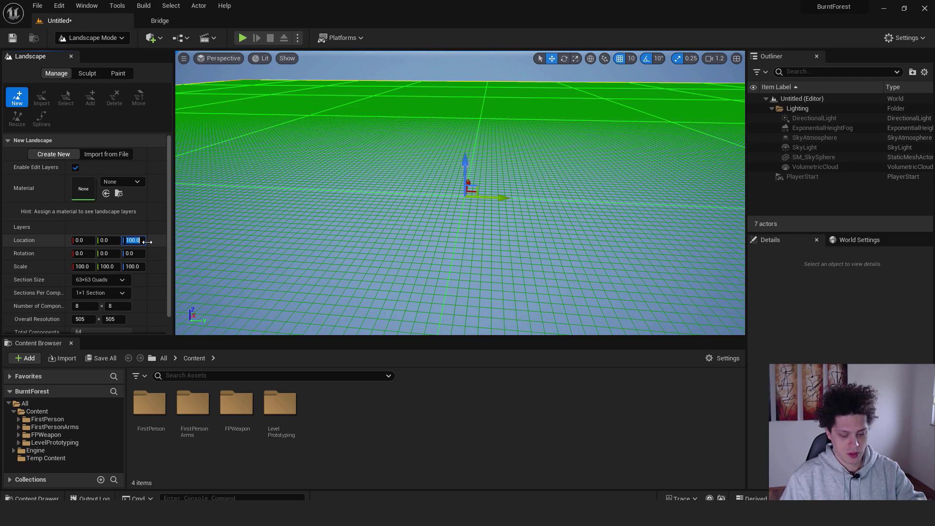
pyautogui.write('0')
pyautogui.press('Return')
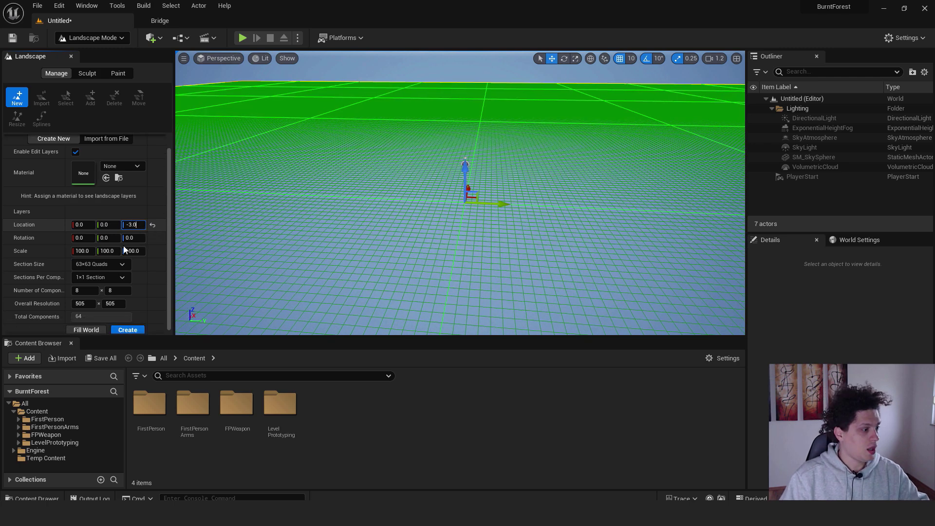
pyautogui.click(125, 331)
pyautogui.click(121, 39)
pyautogui.click(92, 57)
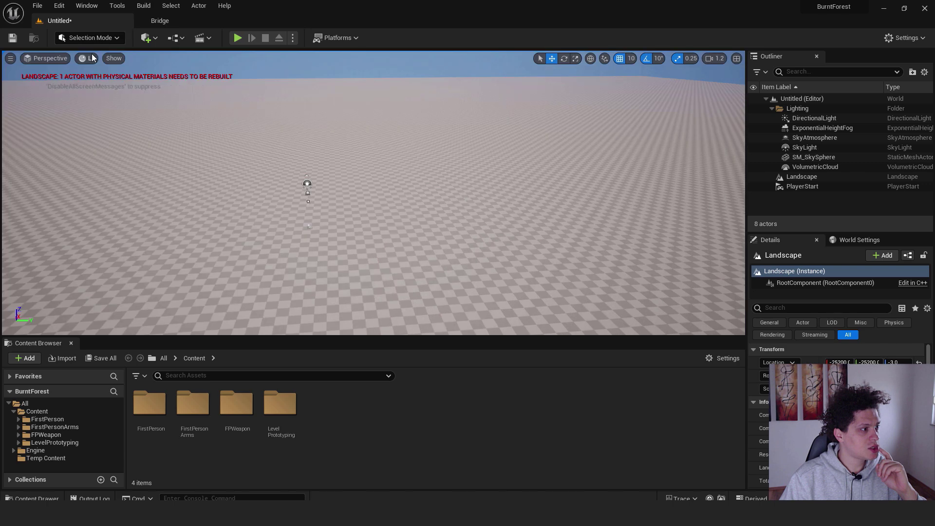
# Play-test the level starting from a point on the landscape, and end the play session
pyautogui.rightClick(397, 163)
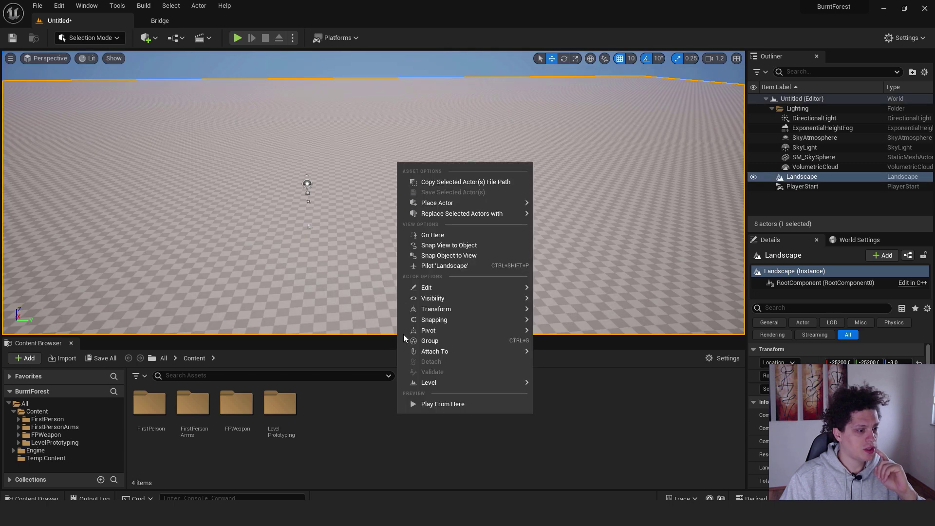
pyautogui.click(423, 401)
pyautogui.hotkey('alt', 'p')
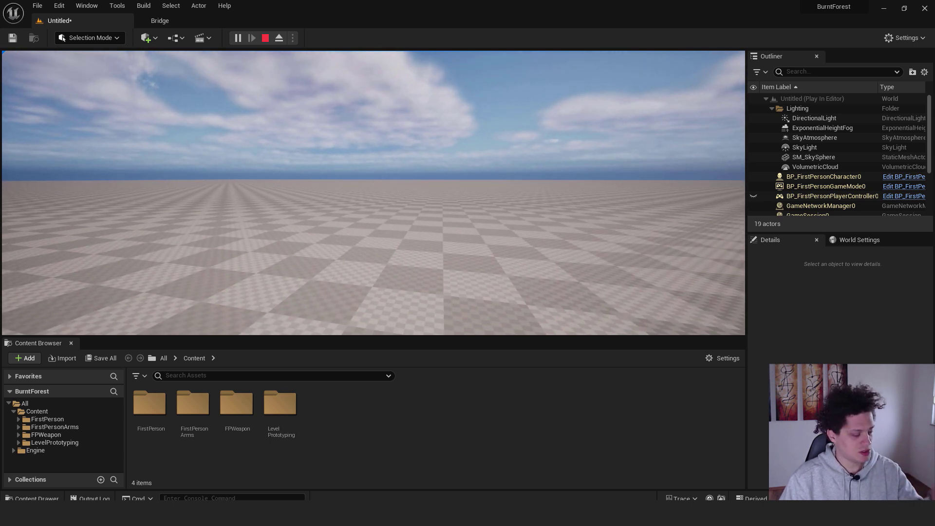
pyautogui.press('Escape')
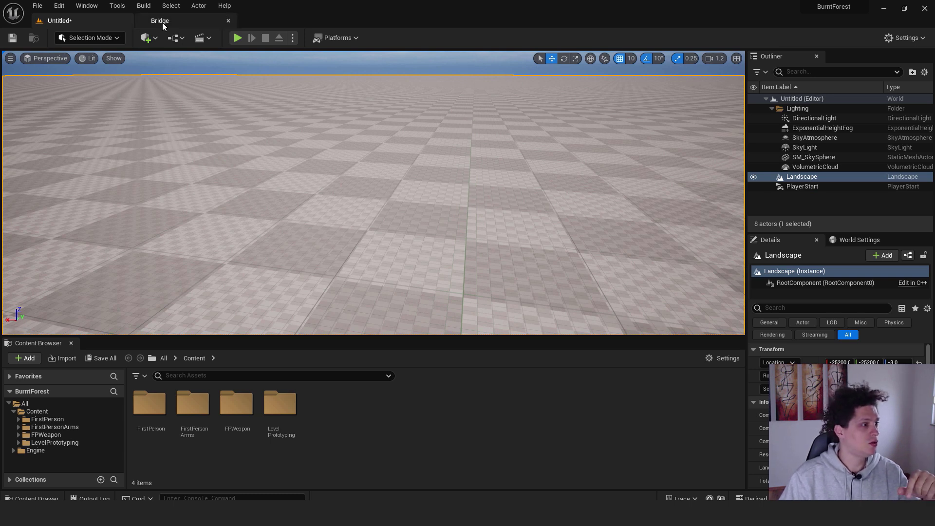
# Open Quixel Bridge and browse to the Burnt Forest collection within the Natural environment collections
pyautogui.click(148, 38)
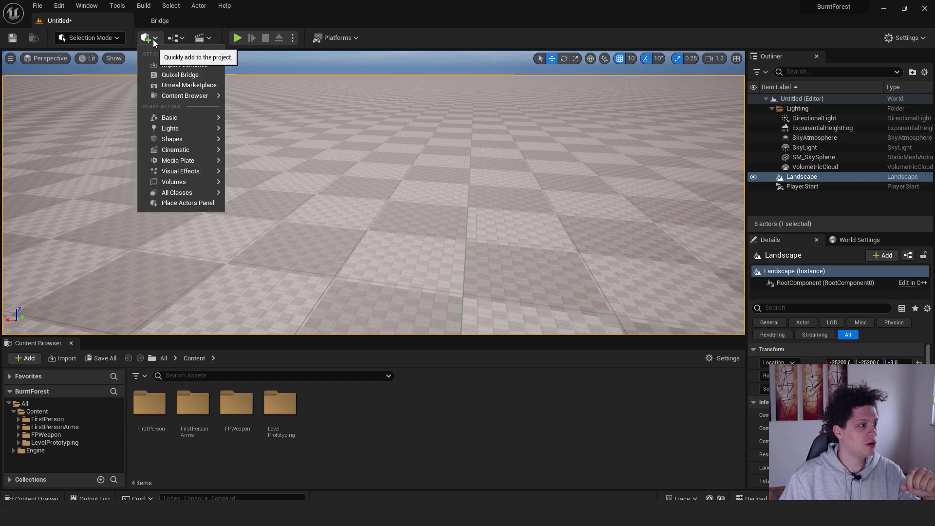
pyautogui.click(178, 75)
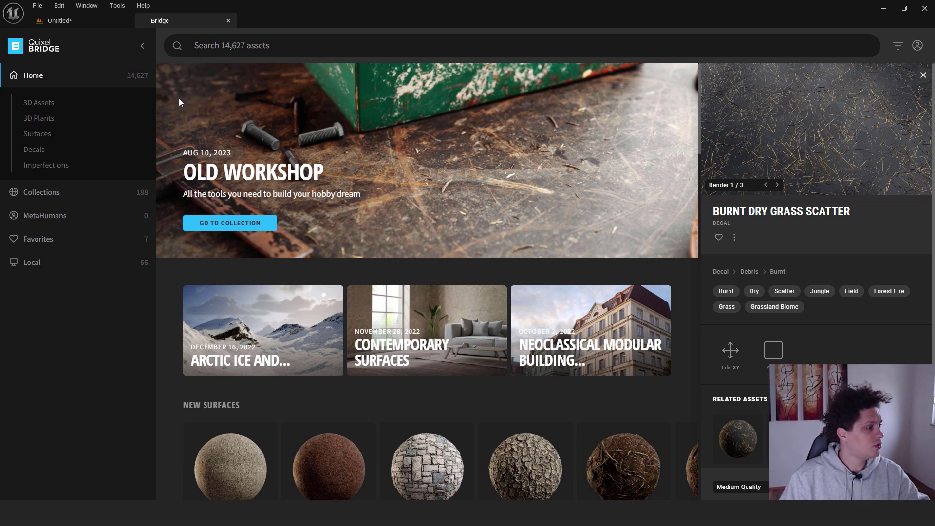
pyautogui.click(56, 195)
pyautogui.click(45, 126)
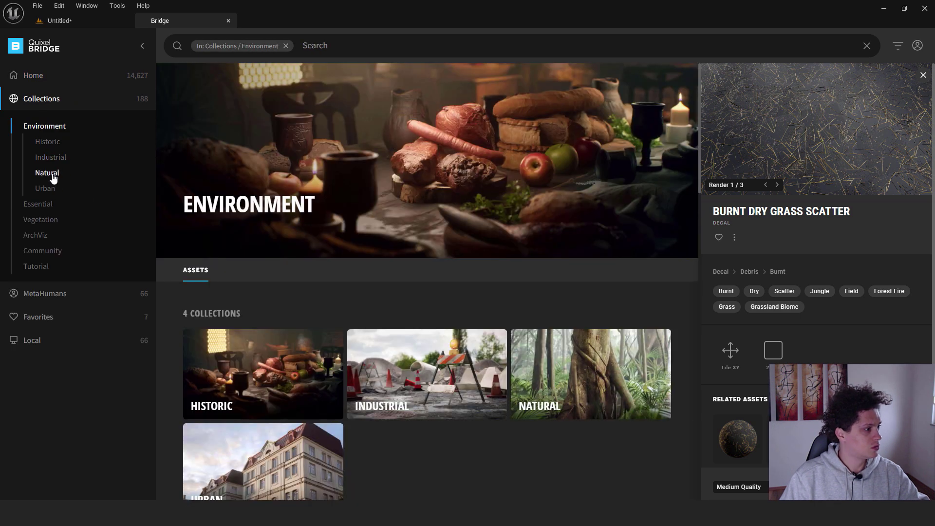
pyautogui.click(50, 174)
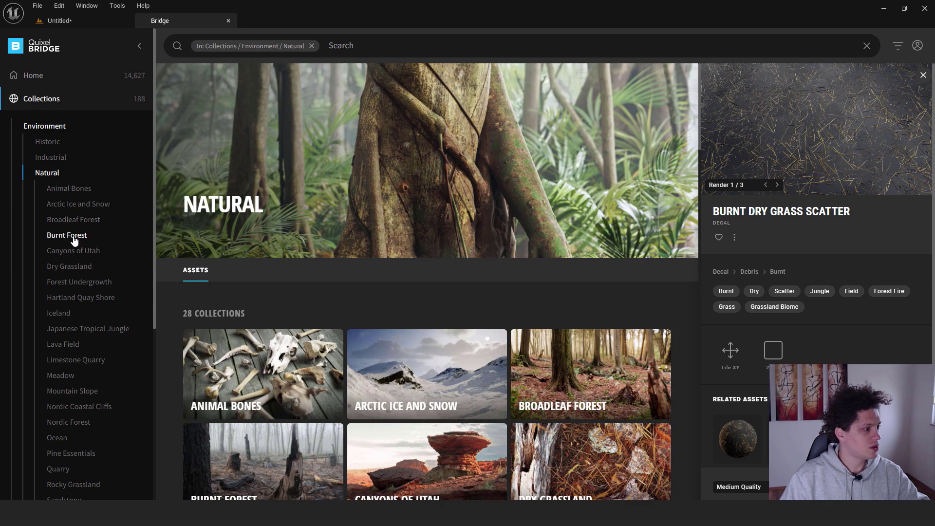
pyautogui.click(124, 237)
# Compare the Burnt Forest Floor surfaces and download the first one, tagged Destroyed and Dull
pyautogui.scroll(-10, 480, 225)
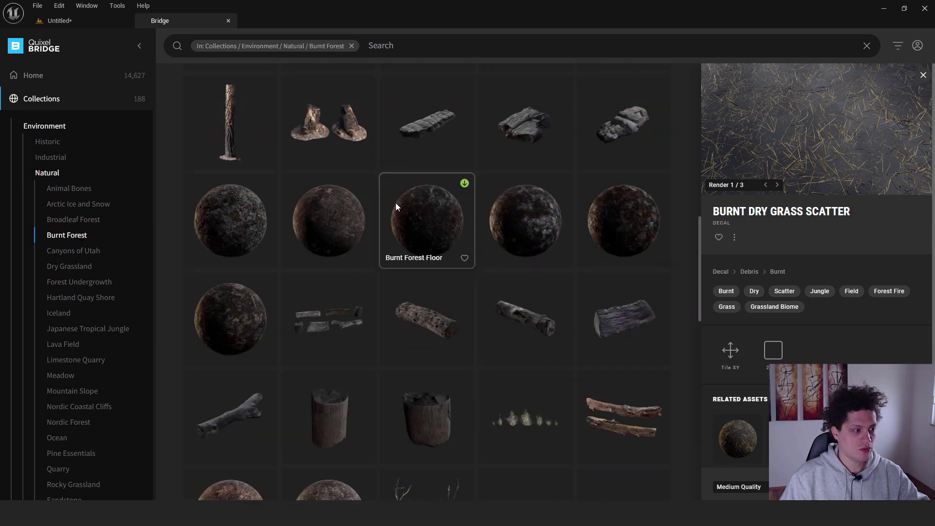
pyautogui.click(232, 222)
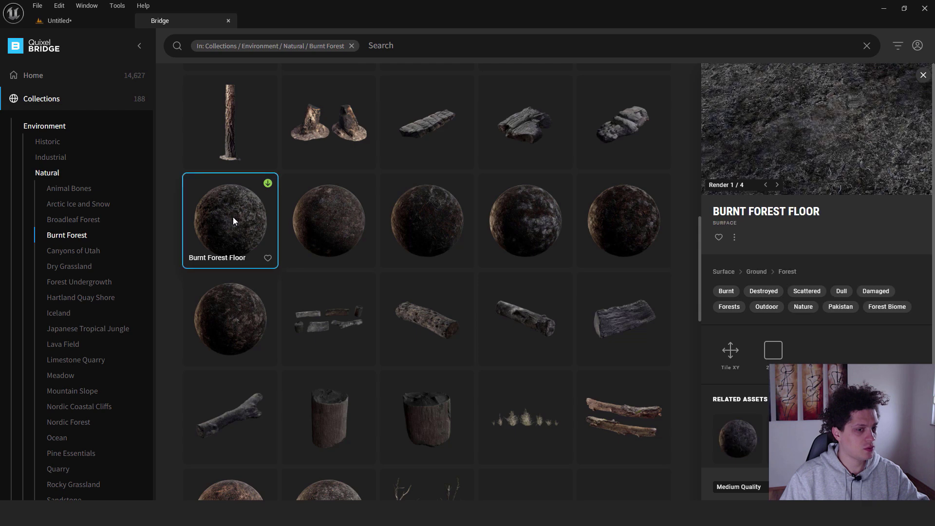
pyautogui.click(328, 222)
pyautogui.click(429, 227)
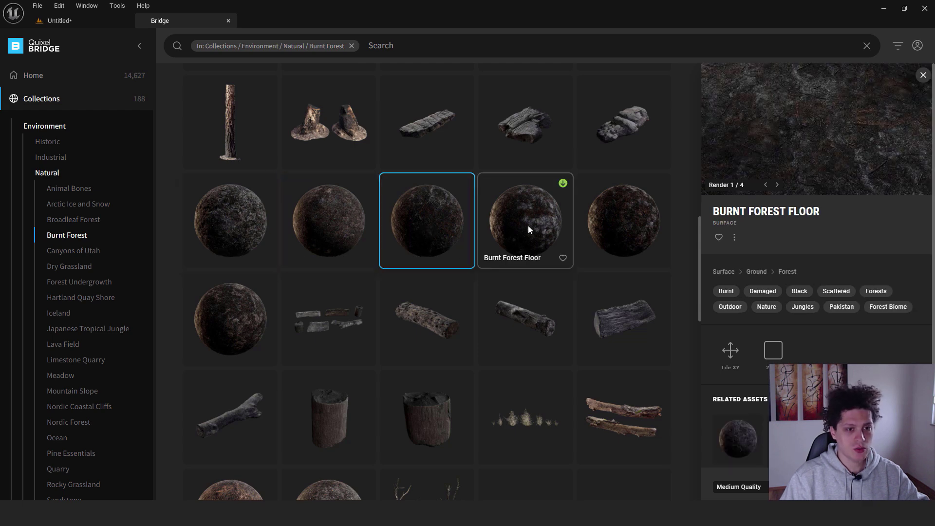
pyautogui.click(209, 212)
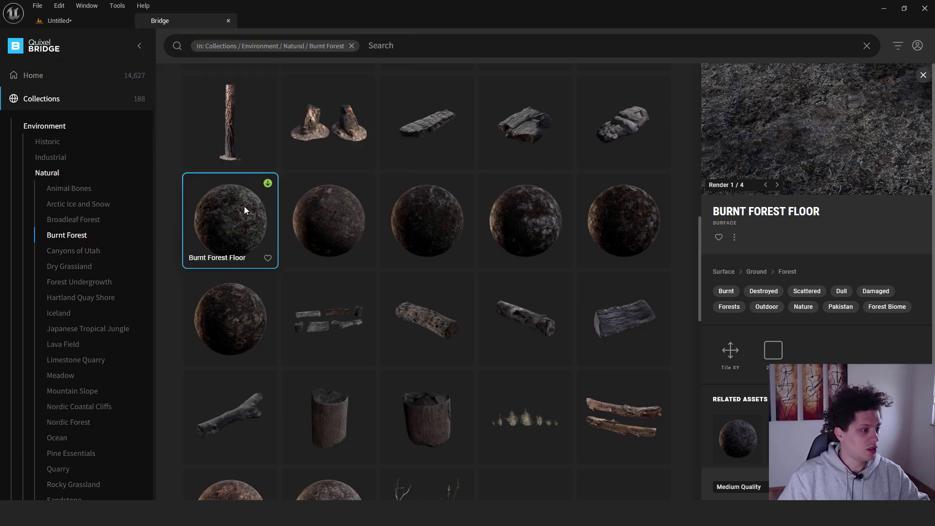
pyautogui.click(268, 184)
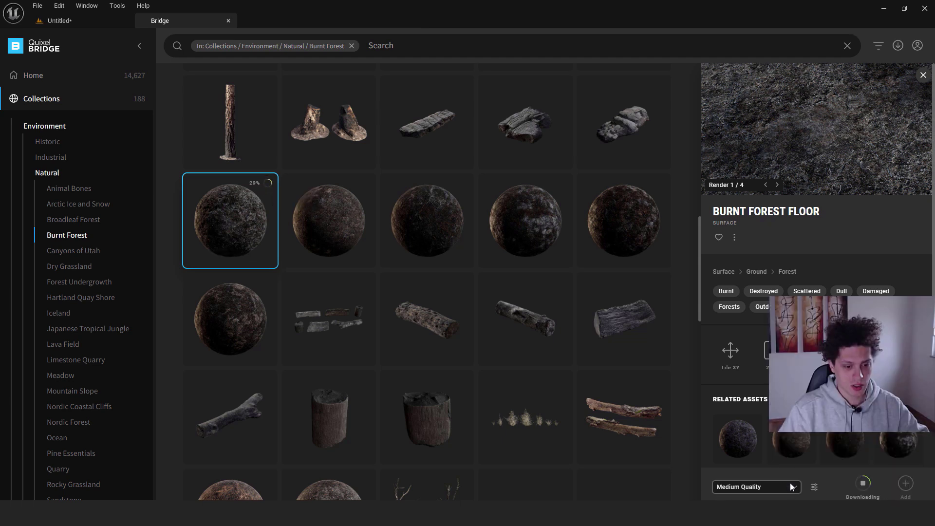
# Export the downloaded Burnt Forest Floor surface to the project at Medium Quality and check its folder among the project content
pyautogui.click(791, 487)
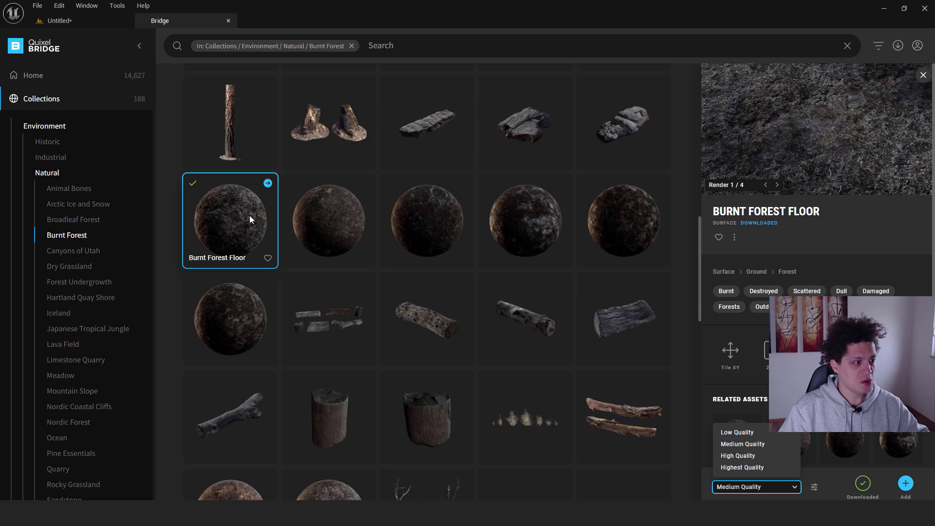
pyautogui.click(238, 190)
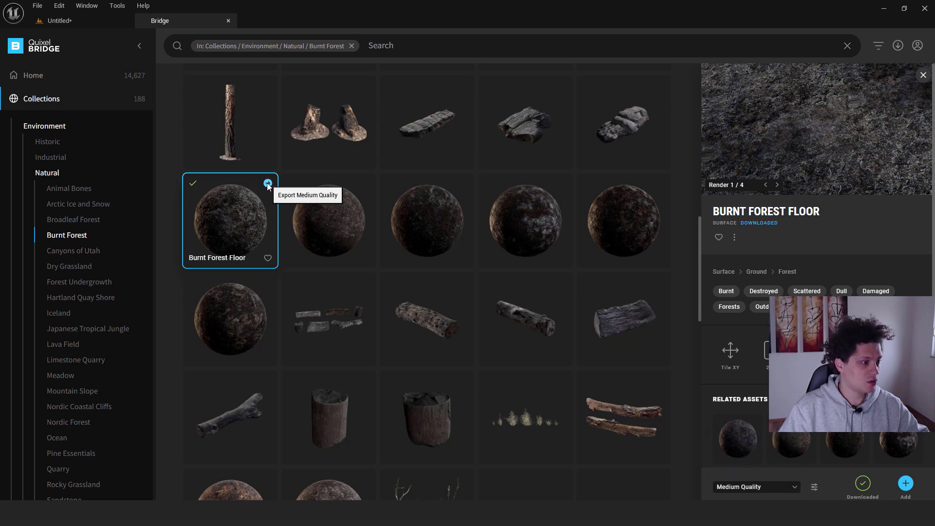
pyautogui.click(268, 185)
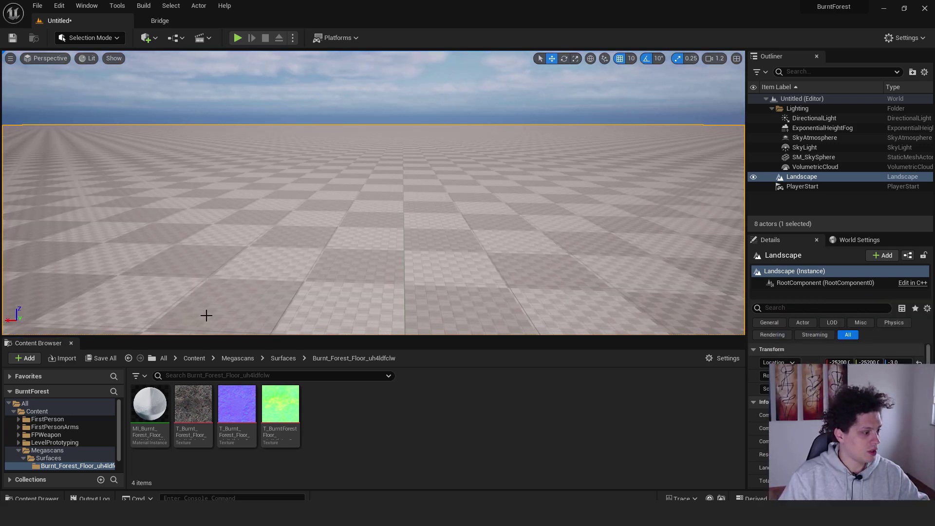
pyautogui.moveTo(119, 417); pyautogui.dragTo(119, 425)
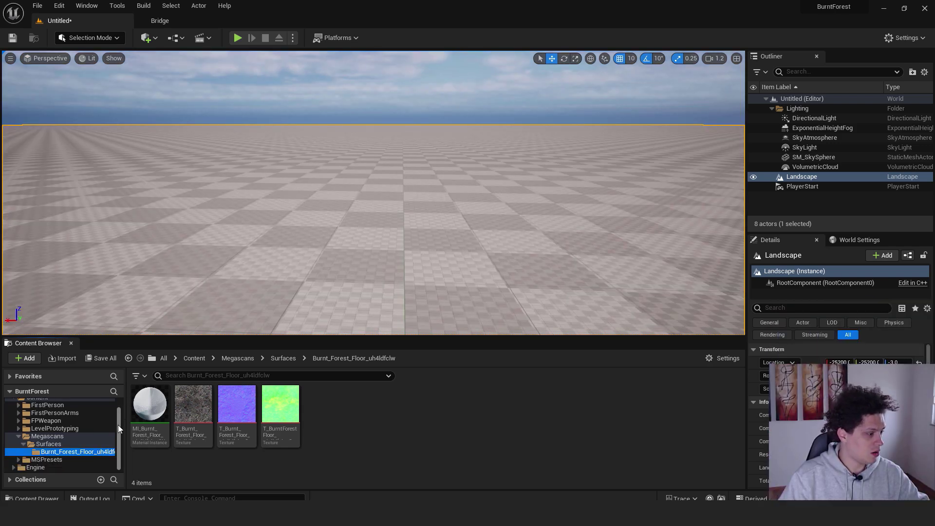
# Assign the Burnt Forest Floor material instance as the Landscape Material of the Landscape actor
pyautogui.click(49, 444)
pyautogui.click(68, 452)
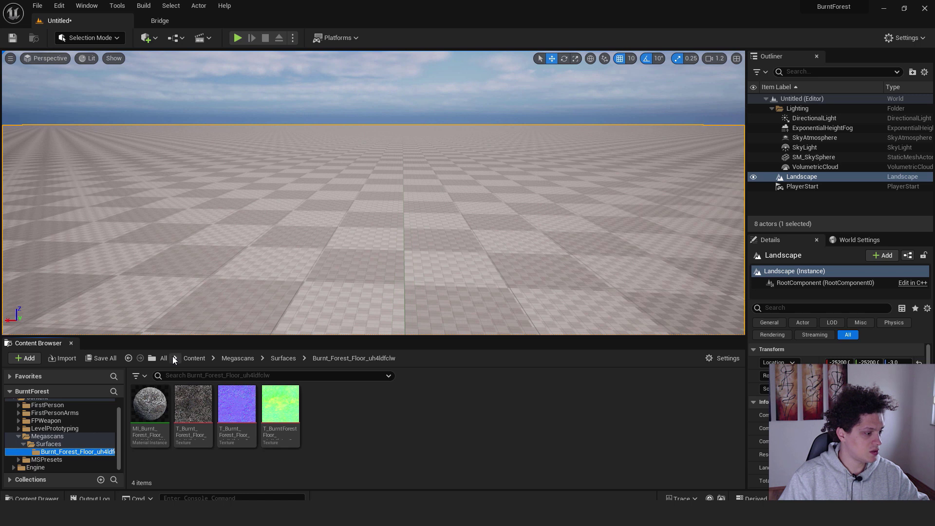
pyautogui.click(818, 178)
pyautogui.scroll(-10, 861, 373)
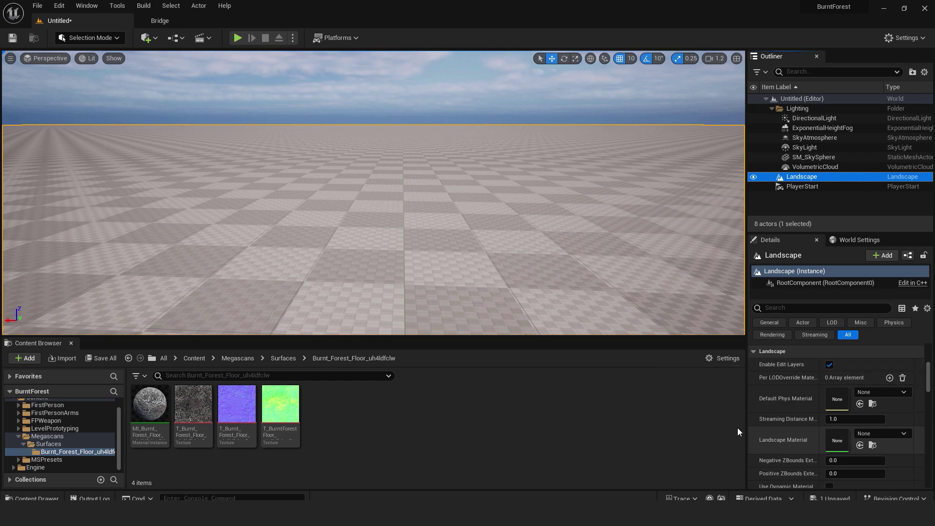
pyautogui.moveTo(140, 405); pyautogui.dragTo(845, 439)
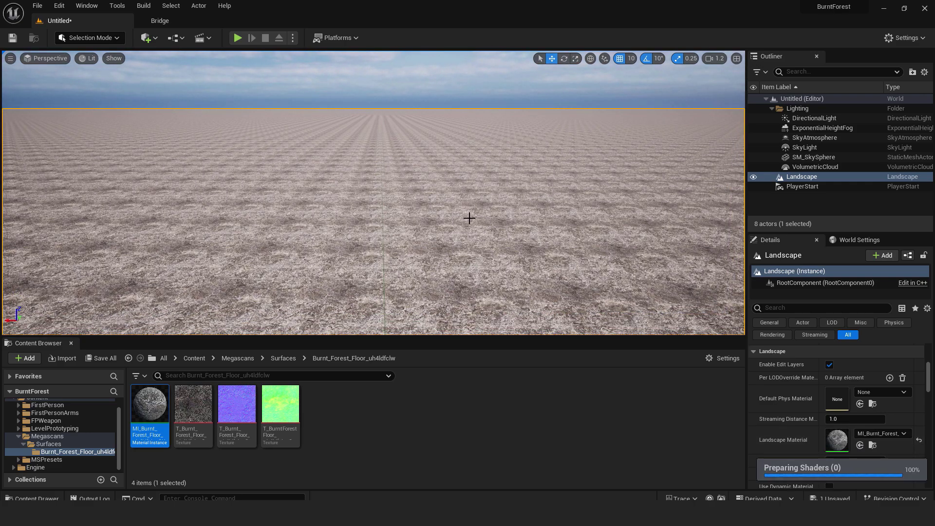
# Play-test the level from a point on the newly textured landscape, and end the play session
pyautogui.moveTo(469, 218); pyautogui.dragTo(487, 224, button='right')
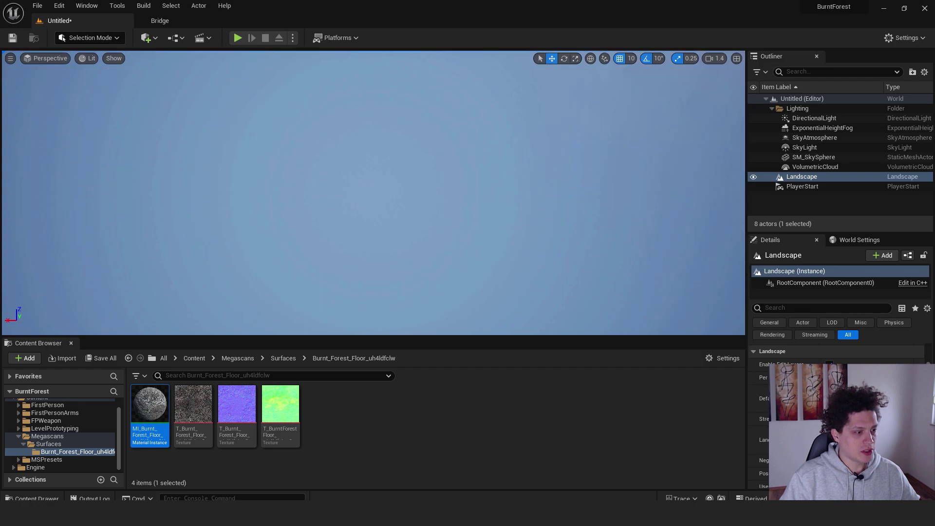
pyautogui.rightClick(406, 205)
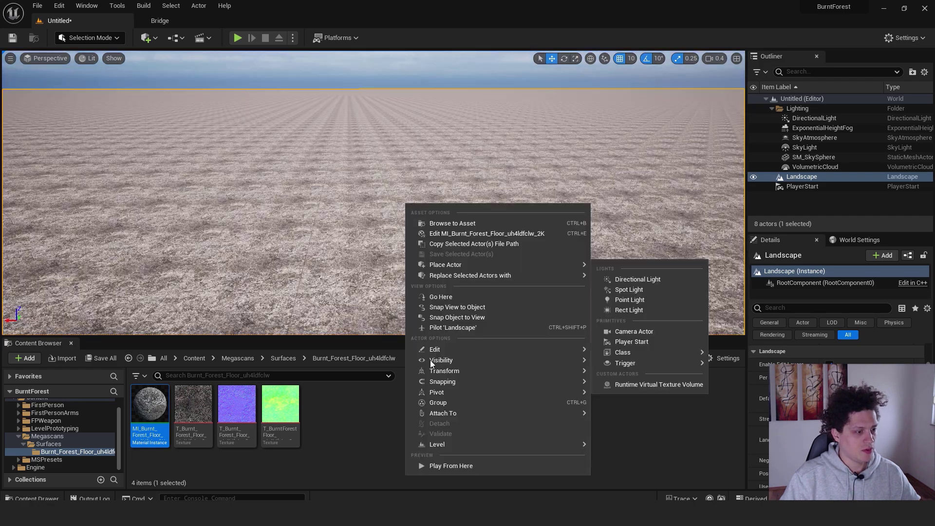
pyautogui.click(450, 465)
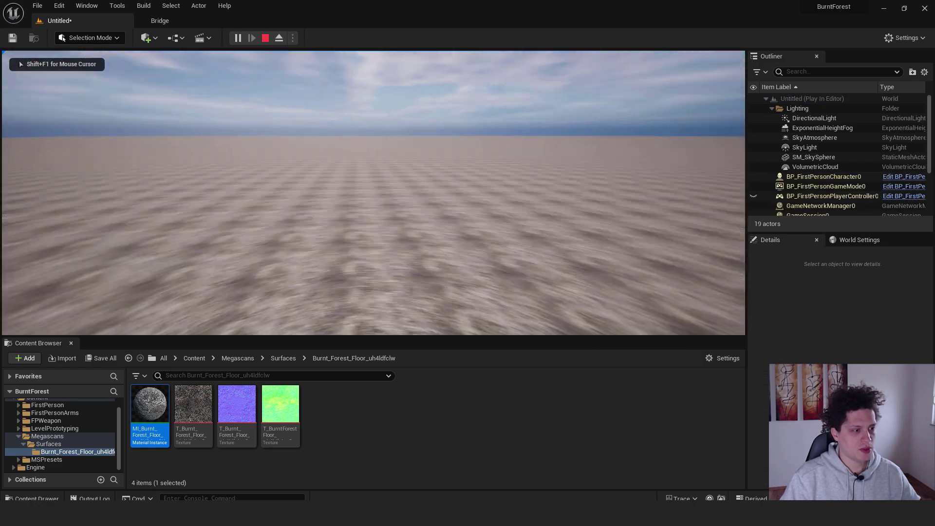
pyautogui.press('Escape')
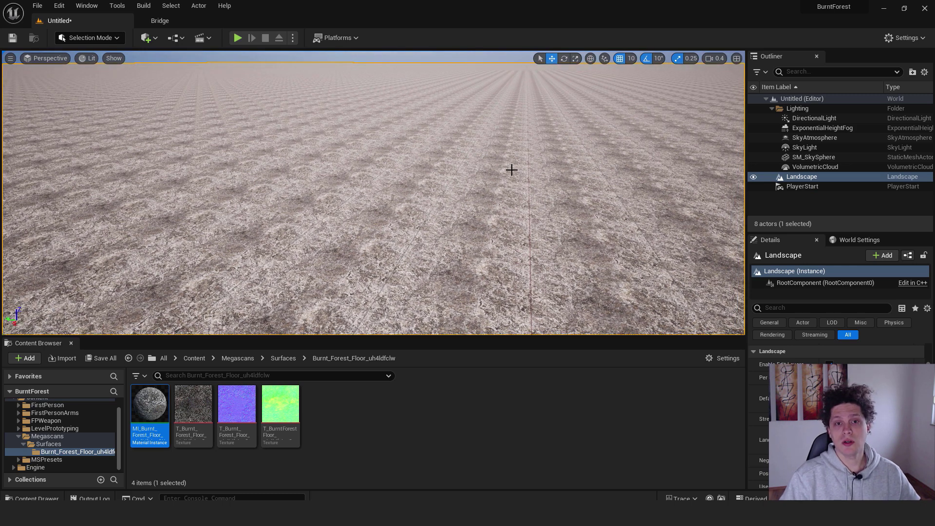
# Open the Burnt Forest Floor material instance and override its tiling with Tiling X and Tiling Y both at 0.1
pyautogui.doubleClick(150, 404)
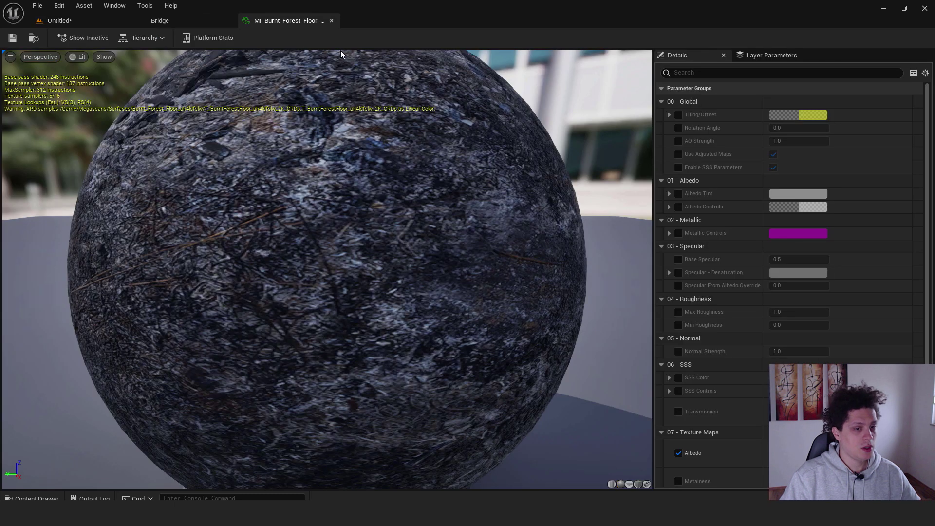
pyautogui.click(669, 115)
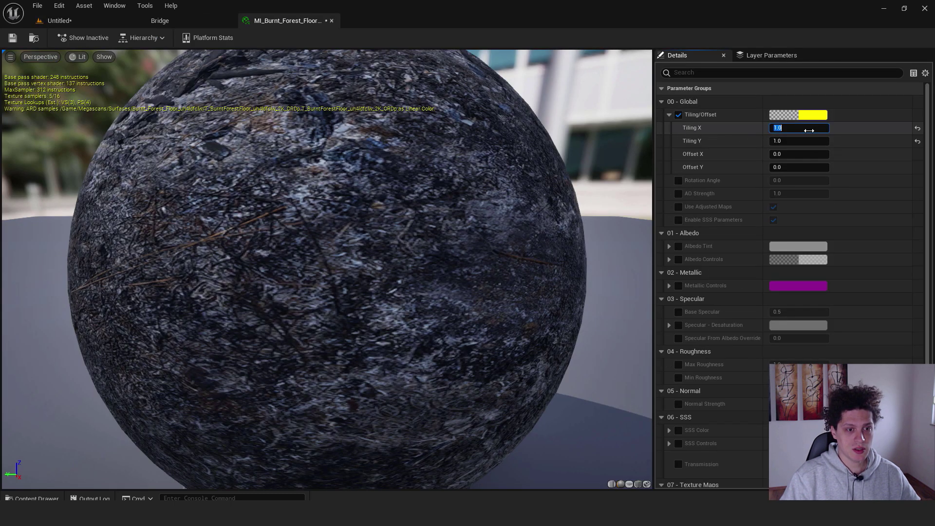
pyautogui.moveTo(808, 131)
pyautogui.mouseDown()
pyautogui.moveTo(755, 125)
pyautogui.moveTo(794, 127)
pyautogui.mouseUp()
pyautogui.write('0')
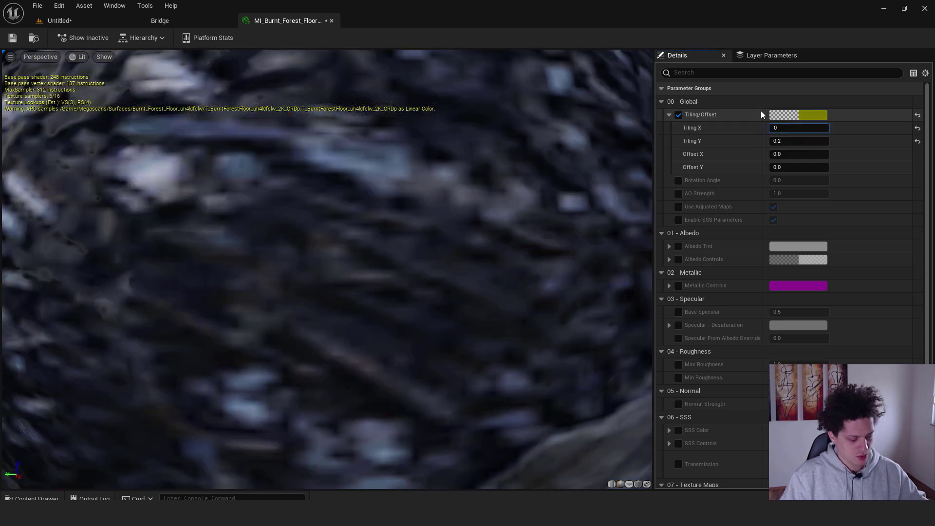
pyautogui.write('.1')
pyautogui.click(800, 139)
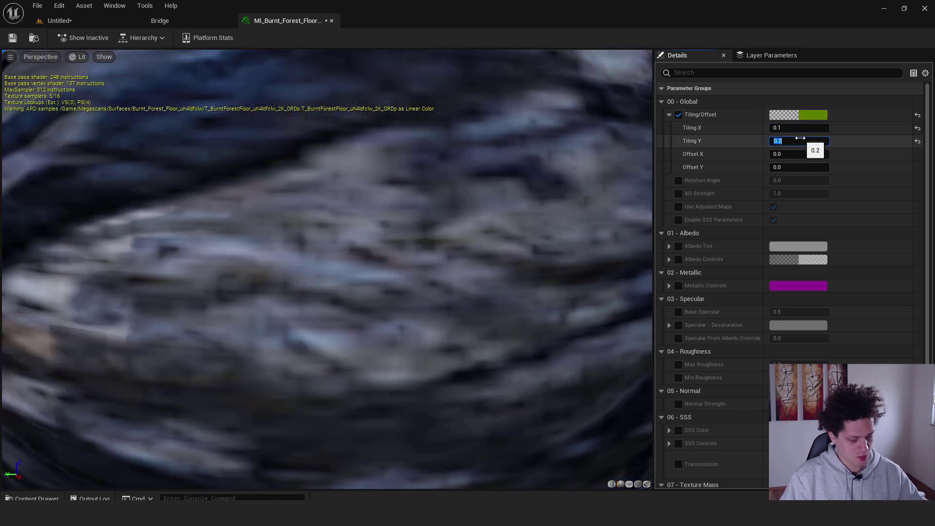
pyautogui.write('.1')
pyautogui.press('Return')
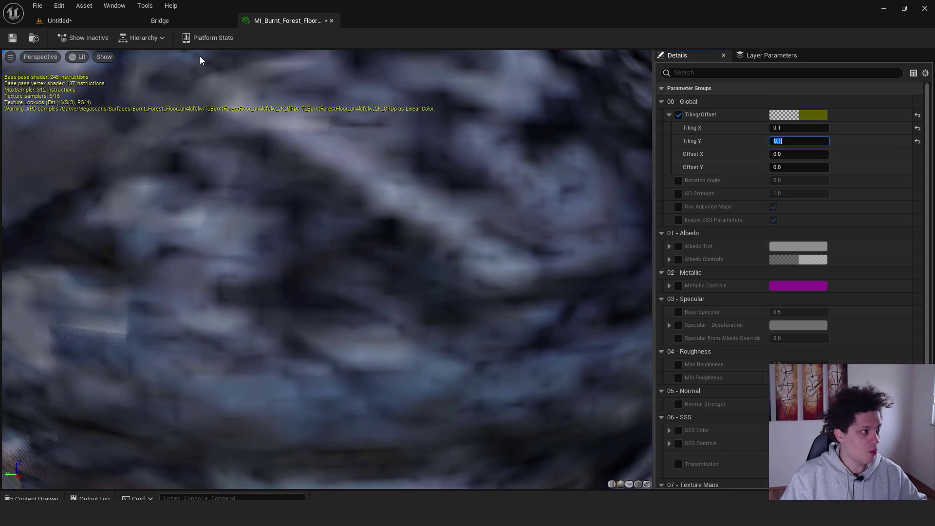
# Return to the level, play-test it from the ground to check the enlarged texture, and stop playing
pyautogui.click(103, 22)
pyautogui.moveTo(403, 174); pyautogui.dragTo(405, 292, button='right')
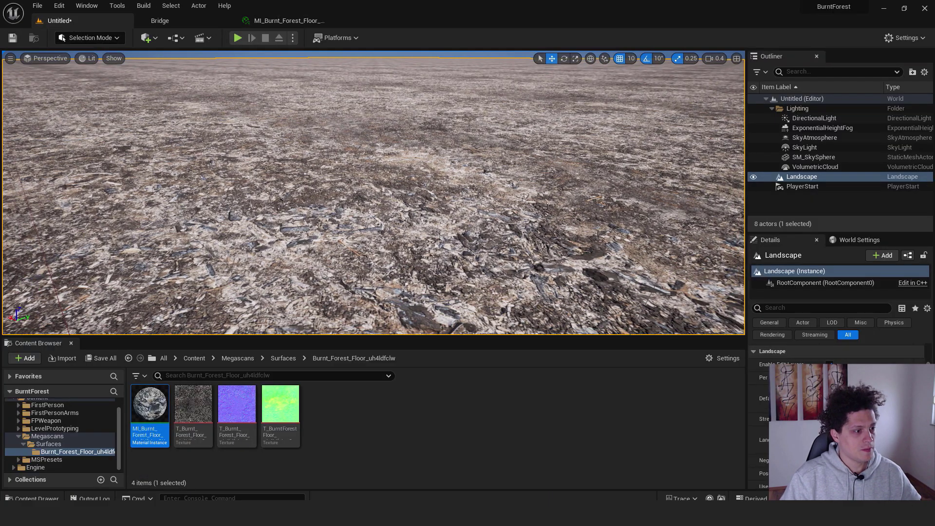
pyautogui.rightClick(404, 175)
pyautogui.click(449, 438)
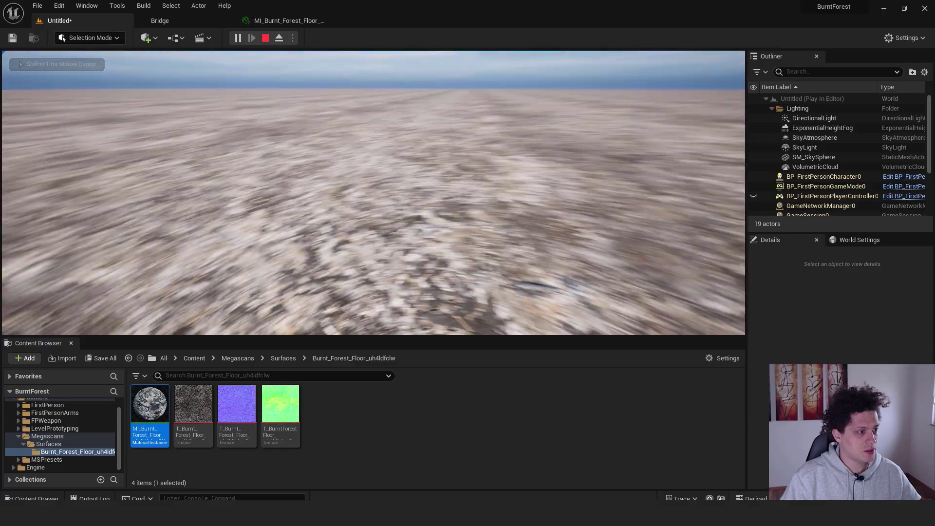
pyautogui.press('Escape')
# Switch to Landscape mode and set the Sculpt tool to a strength of about 0.6 and a brush size of about 5095
pyautogui.press('s')
pyautogui.scroll(5, 403, 179)
pyautogui.moveTo(404, 175)
pyautogui.mouseDown(button='right')
pyautogui.moveTo(407, 199)
pyautogui.moveTo(416, 176)
pyautogui.mouseUp(button='right')
pyautogui.scroll(1, 414, 178)
pyautogui.click(111, 39)
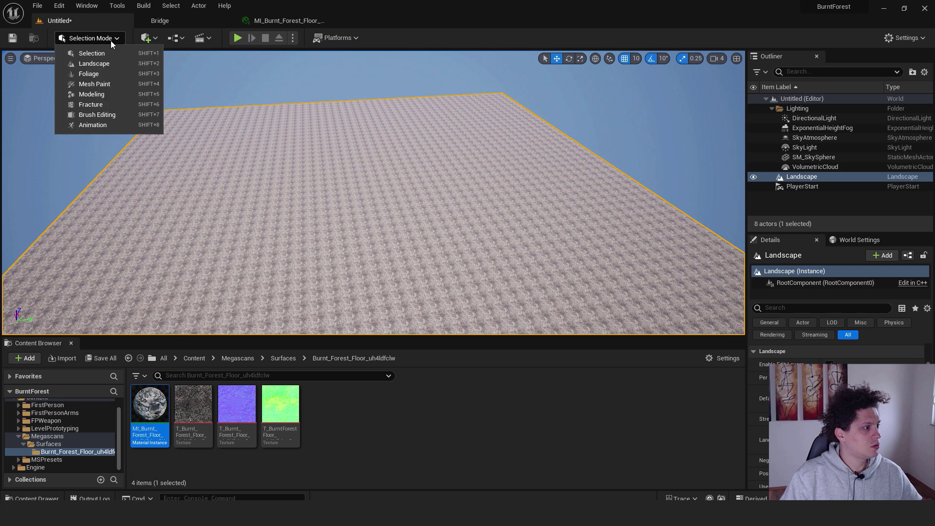
pyautogui.click(98, 62)
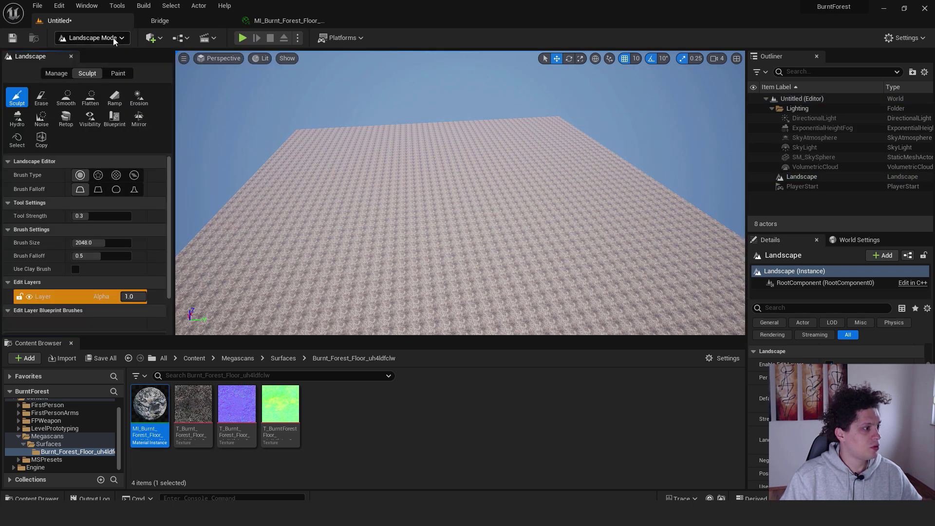
pyautogui.click(113, 39)
pyautogui.click(130, 65)
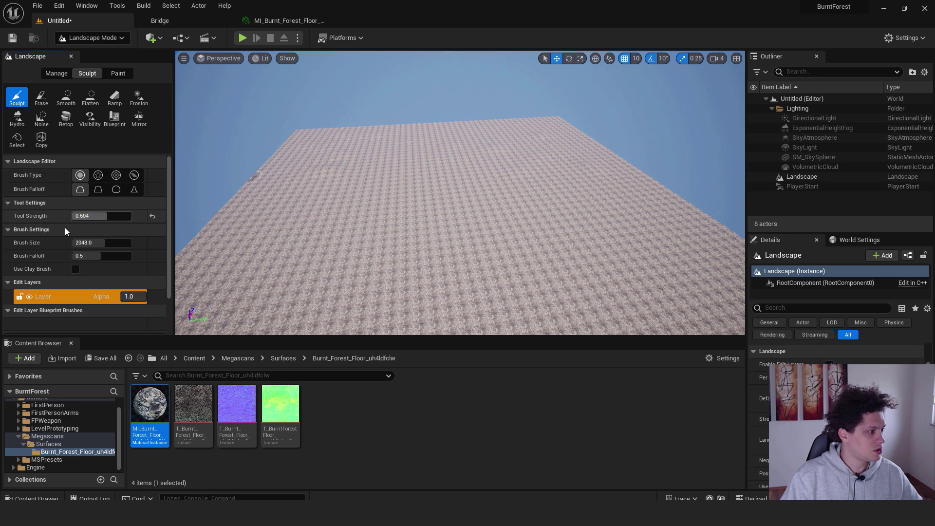
pyautogui.moveTo(121, 243); pyautogui.dragTo(127, 243)
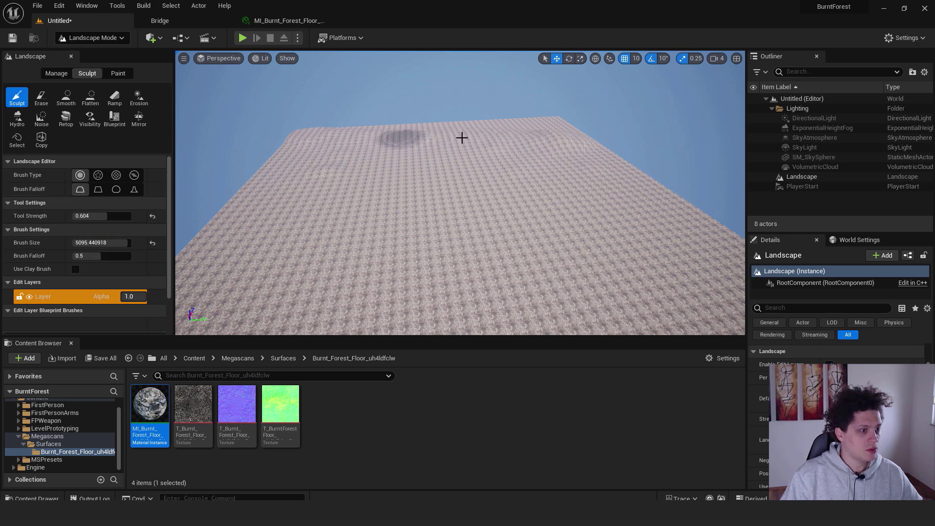
# Sculpt several hills across the landscape, and start a play-test from a point on the sculpted terrain
pyautogui.moveTo(295, 146)
pyautogui.mouseDown()
pyautogui.moveTo(286, 150)
pyautogui.moveTo(635, 172)
pyautogui.moveTo(512, 122)
pyautogui.moveTo(317, 132)
pyautogui.moveTo(244, 261)
pyautogui.moveTo(297, 179)
pyautogui.mouseUp()
pyautogui.press('s')
pyautogui.moveTo(296, 179); pyautogui.dragTo(340, 185, button='right')
pyautogui.moveTo(340, 186); pyautogui.dragTo(434, 141)
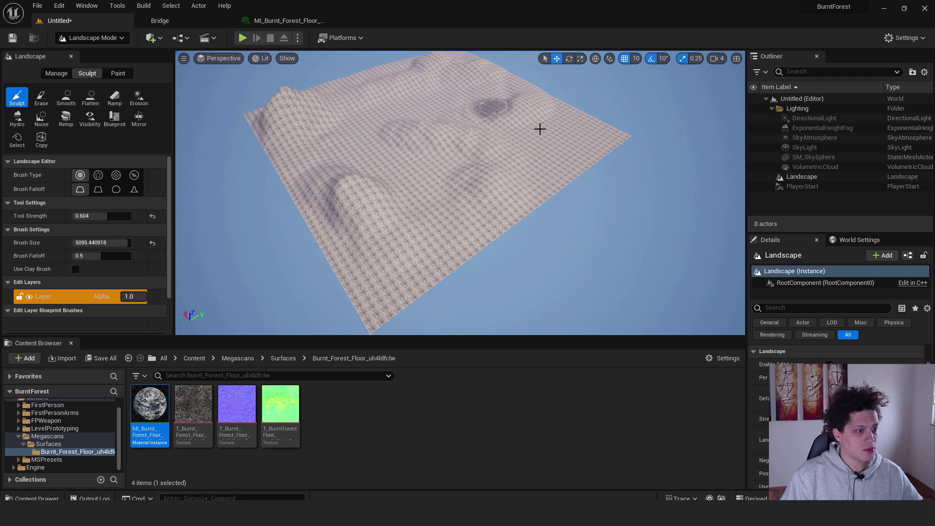
pyautogui.rightClick(406, 218)
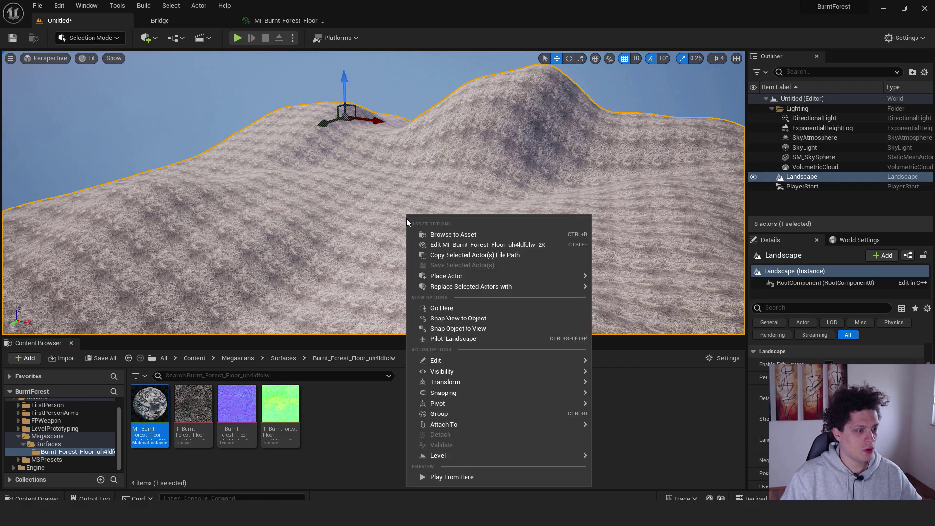
pyautogui.moveTo(443, 425)
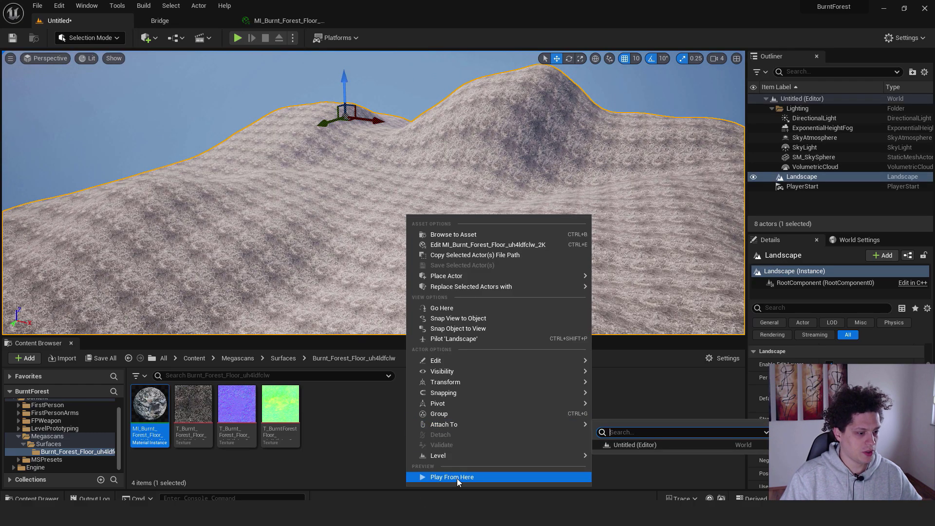
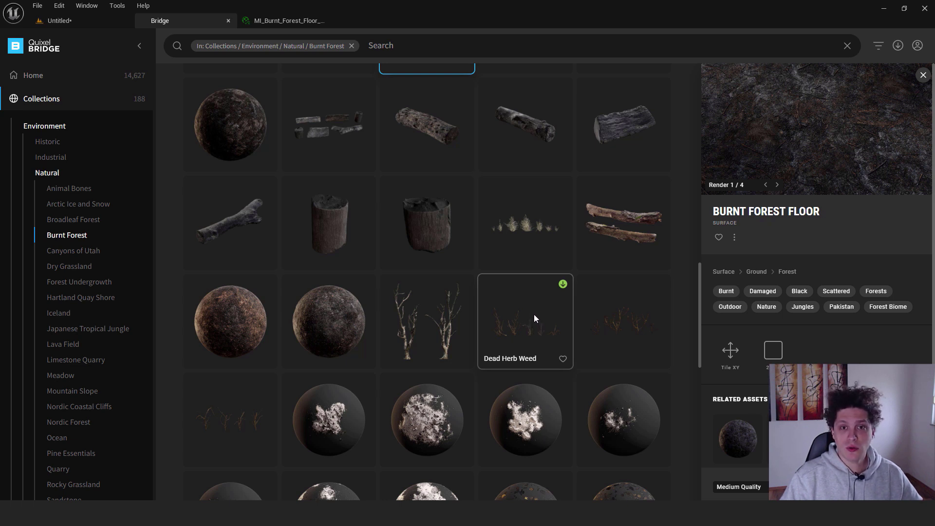
# Select Dead Herb Weed, Blue Lupin and Dead Weed in the Burnt Forest collection and add them to the project at Medium Quality
pyautogui.scroll(4, 522, 258)
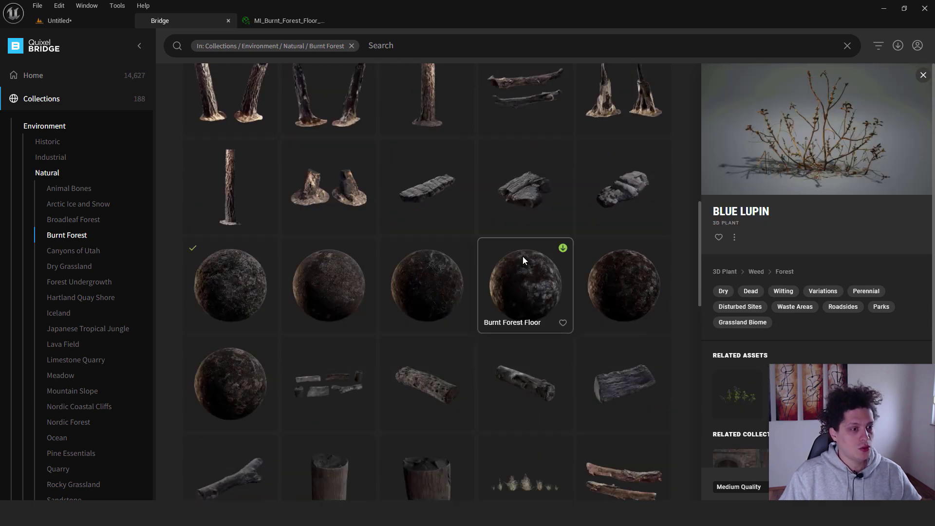
pyautogui.scroll(-5, 520, 260)
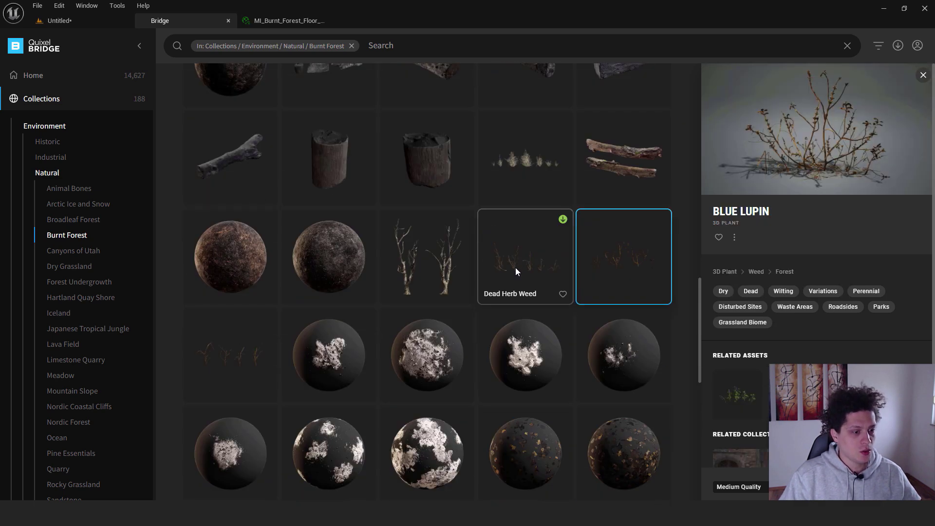
pyautogui.click(507, 256)
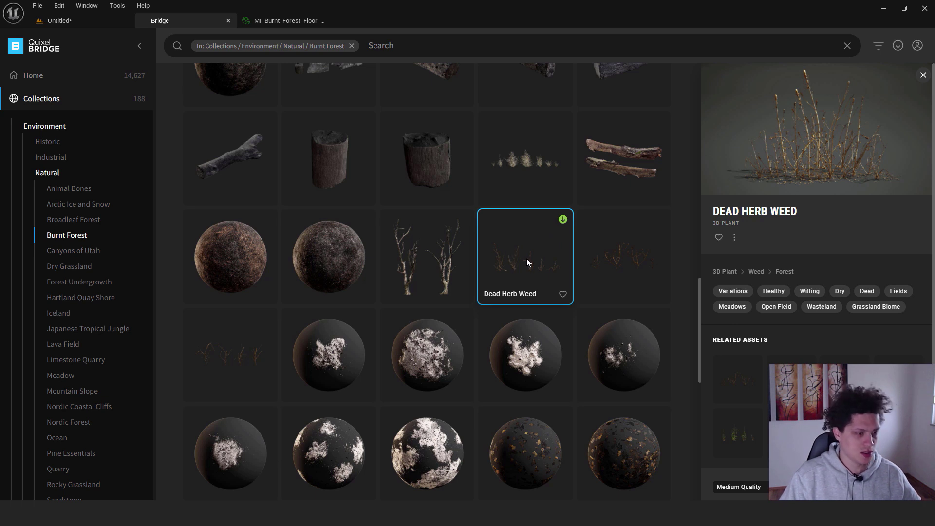
pyautogui.keyDown('ctrl'); pyautogui.click(621, 247); pyautogui.keyUp('ctrl')
pyautogui.keyDown('ctrl'); pyautogui.click(224, 353); pyautogui.keyUp('ctrl')
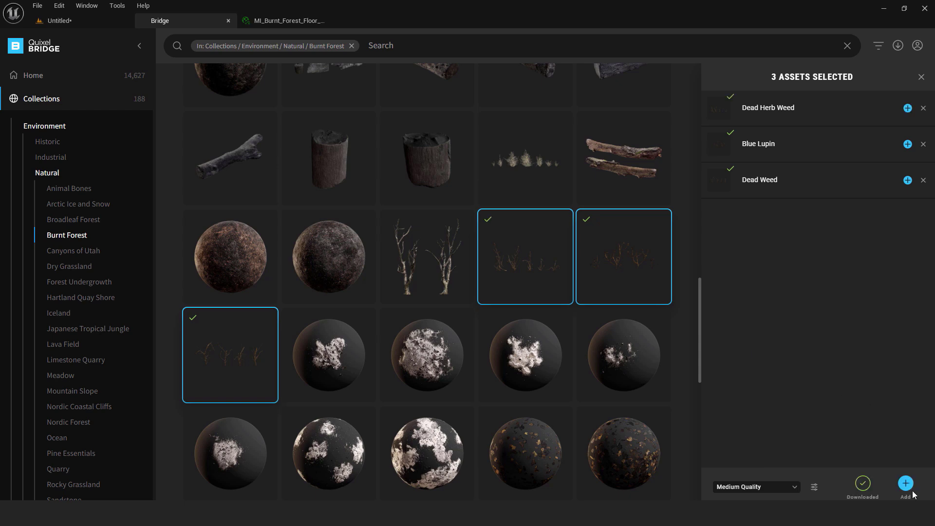
pyautogui.click(906, 484)
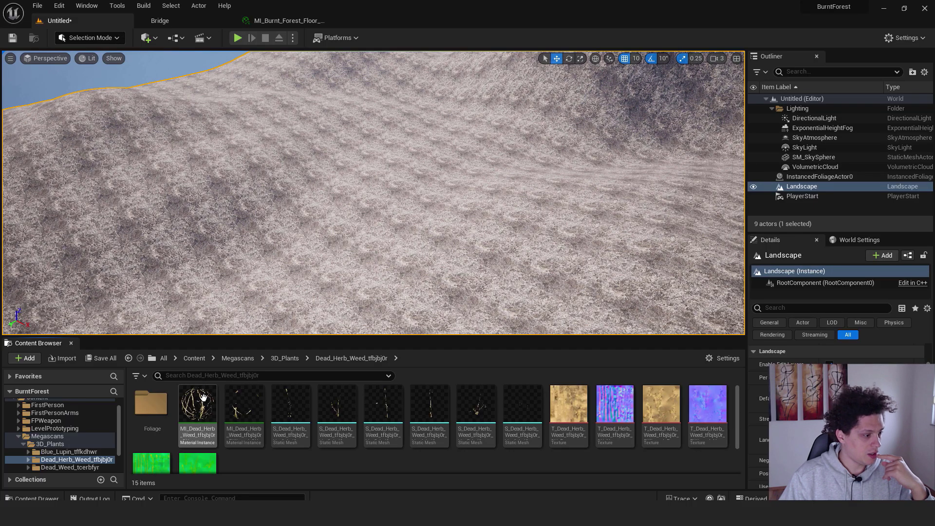
# Look through the imported meshes in the Dead Herb Weed, Blue Lupin and Dead Weed folders under 3D_Plants
pyautogui.click(291, 406)
pyautogui.click(339, 407)
pyautogui.click(387, 408)
pyautogui.click(438, 408)
pyautogui.scroll(-1, 73, 405)
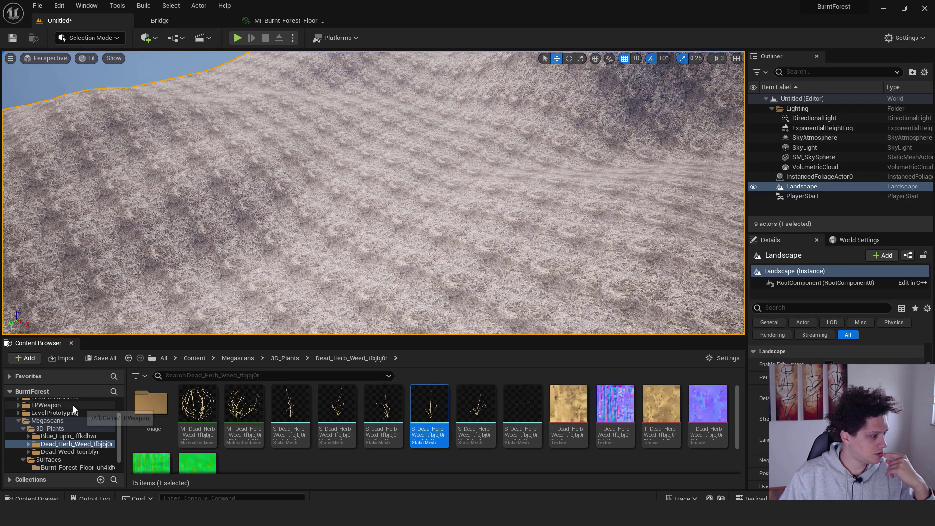
pyautogui.click(105, 436)
pyautogui.click(95, 445)
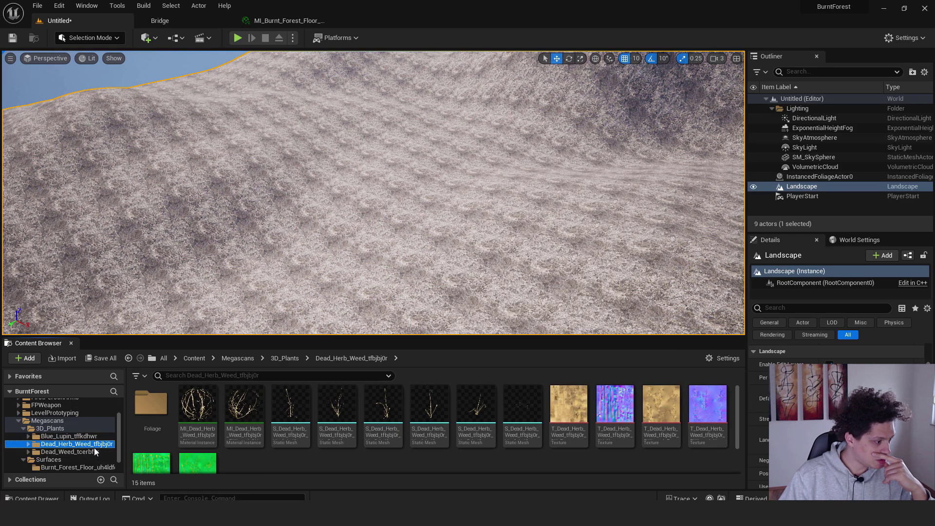
pyautogui.click(71, 438)
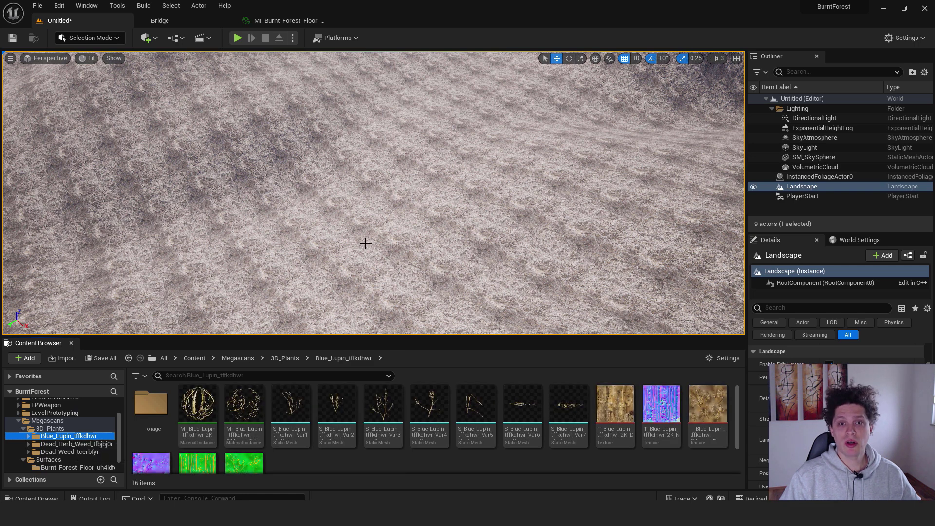
pyautogui.click(74, 443)
pyautogui.click(69, 452)
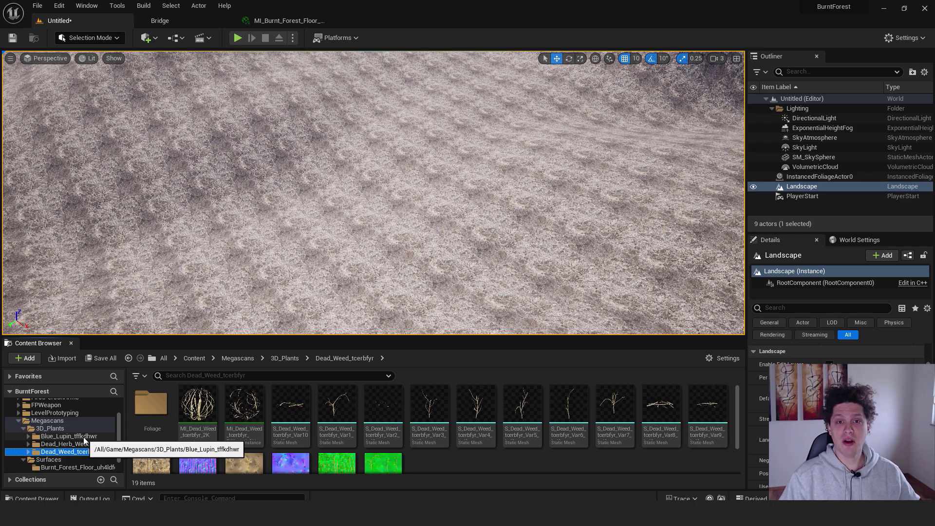
# Switch to Foliage mode over the hilly part of the landscape and go through the list of available plant foliage types
pyautogui.moveTo(476, 318)
pyautogui.mouseDown(button='right')
pyautogui.moveTo(494, 310)
pyautogui.moveTo(476, 318)
pyautogui.mouseUp(button='right')
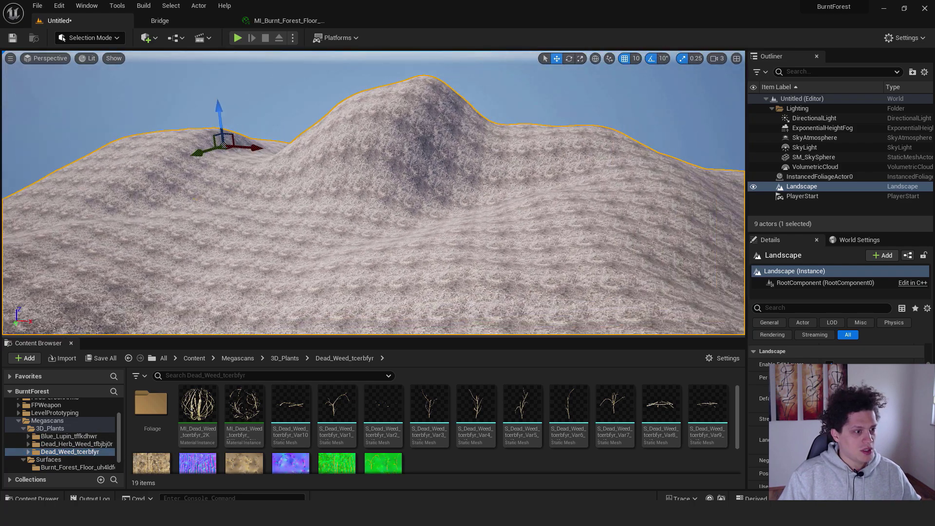
pyautogui.press('w')
pyautogui.moveTo(409, 221); pyautogui.dragTo(396, 227, button='right')
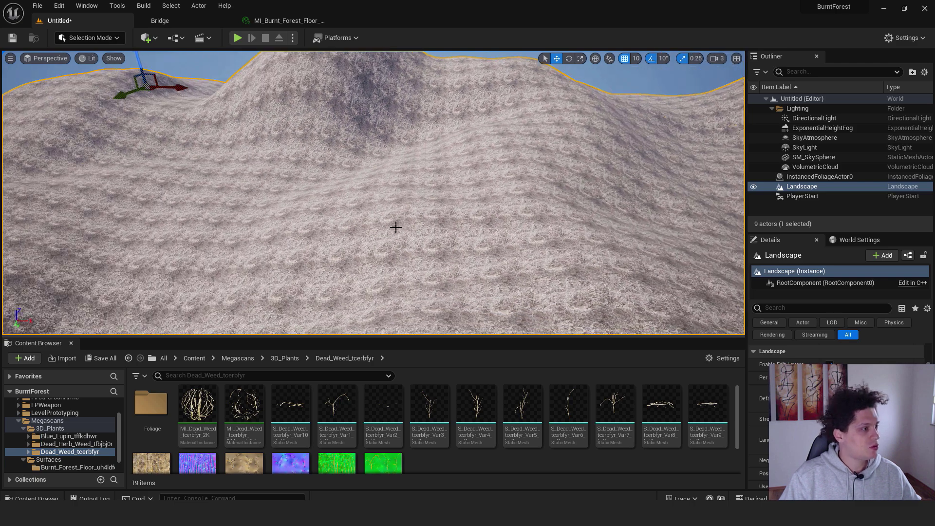
pyautogui.click(89, 38)
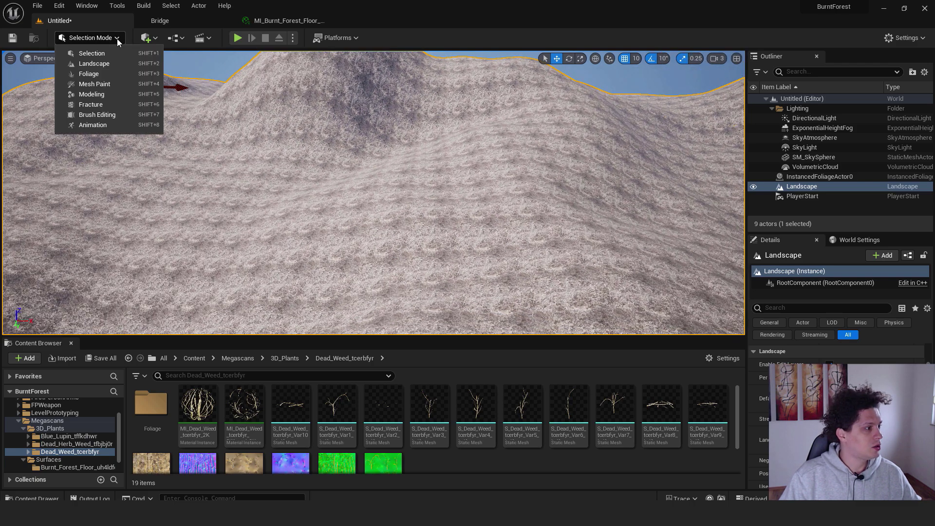
pyautogui.click(81, 72)
pyautogui.scroll(-1, 73, 258)
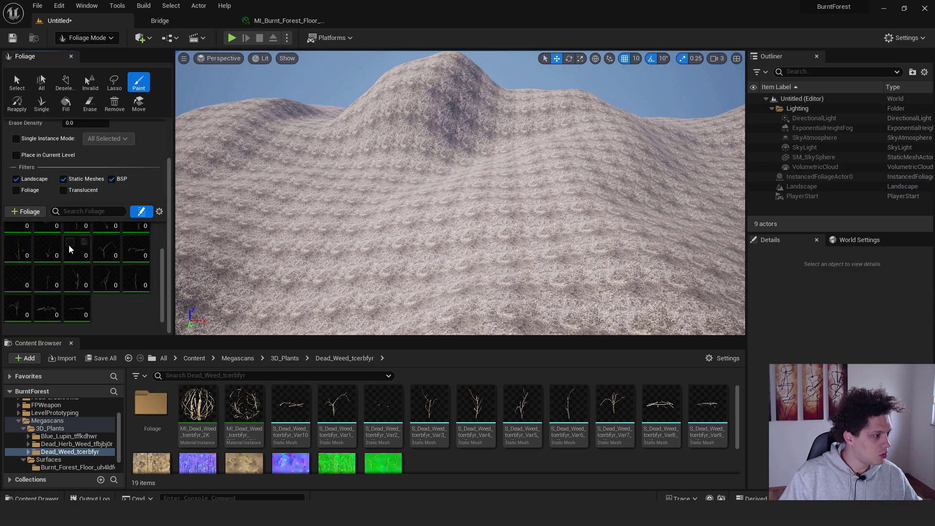
# Select all foliage types in the list and enable every one of them for painting
pyautogui.scroll(1, 100, 278)
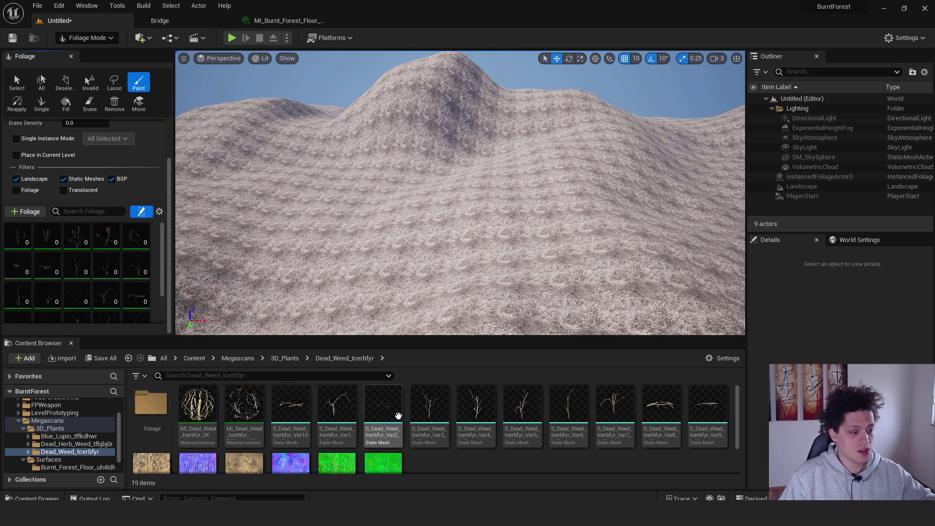
pyautogui.moveTo(396, 393); pyautogui.dragTo(21, 240)
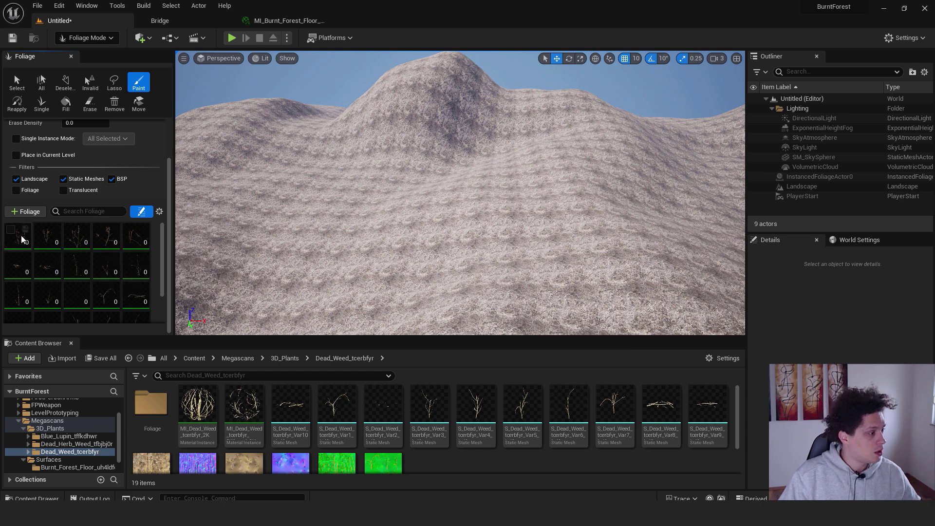
pyautogui.scroll(-2, 15, 242)
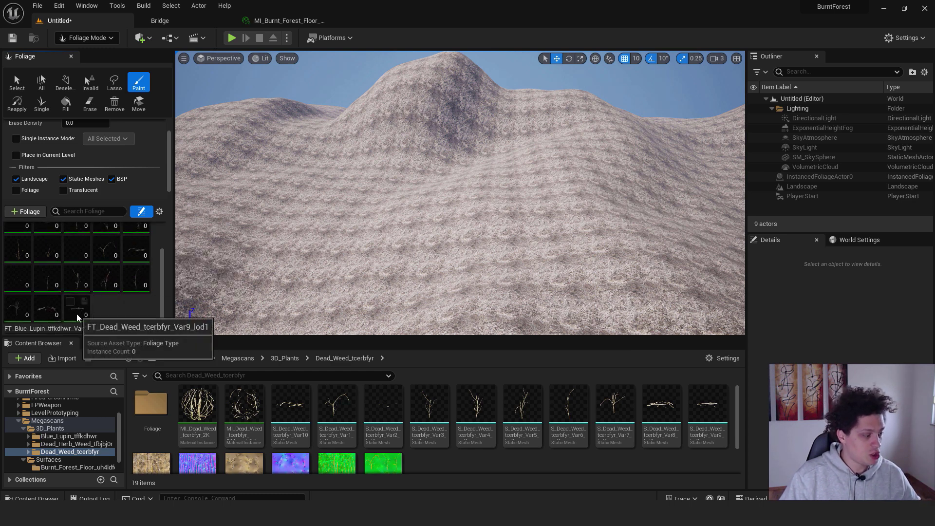
pyautogui.hotkey('ctrl', 'a')
pyautogui.scroll(2, 83, 268)
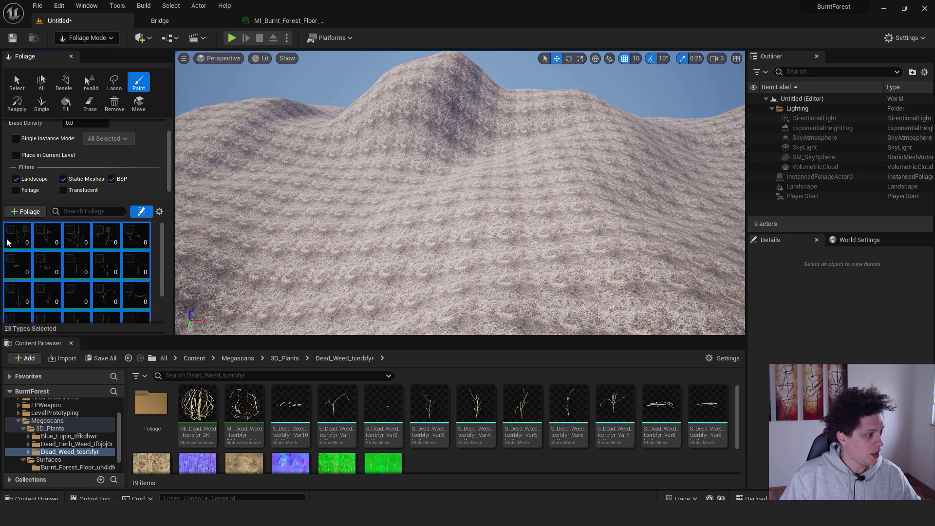
pyautogui.click(12, 232)
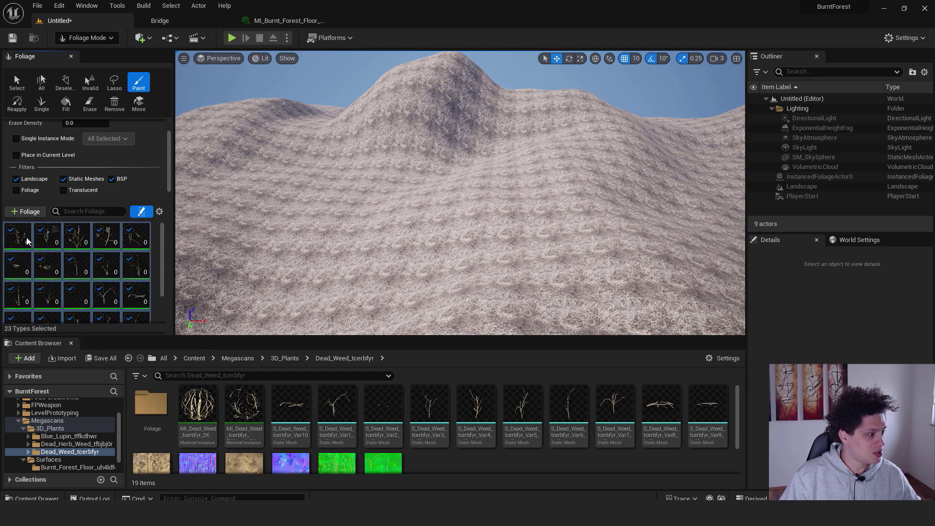
# Paint a test patch of the enabled plants on the hillside and erase the painted instances with the brush
pyautogui.moveTo(421, 235); pyautogui.dragTo(460, 260, button='right')
pyautogui.moveTo(423, 235)
pyautogui.mouseDown()
pyautogui.moveTo(508, 216)
pyautogui.moveTo(459, 226)
pyautogui.mouseUp()
pyautogui.press('w')
pyautogui.moveTo(489, 215)
pyautogui.mouseDown(button='right')
pyautogui.moveTo(489, 258)
pyautogui.moveTo(487, 219)
pyautogui.moveTo(492, 253)
pyautogui.moveTo(461, 222)
pyautogui.moveTo(463, 229)
pyautogui.moveTo(465, 183)
pyautogui.moveTo(460, 195)
pyautogui.mouseUp(button='right')
pyautogui.press('s')
pyautogui.press('w')
pyautogui.scroll(-4, 492, 253)
pyautogui.scroll(-6, 470, 218)
pyautogui.moveTo(431, 202)
pyautogui.keyDown('shift'); pyautogui.mouseDown()
pyautogui.moveTo(417, 285)
pyautogui.moveTo(607, 145)
pyautogui.moveTo(296, 215)
pyautogui.moveTo(592, 203)
pyautogui.moveTo(535, 217)
pyautogui.mouseUp(); pyautogui.keyUp('shift')
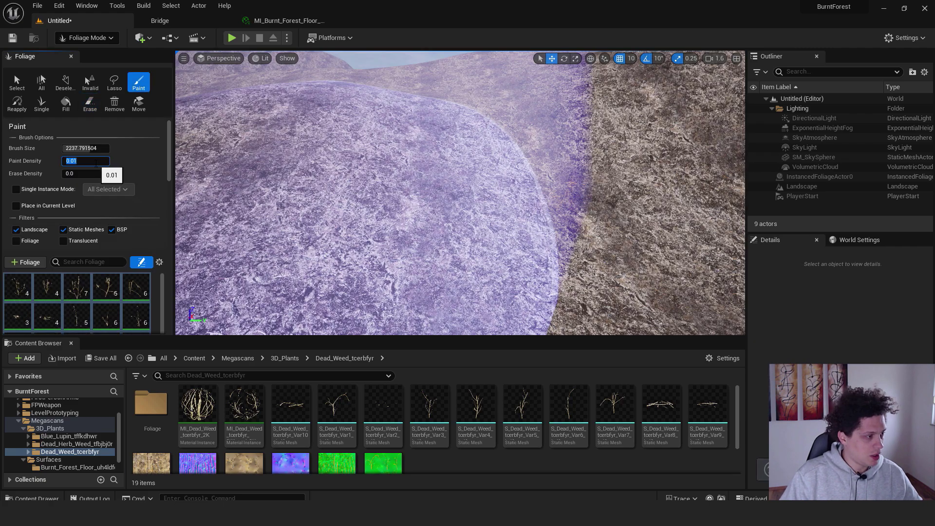
# Set the brush's paint density to 0.01 and the density per 1Kuu of all selected foliage types to 50
pyautogui.click(119, 164)
pyautogui.click(90, 161)
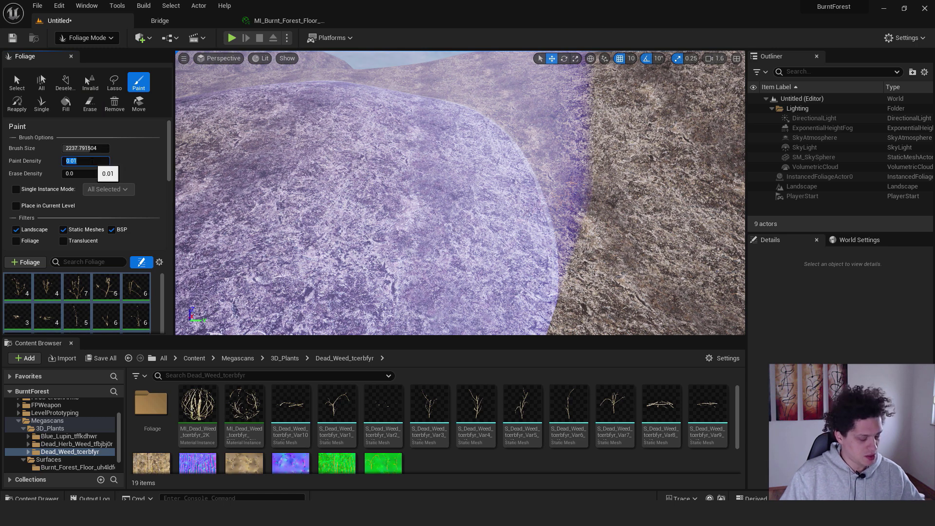
pyautogui.write('0.0')
pyautogui.write('01')
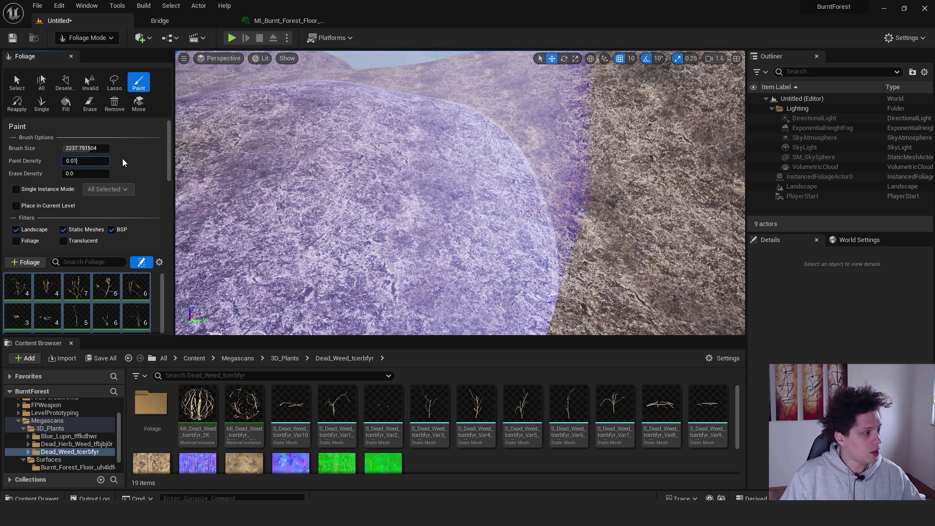
pyautogui.scroll(-10, 149, 187)
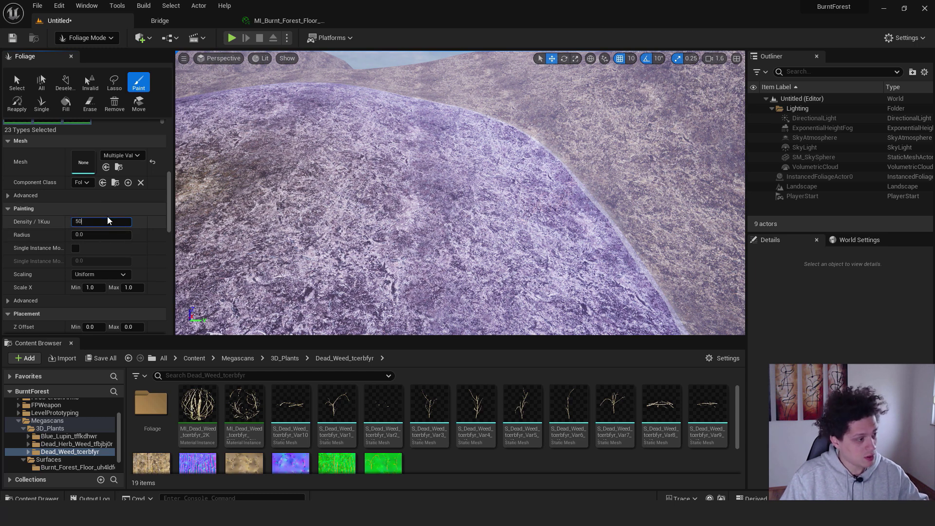
pyautogui.press('Return')
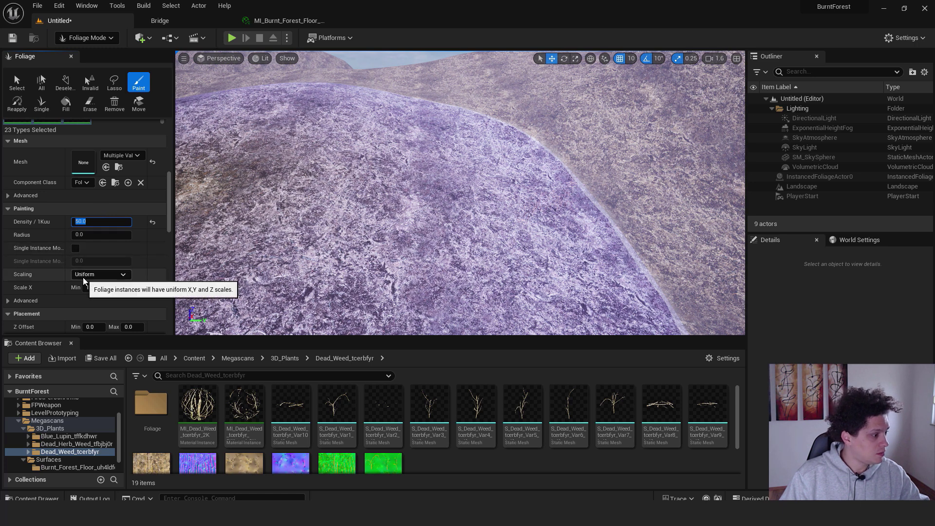
# Give the selected foliage types uniform scaling with a Scale X range of 0.8 to 1.2
pyautogui.click(111, 275)
pyautogui.click(117, 276)
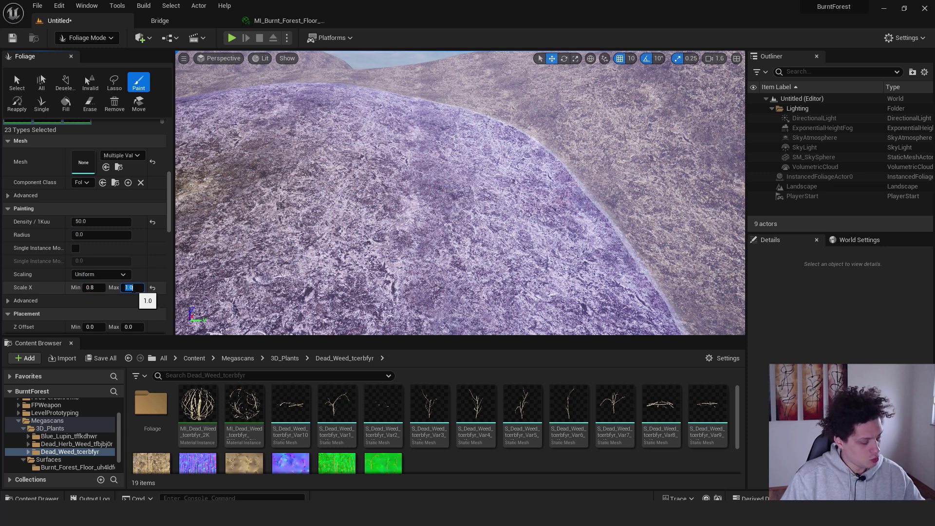
pyautogui.press('Return')
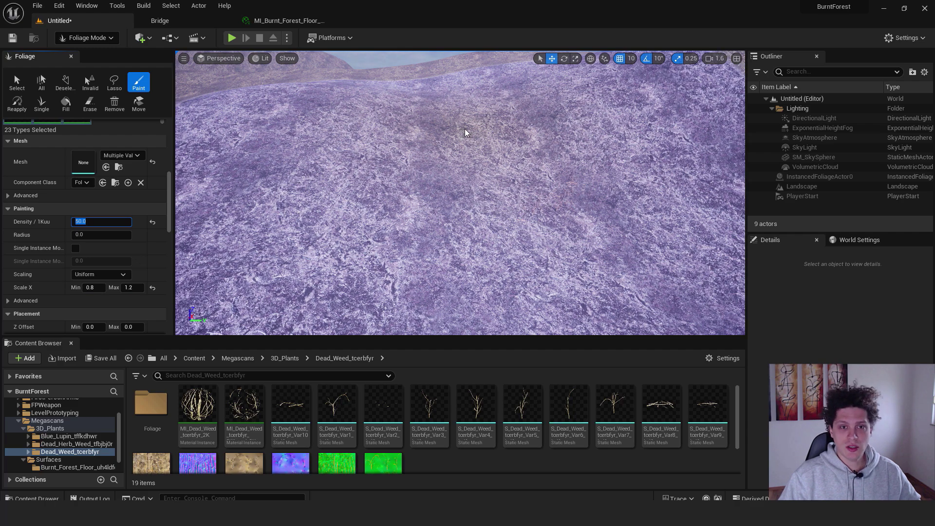
# Inspect the painted plants across the hillside and switch to Selection mode
pyautogui.moveTo(464, 129); pyautogui.dragTo(463, 124, button='right')
pyautogui.press('s')
pyautogui.moveTo(545, 146)
pyautogui.mouseDown(button='right')
pyautogui.moveTo(570, 151)
pyautogui.moveTo(570, 195)
pyautogui.moveTo(586, 159)
pyautogui.mouseUp(button='right')
pyautogui.press('w')
pyautogui.press('s')
pyautogui.click(95, 38)
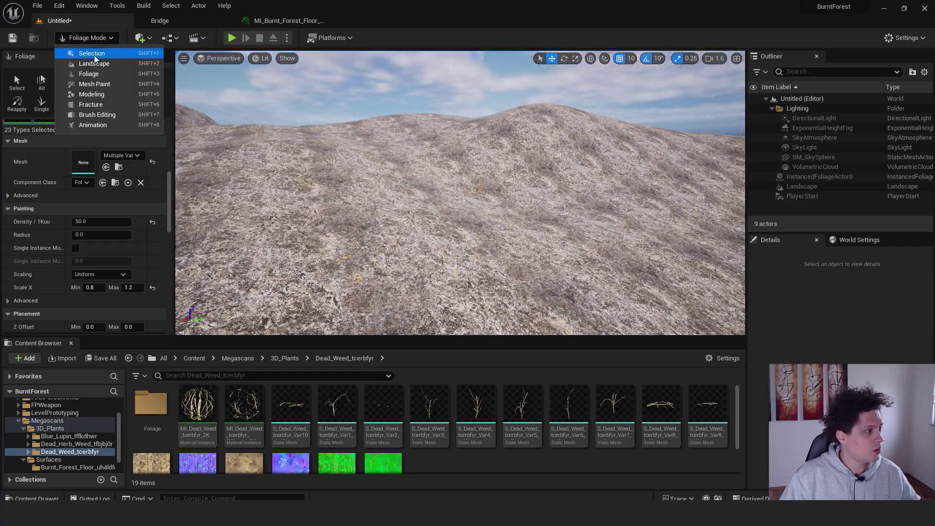
pyautogui.click(94, 59)
pyautogui.click(92, 38)
pyautogui.press('Escape')
pyautogui.click(98, 51)
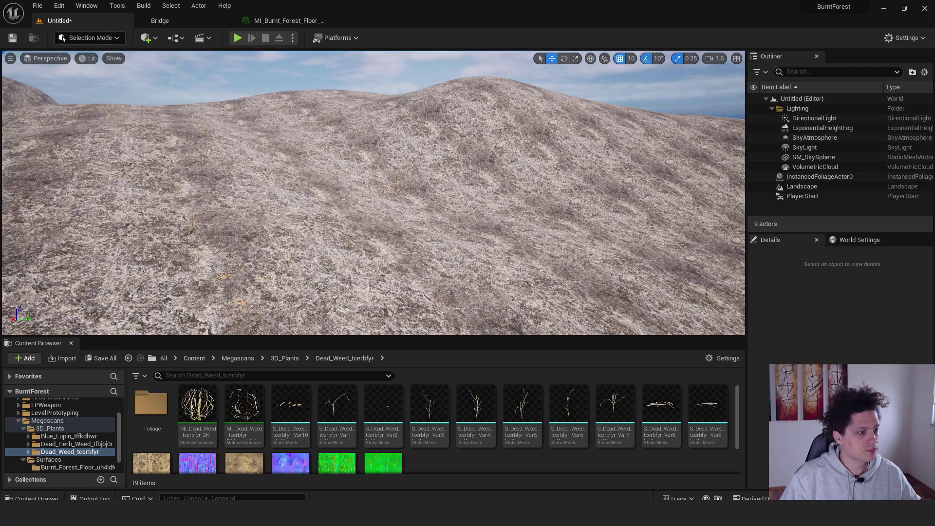
# Play-test from a spot on the hillside, walk among the painted plants, and end the play session
pyautogui.rightClick(373, 196)
pyautogui.click(398, 457)
pyautogui.hotkey('alt', 'p')
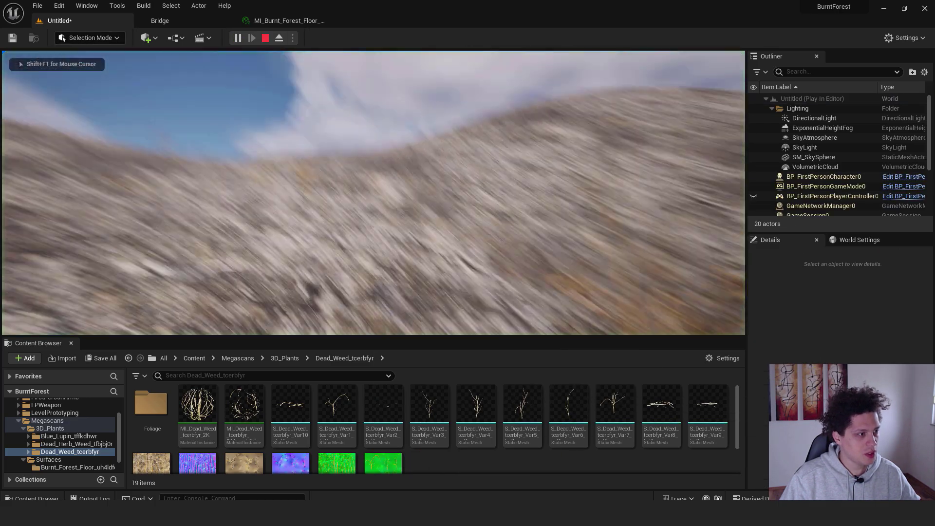
pyautogui.press('w')
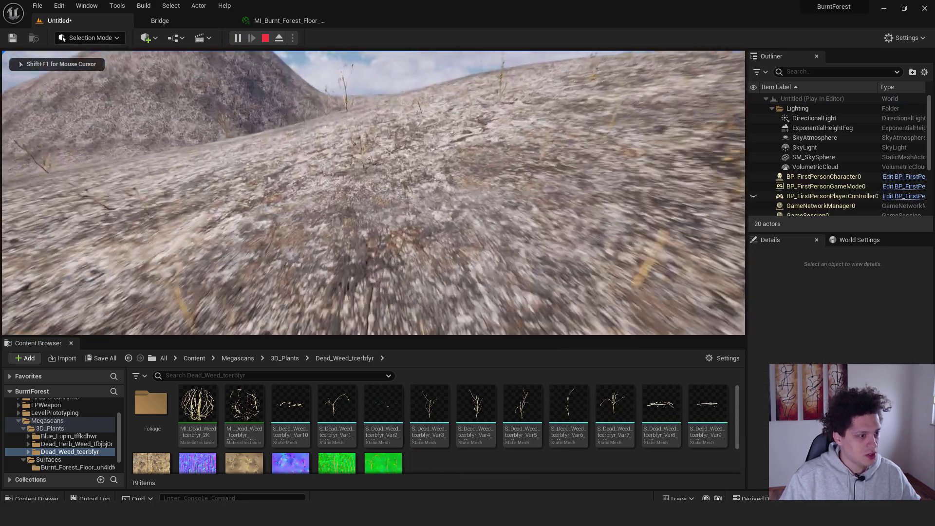
pyautogui.press('Escape')
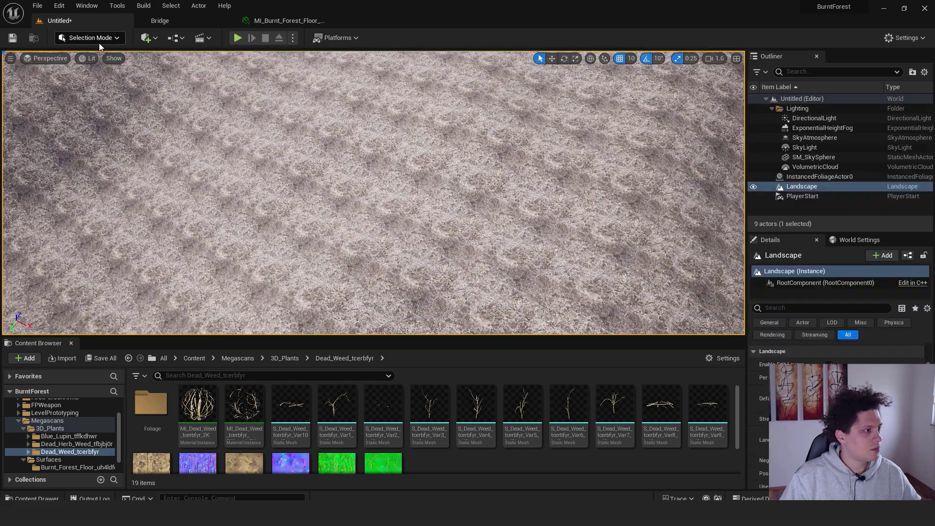
# Return to Foliage mode and erase the sparse plants painted on the landscape
pyautogui.click(99, 42)
pyautogui.click(89, 74)
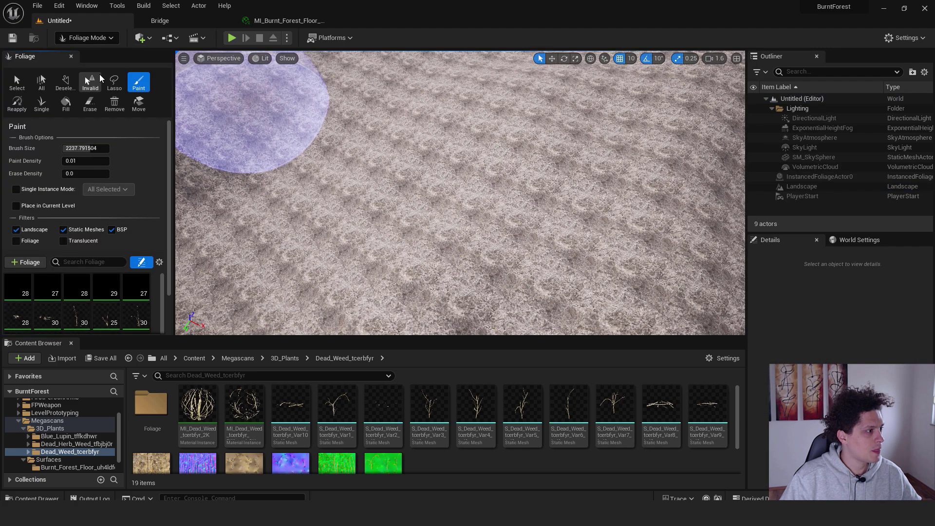
pyautogui.keyDown('shift'); pyautogui.moveTo(543, 238); pyautogui.dragTo(491, 225); pyautogui.keyUp('shift')
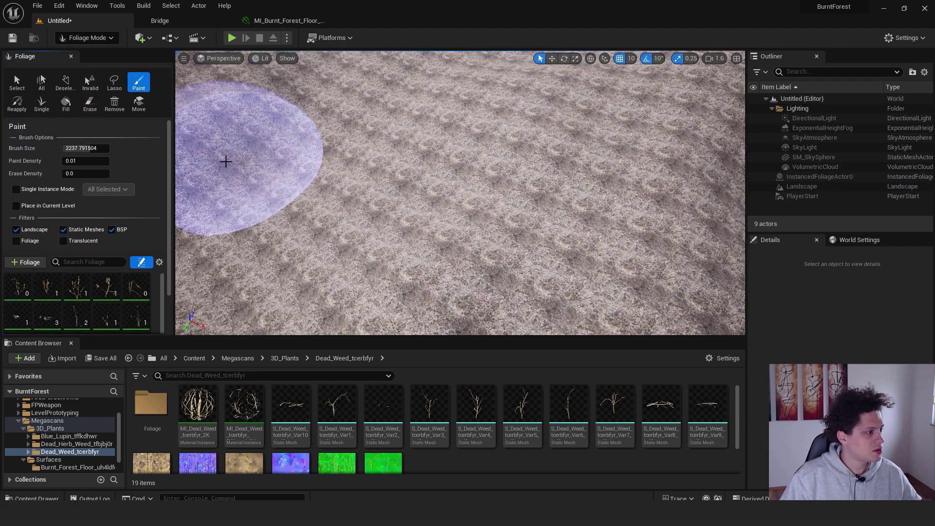
# Paint the enabled plants over the hilly landscape with a paint density of 0.13
pyautogui.click(512, 167)
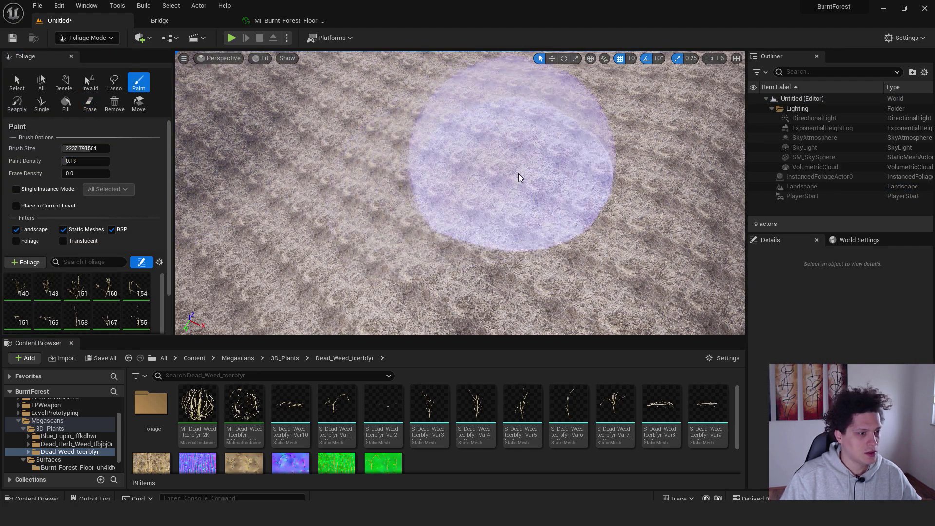
pyautogui.moveTo(451, 190)
pyautogui.mouseDown(button='right')
pyautogui.moveTo(453, 175)
pyautogui.moveTo(512, 127)
pyautogui.moveTo(514, 170)
pyautogui.moveTo(507, 151)
pyautogui.moveTo(497, 183)
pyautogui.mouseUp(button='right')
pyautogui.press('w')
pyautogui.press('s')
pyautogui.press('s')
pyautogui.scroll(4, 442, 167)
pyautogui.moveTo(442, 167); pyautogui.dragTo(515, 169, button='right')
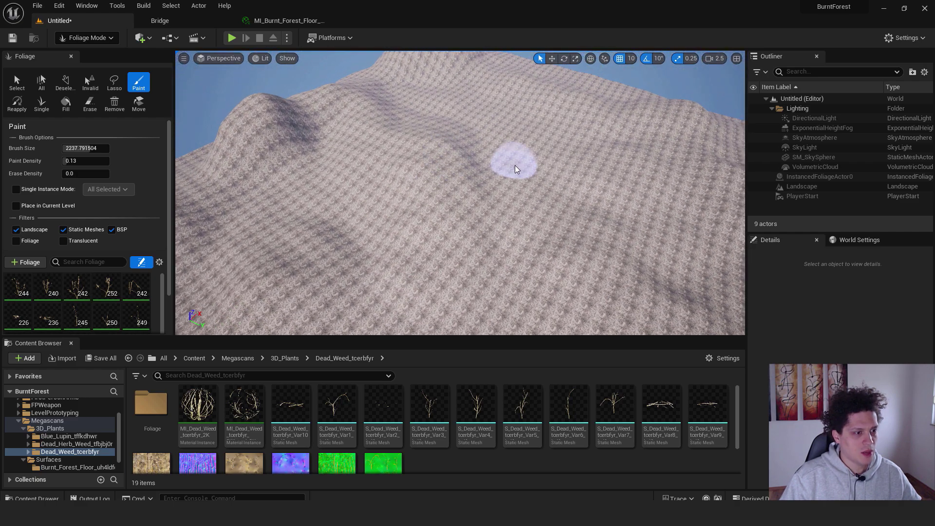
# Switch to Selection mode and play-test briefly from a point in the valley between the hills
pyautogui.rightClick(507, 172)
pyautogui.hotkey('shift', '1')
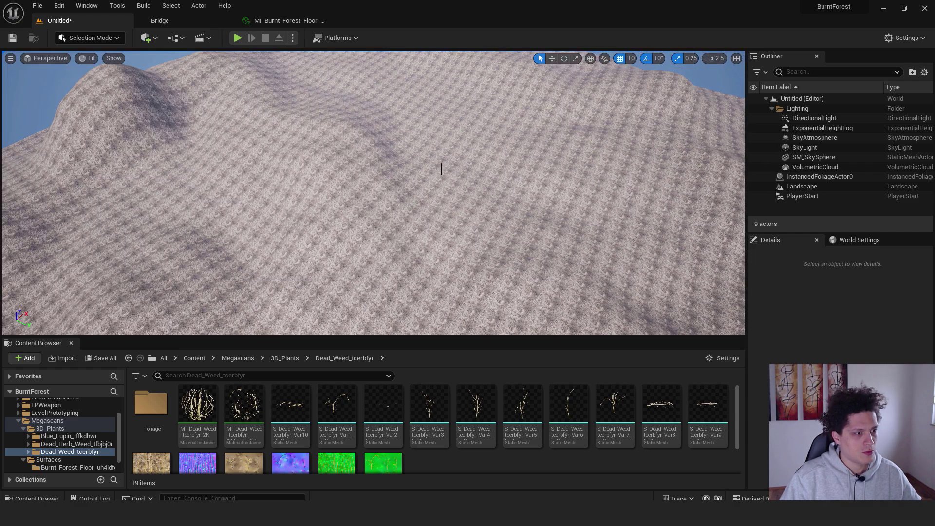
pyautogui.rightClick(441, 169)
pyautogui.click(462, 429)
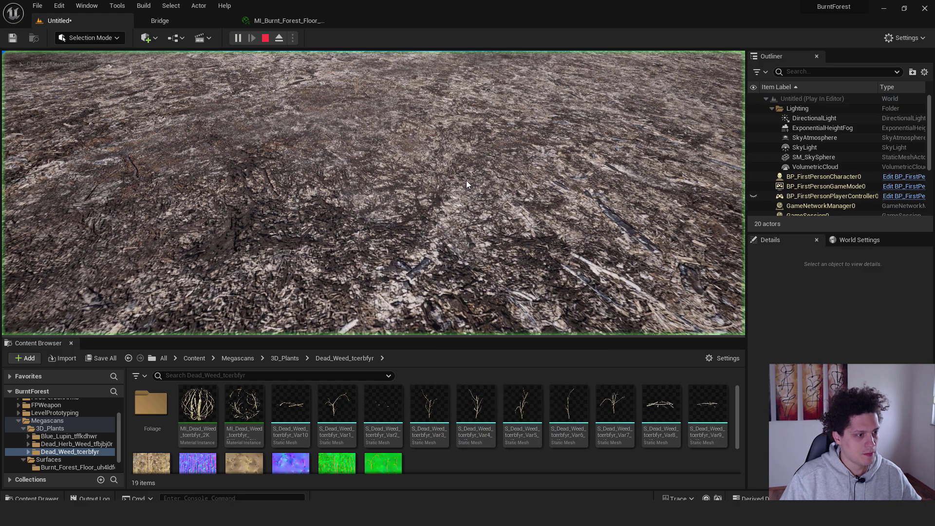
pyautogui.press('Escape')
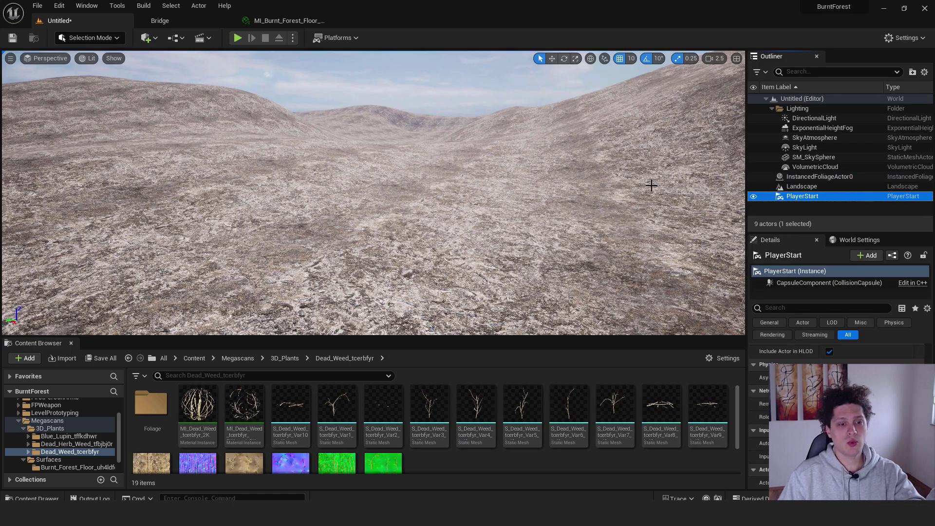
# Snap the PlayerStart to the current view in the valley and play-test the level from it
pyautogui.rightClick(794, 199)
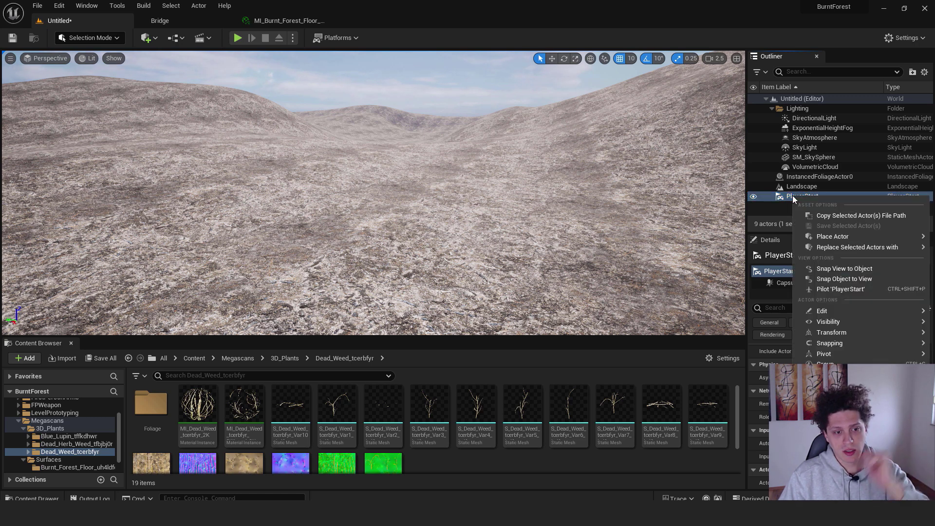
pyautogui.click(856, 281)
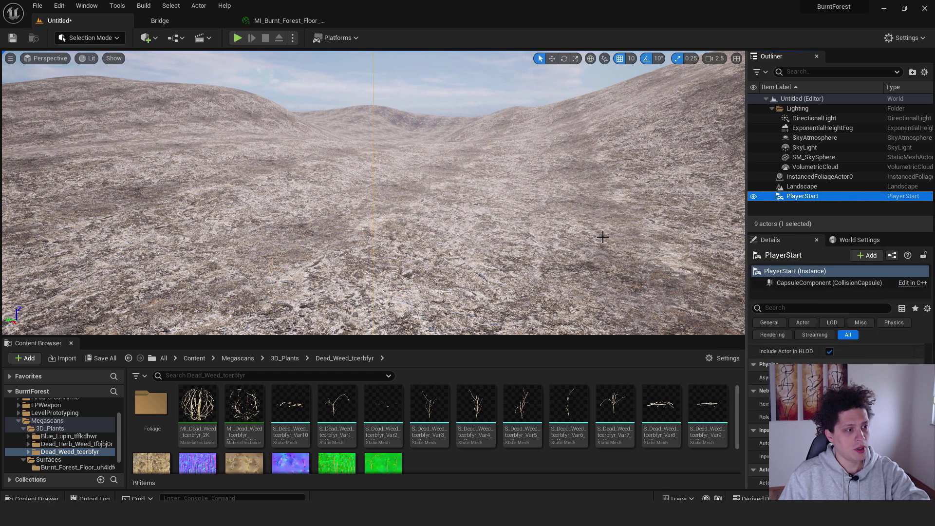
pyautogui.press('s')
pyautogui.moveTo(476, 185); pyautogui.dragTo(366, 157, button='right')
pyautogui.press('w')
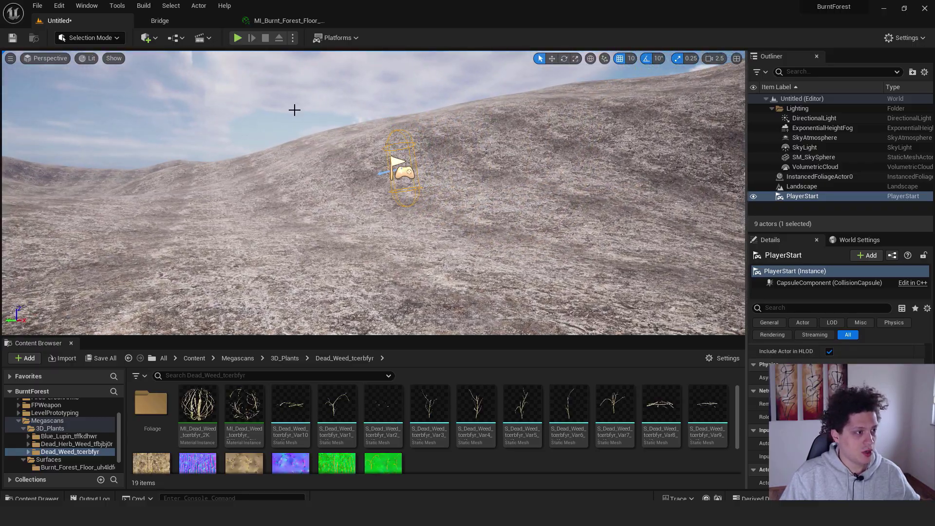
pyautogui.click(238, 38)
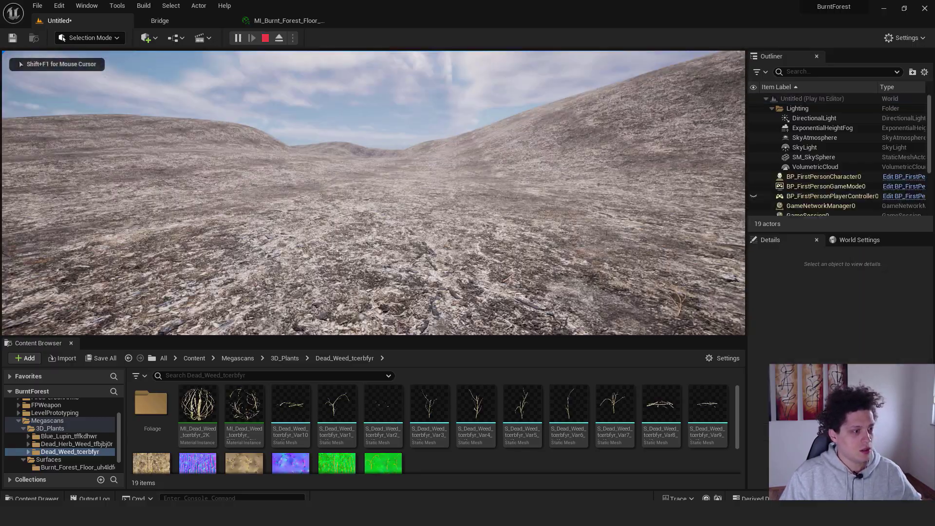
pyautogui.press('Escape')
# Check the PlayerStart's placement in the valley and run another play-test from it
pyautogui.press('s')
pyautogui.moveTo(373, 192); pyautogui.dragTo(365, 182, button='right')
pyautogui.press('w')
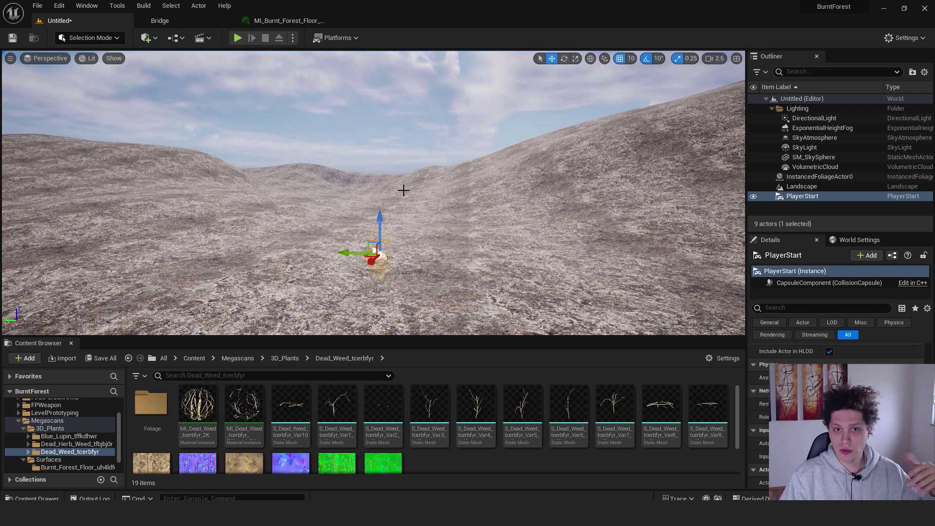
pyautogui.click(238, 39)
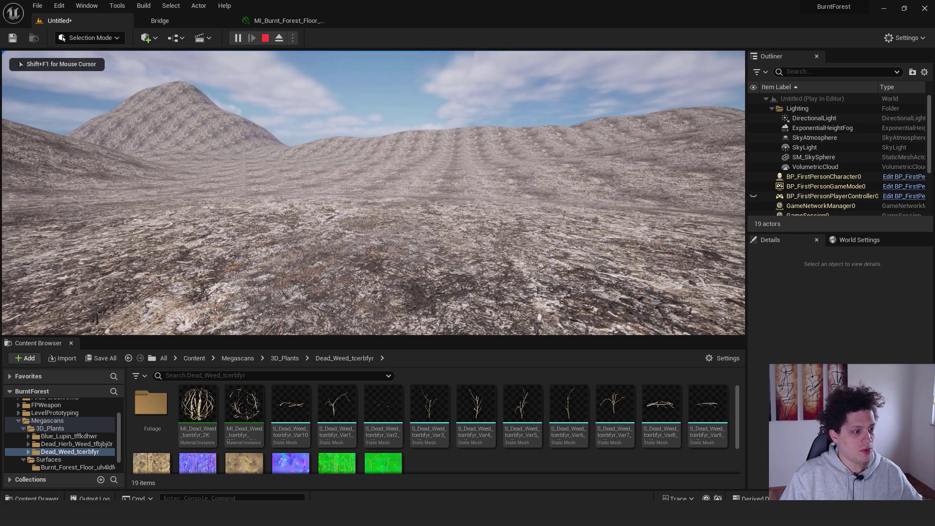
pyautogui.press('Escape')
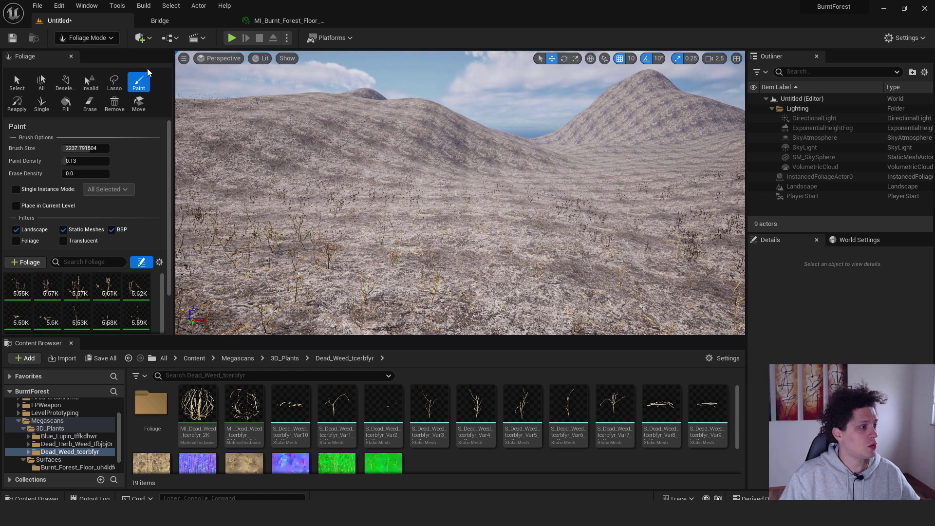
# In Quixel Bridge's Burnt Forest collection, select the Dead Tree, two Burnt Tree Trunks and a Burnt Tree Stump and add them to the project
pyautogui.click(166, 21)
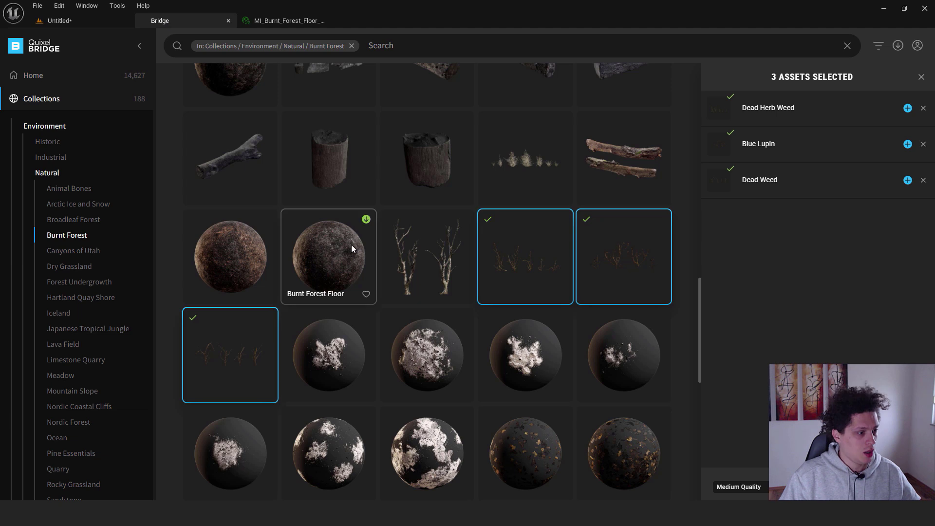
pyautogui.click(419, 257)
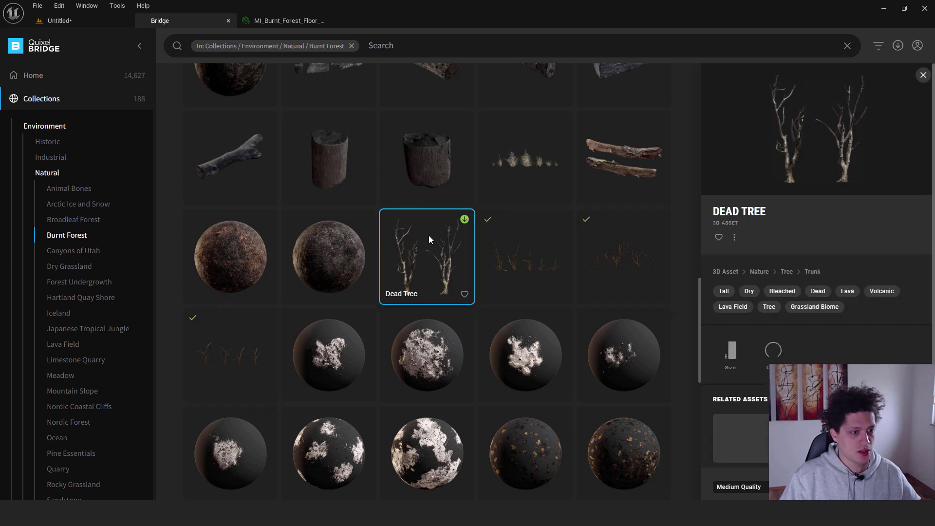
pyautogui.scroll(5, 320, 215)
pyautogui.keyDown('ctrl'); pyautogui.click(318, 215); pyautogui.keyUp('ctrl')
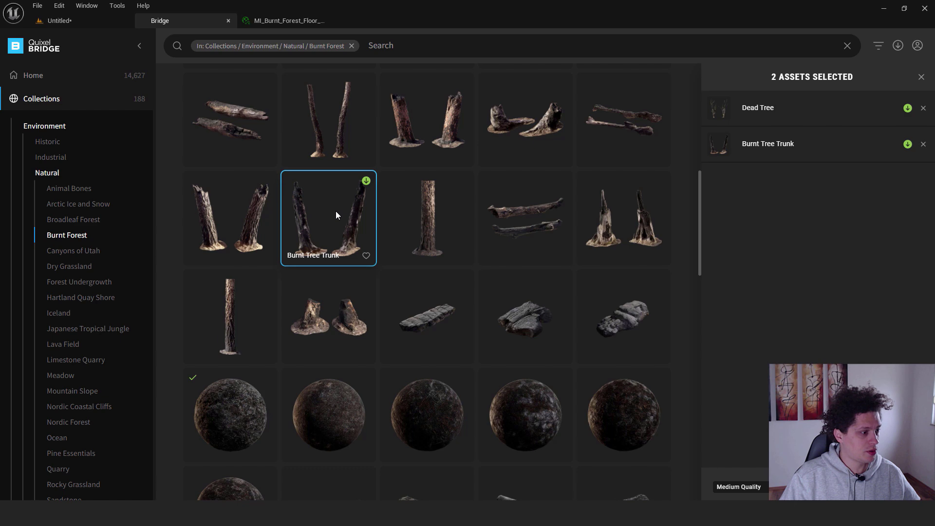
pyautogui.keyDown('ctrl'); pyautogui.click(235, 210); pyautogui.keyUp('ctrl')
pyautogui.keyDown('ctrl'); pyautogui.click(514, 125); pyautogui.keyUp('ctrl')
pyautogui.scroll(-10, 437, 216)
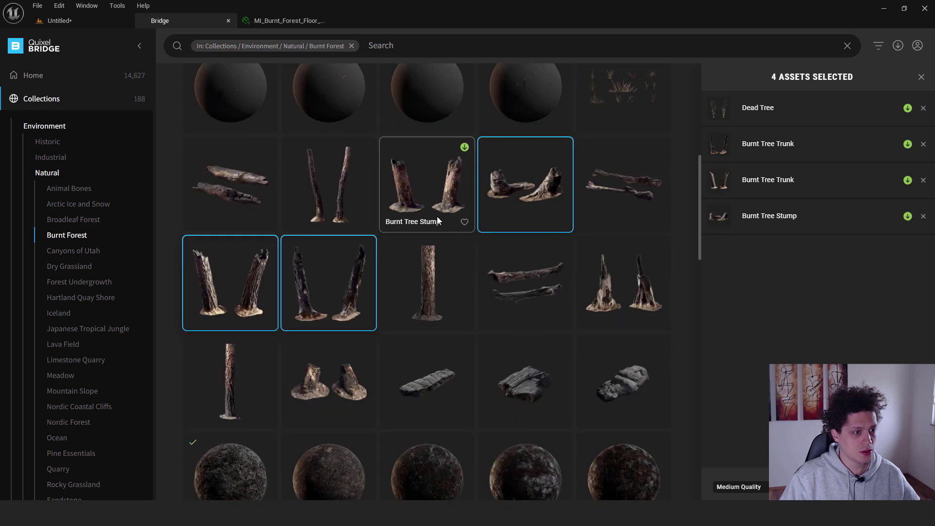
pyautogui.scroll(10, 485, 249)
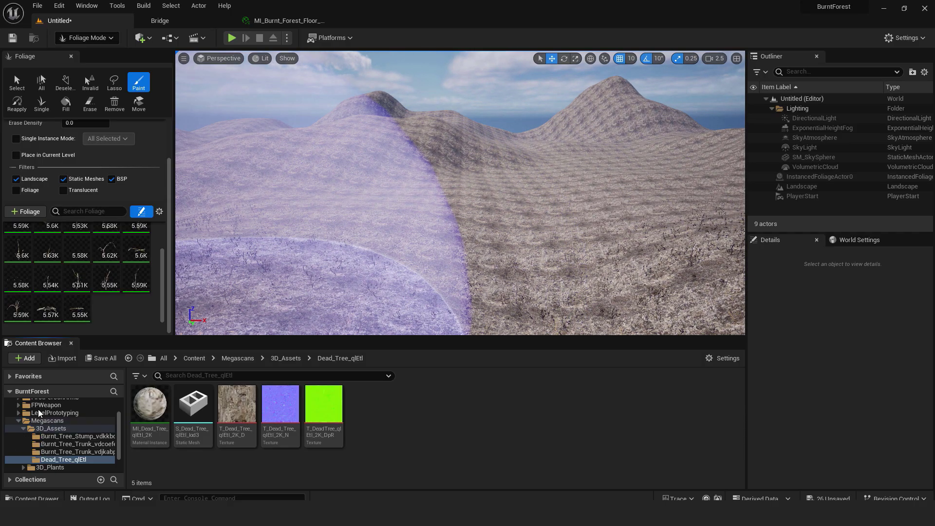
# Look through the new tree asset folders and filter the Megascans 3D_Assets folder to show only static meshes
pyautogui.click(51, 429)
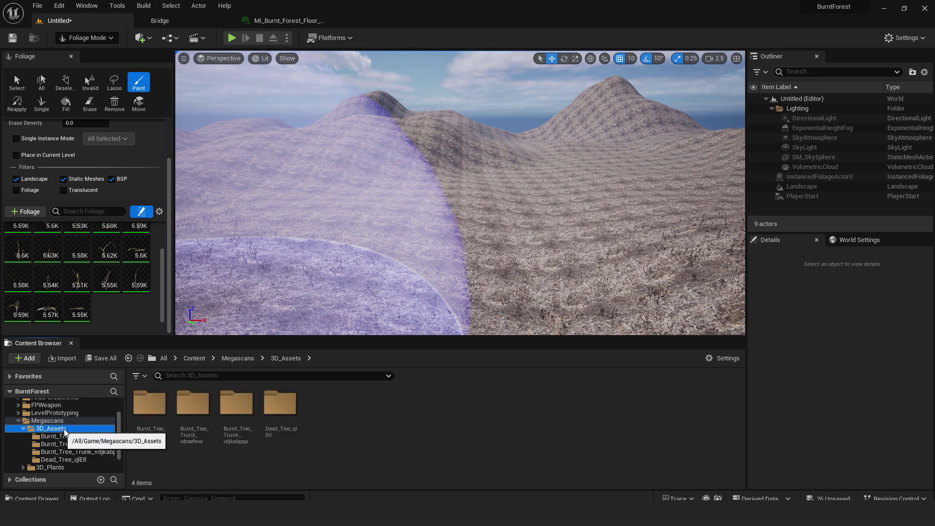
pyautogui.click(77, 436)
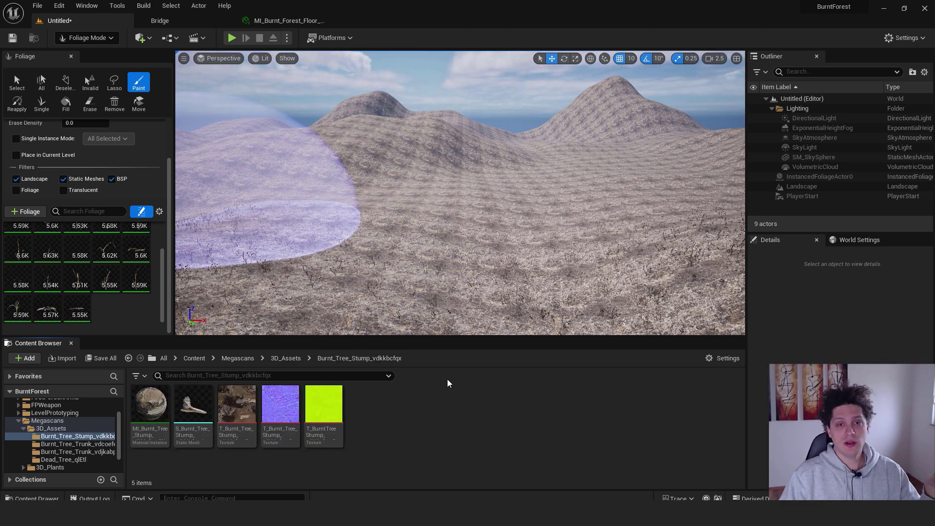
pyautogui.click(75, 444)
pyautogui.click(72, 452)
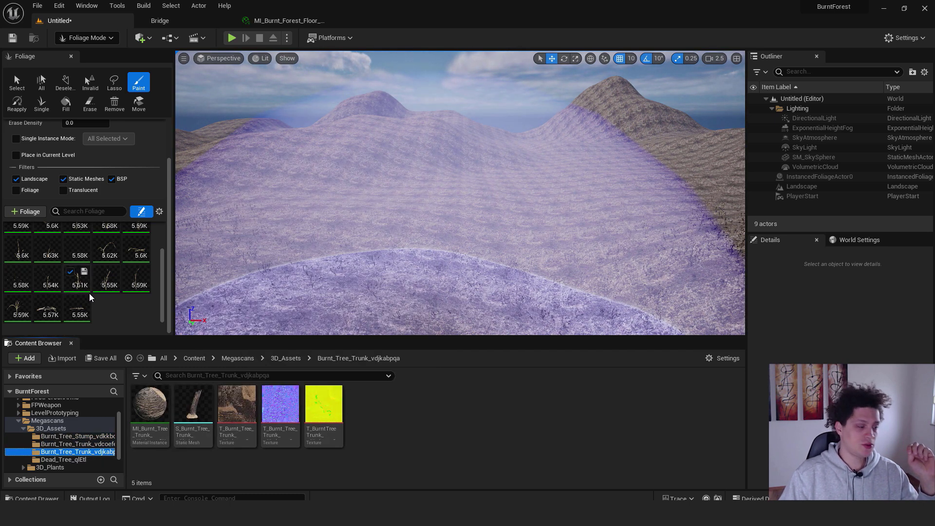
pyautogui.click(49, 427)
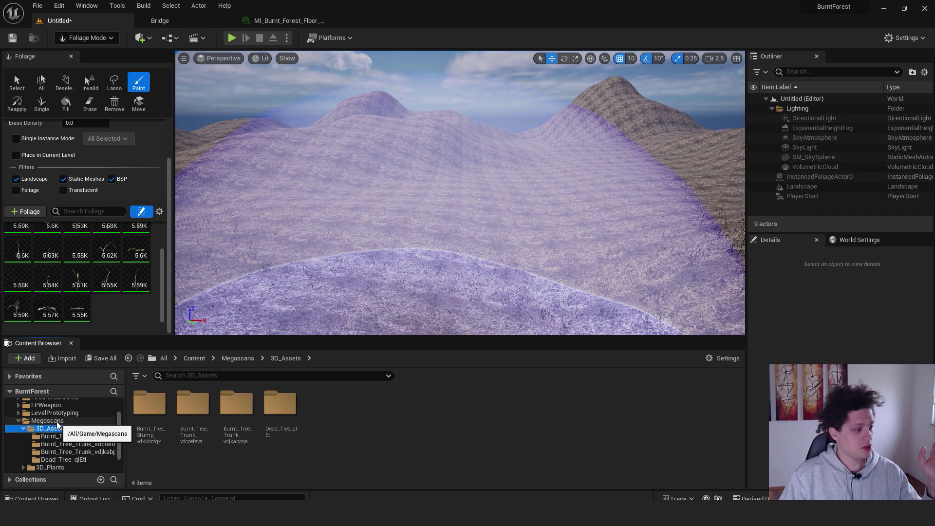
pyautogui.click(139, 376)
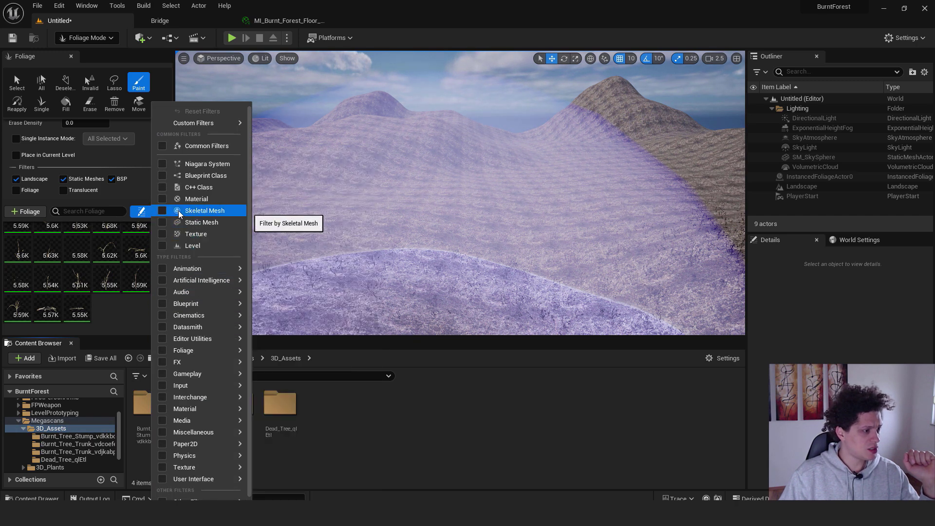
pyautogui.click(162, 222)
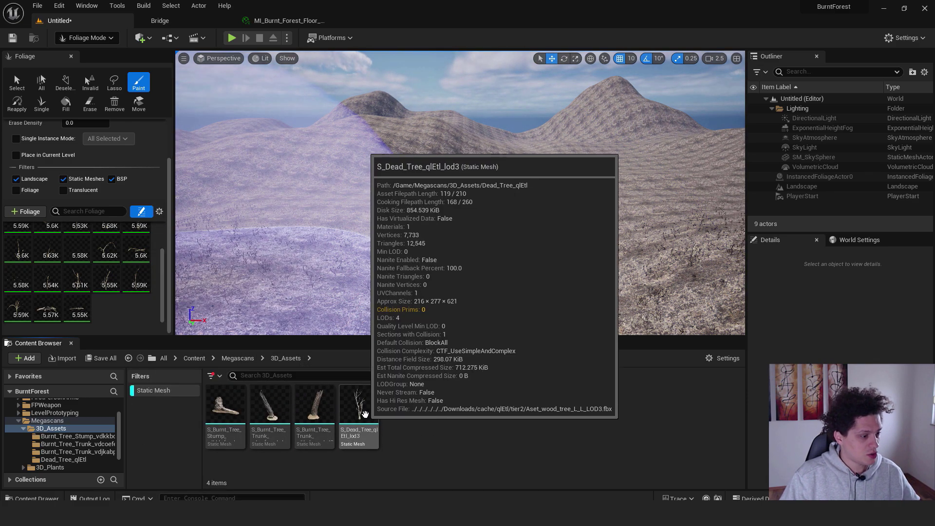
# Add the burnt tree stump, both burnt tree trunks and the dead tree meshes to the foliage palette
pyautogui.click(361, 413)
pyautogui.keyDown('ctrl'); pyautogui.click(316, 412); pyautogui.keyUp('ctrl')
pyautogui.keyDown('ctrl'); pyautogui.click(271, 410); pyautogui.keyUp('ctrl')
pyautogui.keyDown('ctrl'); pyautogui.click(227, 408); pyautogui.keyUp('ctrl')
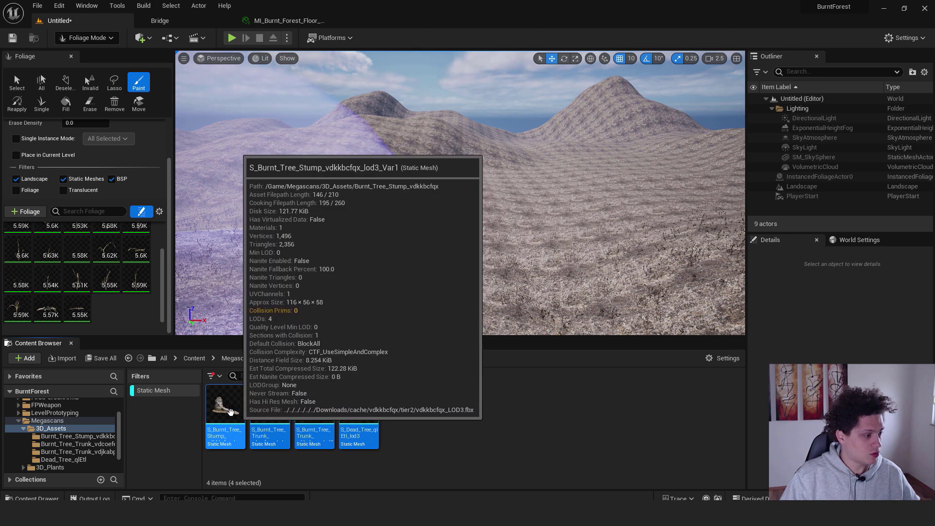
pyautogui.moveTo(226, 407); pyautogui.dragTo(118, 309)
# Deactivate every foliage type in the palette for painting
pyautogui.click(100, 287)
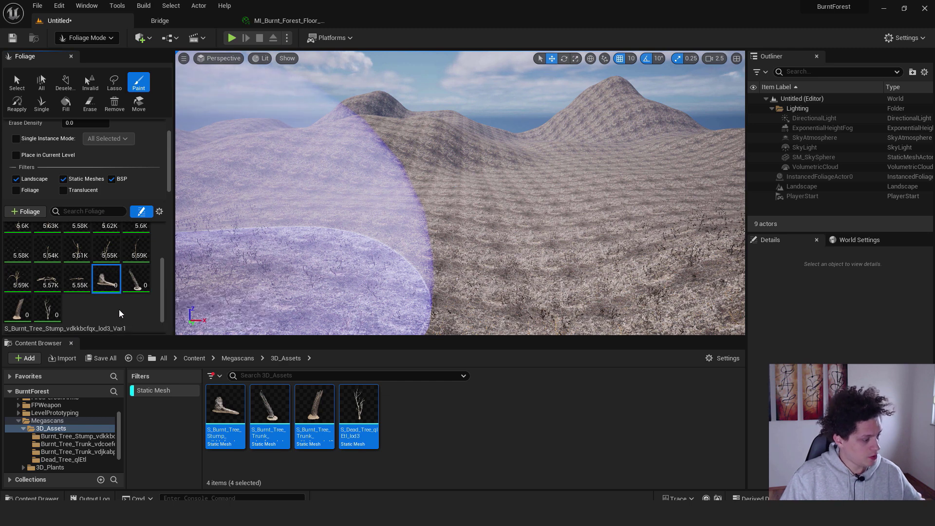
pyautogui.hotkey('ctrl', 'a')
pyautogui.scroll(3, 73, 282)
pyautogui.click(10, 230)
pyautogui.scroll(-1, 101, 250)
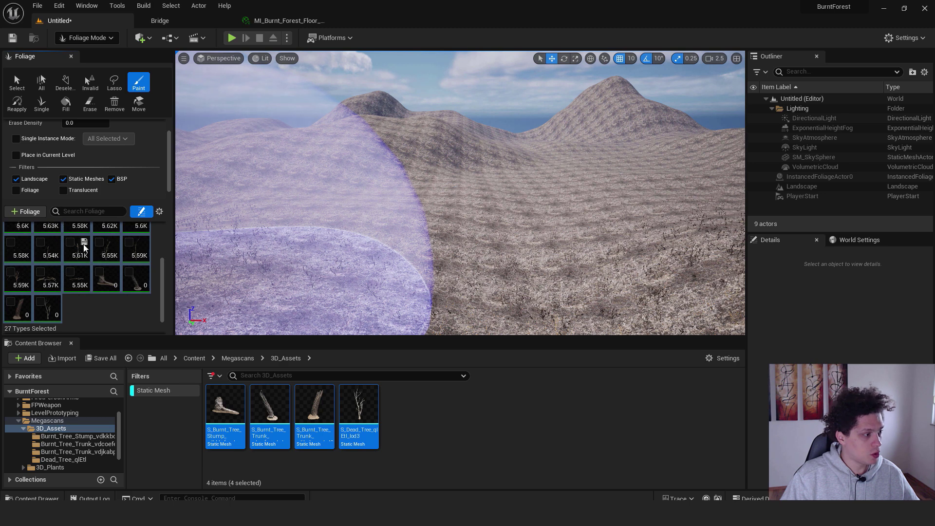
pyautogui.click(105, 307)
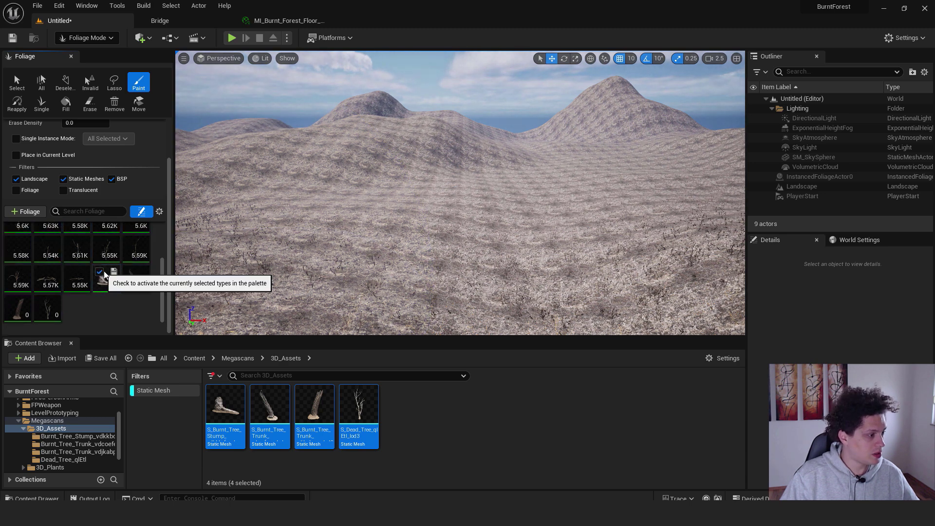
# Select and activate only the burnt stump, the two burnt trunks and the dead tree foliage types
pyautogui.click(105, 277)
pyautogui.keyDown('ctrl'); pyautogui.click(136, 278); pyautogui.keyUp('ctrl')
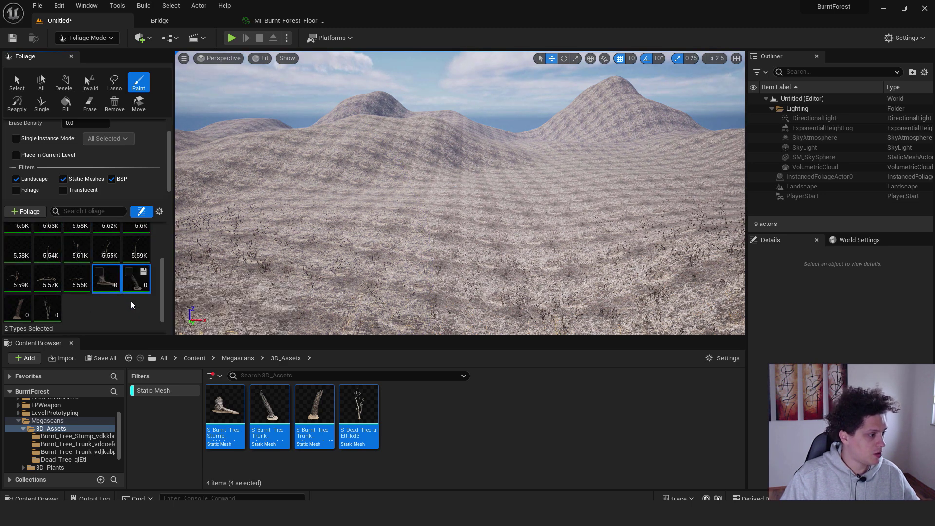
pyautogui.keyDown('ctrl'); pyautogui.click(17, 310); pyautogui.keyUp('ctrl')
pyautogui.keyDown('ctrl'); pyautogui.click(48, 307); pyautogui.keyUp('ctrl')
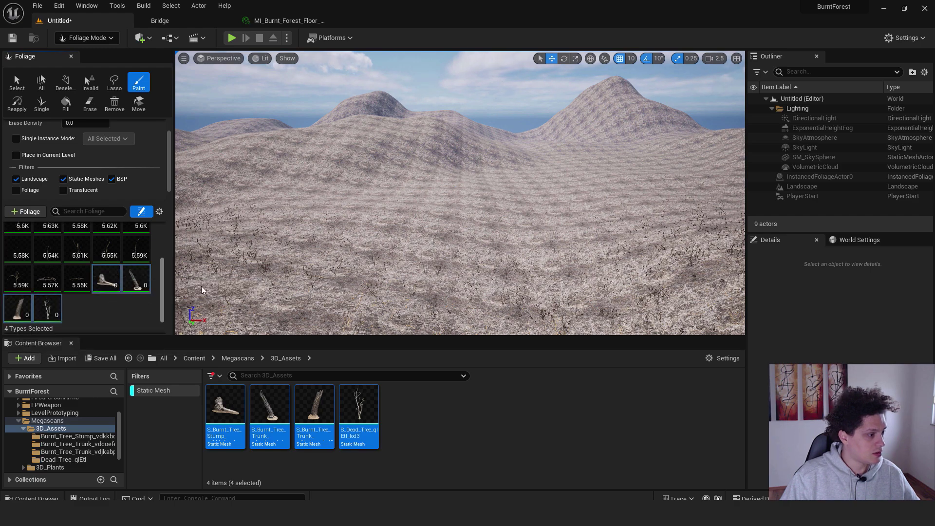
# Set the painting Density / 1Kuu of the four selected tree foliage types to 10
pyautogui.click(404, 214)
pyautogui.moveTo(692, 217); pyautogui.dragTo(686, 263, button='right')
pyautogui.press('w')
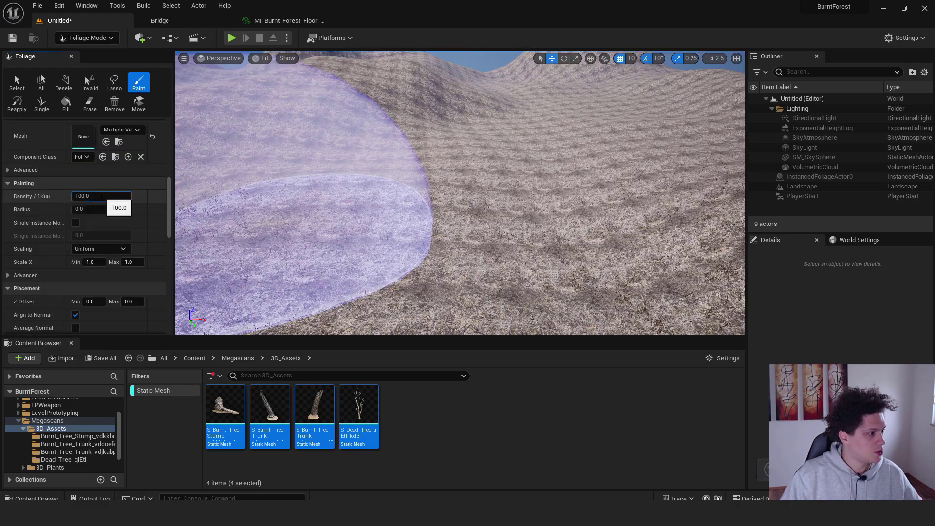
pyautogui.click(100, 195)
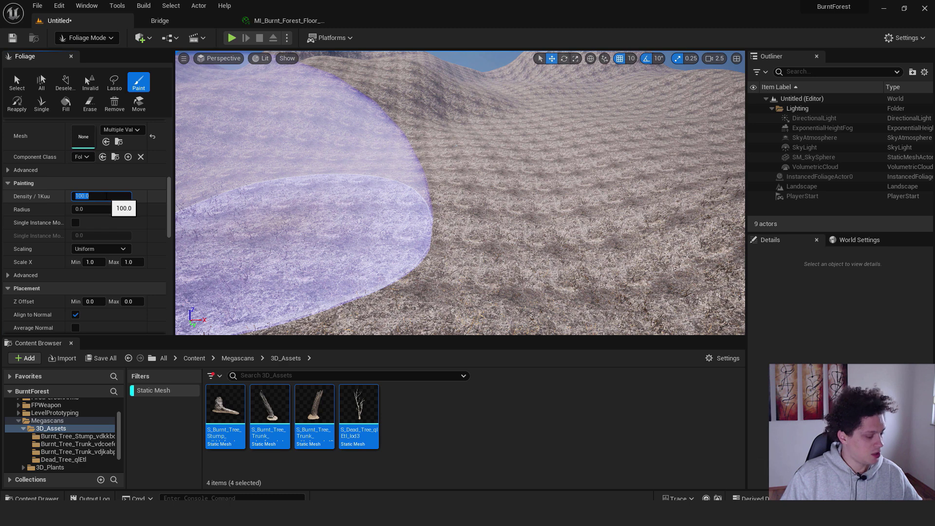
pyautogui.write('50')
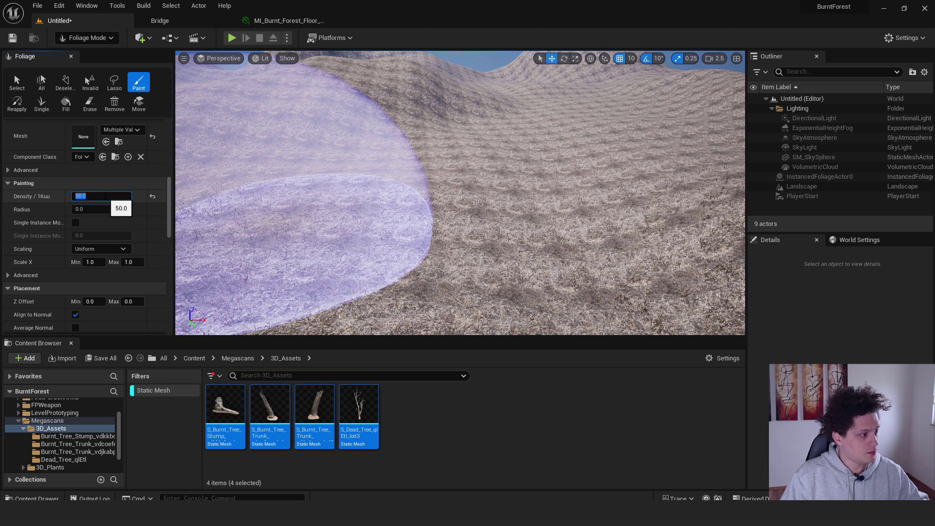
pyautogui.press('Return')
pyautogui.write('10')
pyautogui.press('Return')
# Paint the burnt trunks, stumps and dead trees across the valley and hillsides, and play-test the level
pyautogui.moveTo(396, 200); pyautogui.dragTo(442, 189)
pyautogui.press('w')
pyautogui.moveTo(499, 155)
pyautogui.mouseDown(button='right')
pyautogui.moveTo(413, 141)
pyautogui.moveTo(385, 149)
pyautogui.mouseUp(button='right')
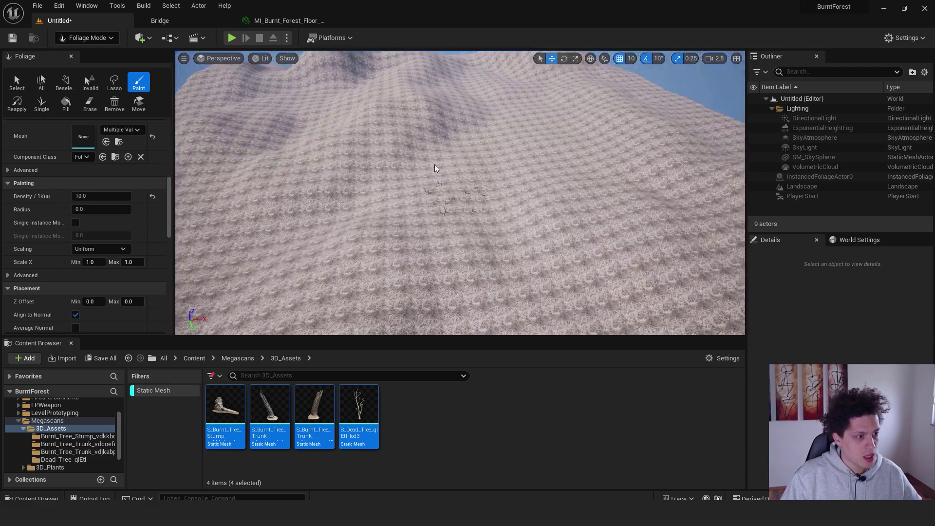
pyautogui.moveTo(365, 168); pyautogui.dragTo(359, 170, button='right')
pyautogui.moveTo(359, 174)
pyautogui.mouseDown()
pyautogui.moveTo(341, 204)
pyautogui.moveTo(423, 220)
pyautogui.moveTo(497, 282)
pyautogui.moveTo(579, 112)
pyautogui.mouseUp()
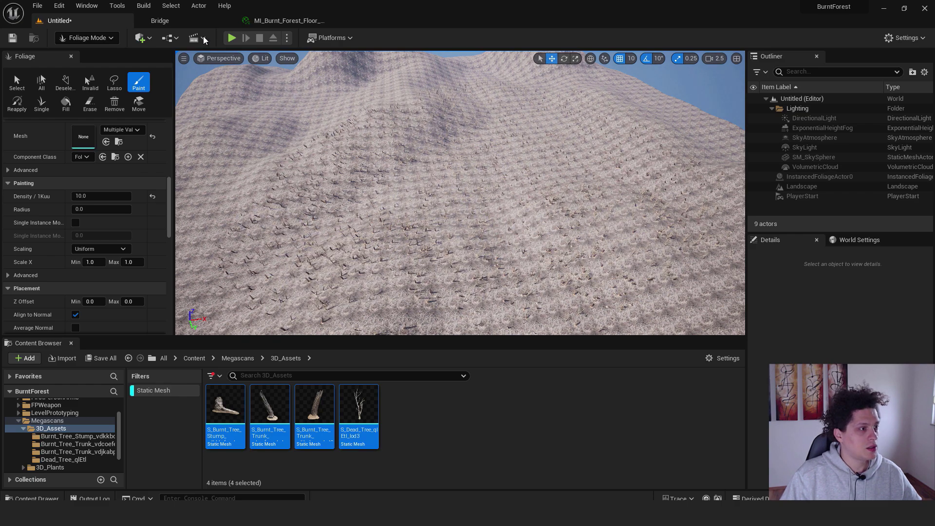
pyautogui.click(231, 38)
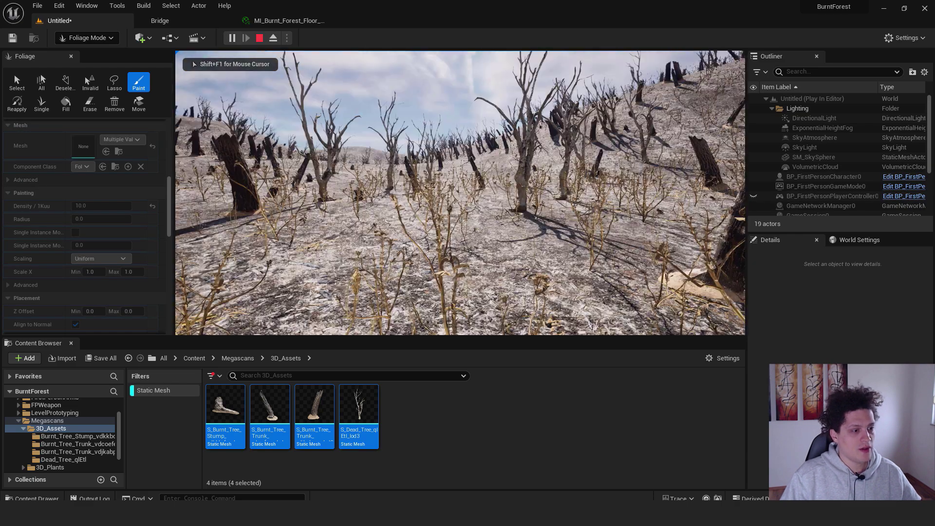
pyautogui.press('Escape')
# In Quixel Bridge, select four Burnt Firewood assets and the Burnt Firewood Pack and add them to the project
pyautogui.click(165, 20)
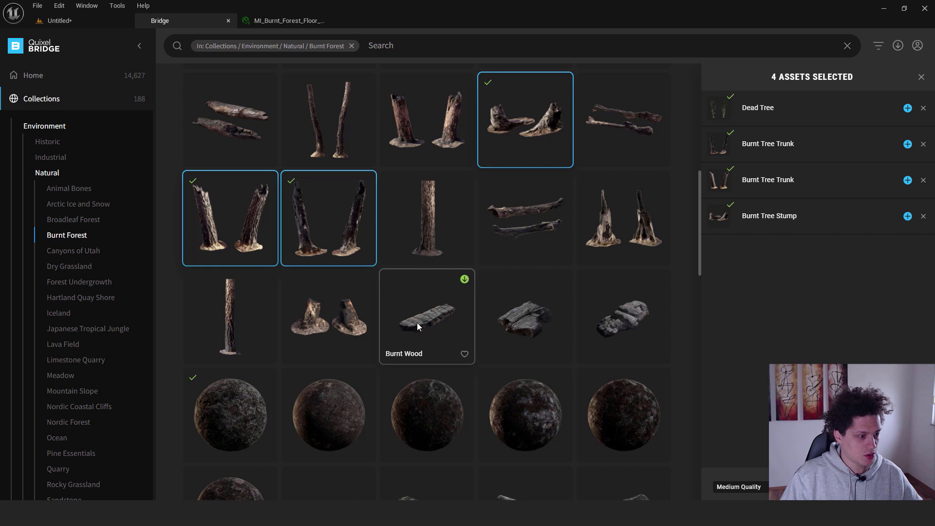
pyautogui.click(425, 310)
pyautogui.scroll(-1, 449, 264)
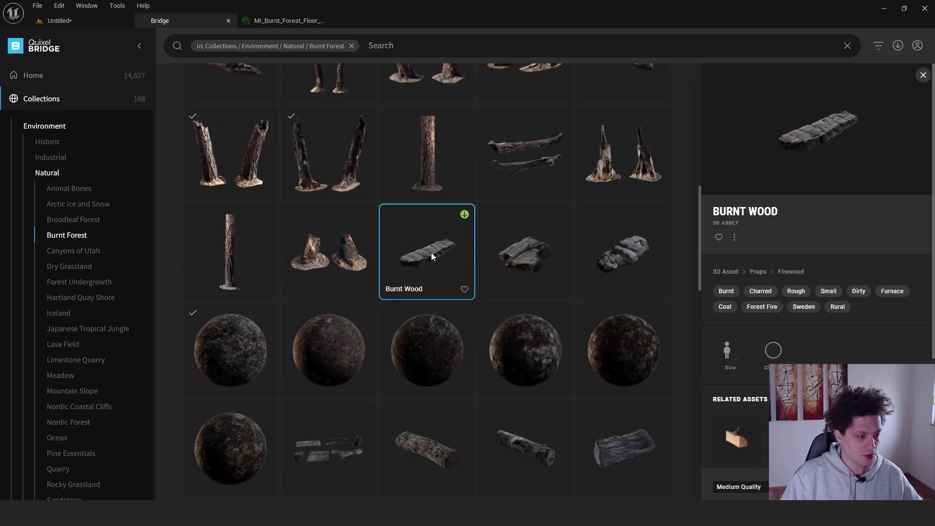
pyautogui.scroll(-2, 427, 292)
pyautogui.click(409, 306)
pyautogui.scroll(-2, 407, 238)
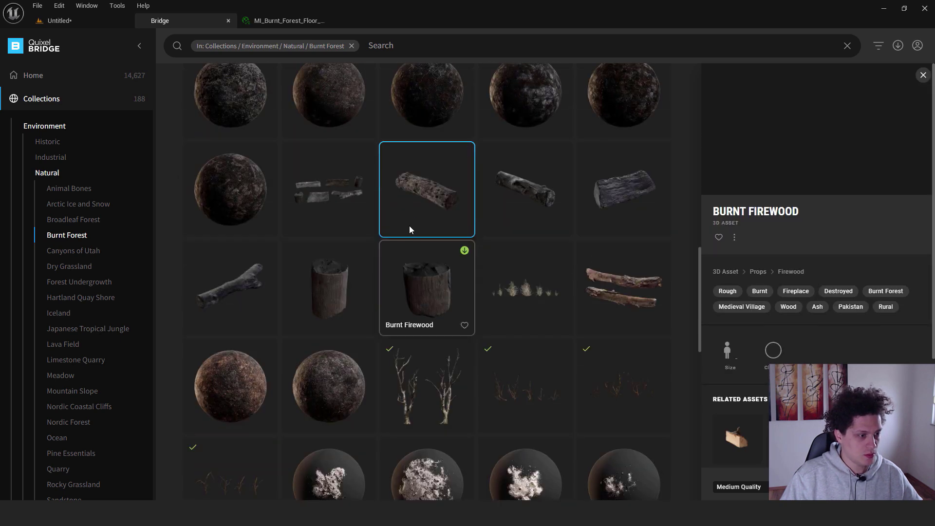
pyautogui.keyDown('ctrl'); pyautogui.click(510, 188); pyautogui.keyUp('ctrl')
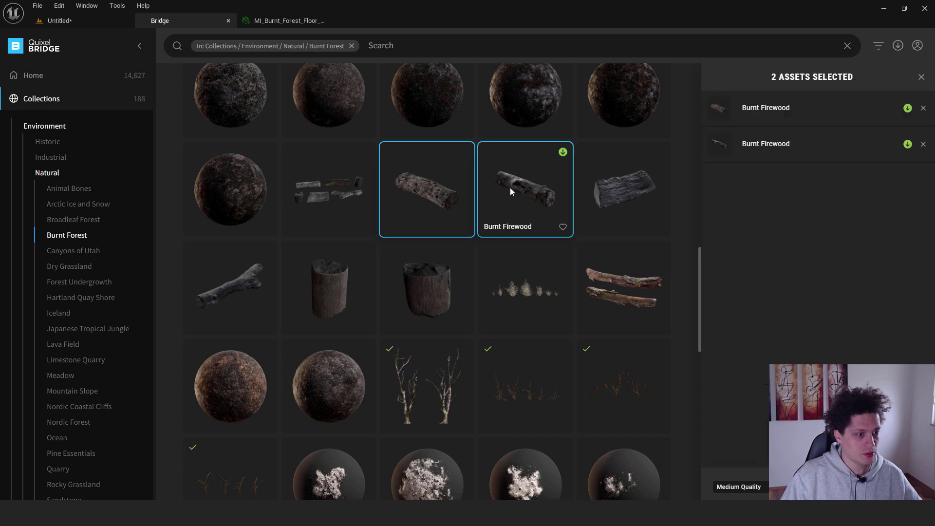
pyautogui.keyDown('ctrl'); pyautogui.click(630, 180); pyautogui.keyUp('ctrl')
pyautogui.keyDown('ctrl'); pyautogui.click(240, 305); pyautogui.keyUp('ctrl')
pyautogui.keyDown('ctrl'); pyautogui.click(328, 190); pyautogui.keyUp('ctrl')
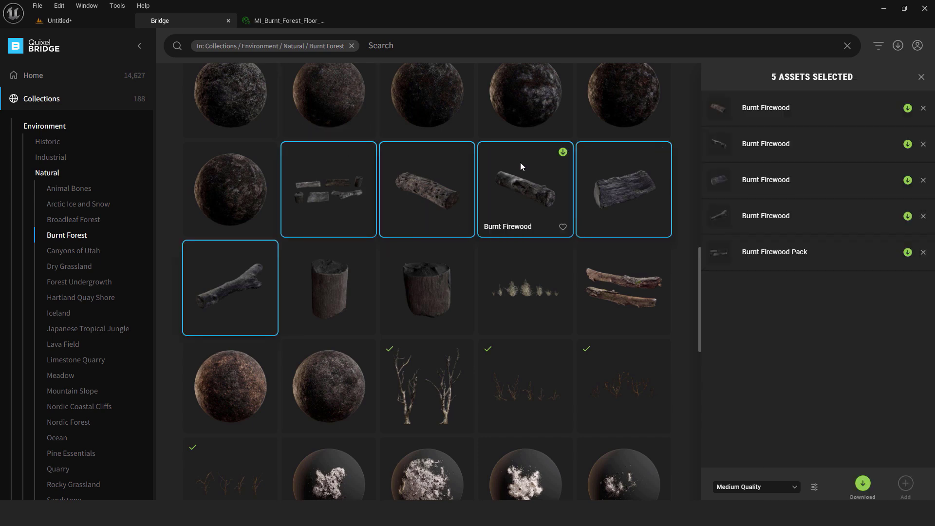
pyautogui.scroll(-3, 389, 195)
pyautogui.scroll(2, 282, 185)
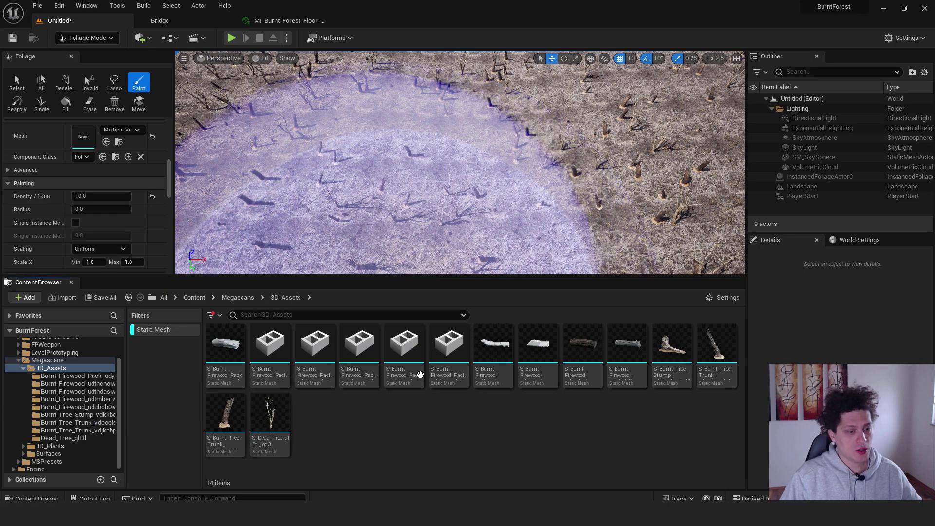
# Add the six Burnt Firewood Pack meshes and the four single Burnt Firewood meshes from 3D_Assets to the foliage palette
pyautogui.moveTo(436, 131); pyautogui.dragTo(446, 106, button='right')
pyautogui.click(67, 369)
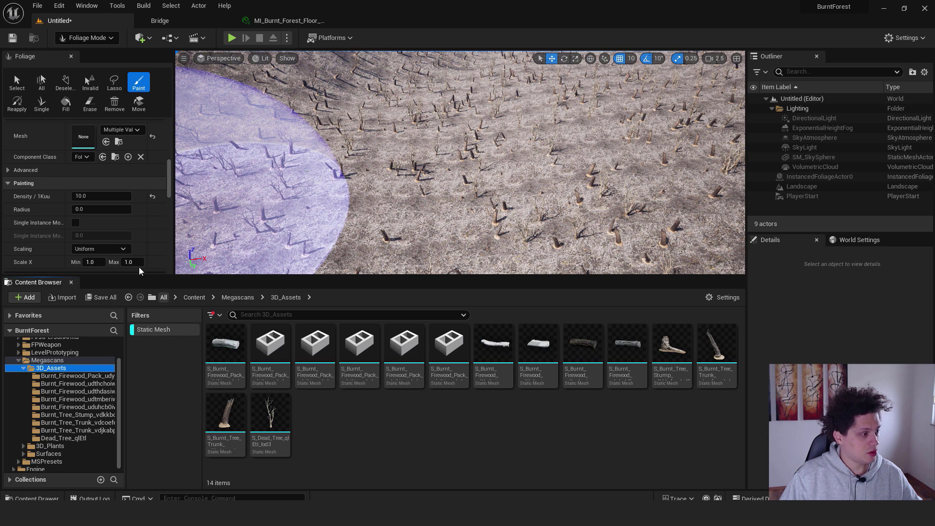
pyautogui.scroll(-10, 119, 146)
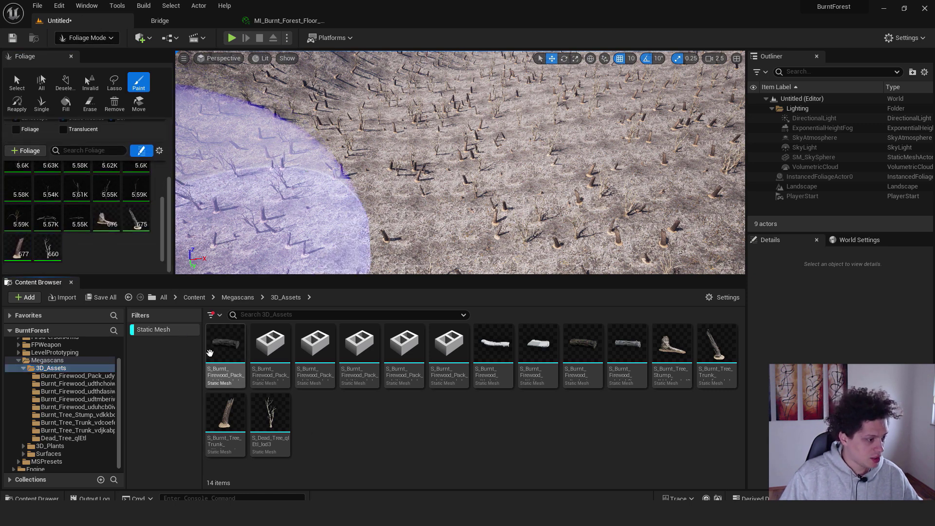
pyautogui.click(225, 343)
pyautogui.keyDown('ctrl'); pyautogui.click(271, 343); pyautogui.keyUp('ctrl')
pyautogui.keyDown('ctrl'); pyautogui.click(319, 344); pyautogui.keyUp('ctrl')
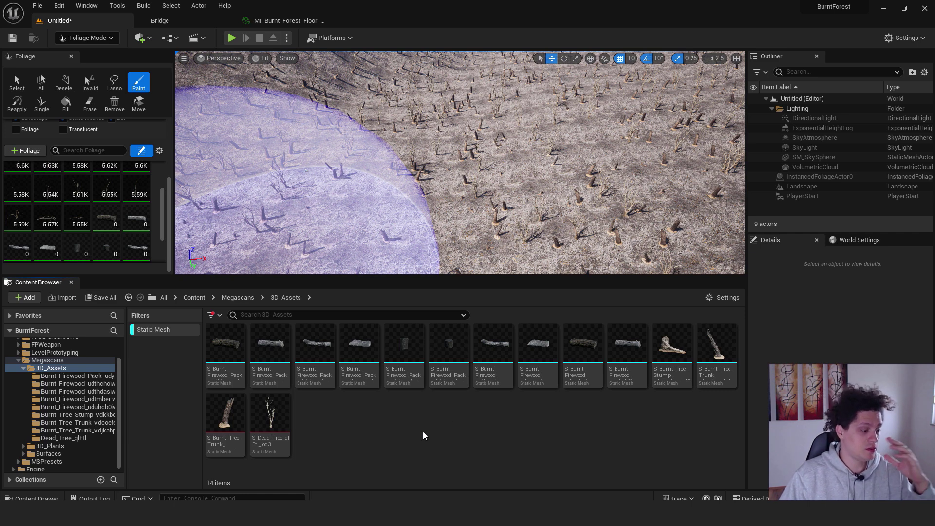
# Deactivate all foliage types in the palette and activate only the ten burnt firewood types
pyautogui.scroll(-2, 136, 223)
pyautogui.scroll(1, 130, 223)
pyautogui.click(107, 210)
pyautogui.hotkey('ctrl', 'a')
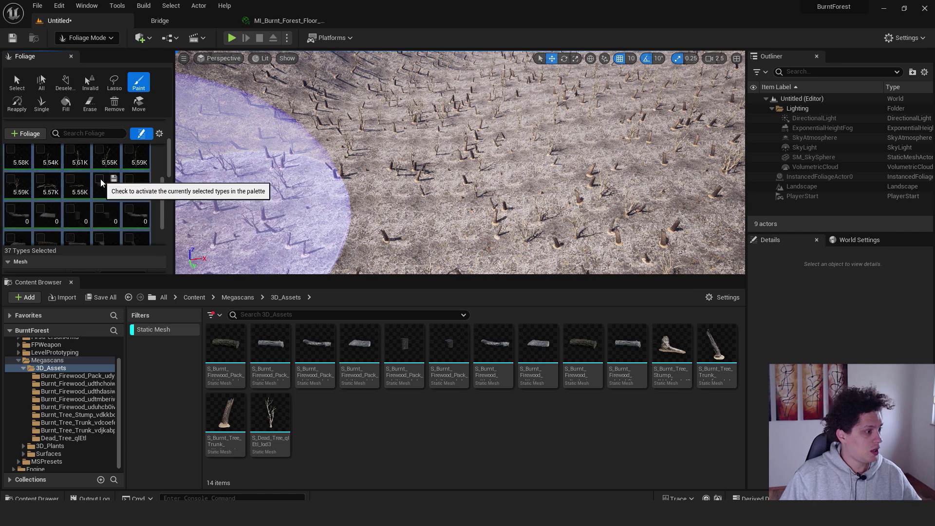
pyautogui.click(108, 191)
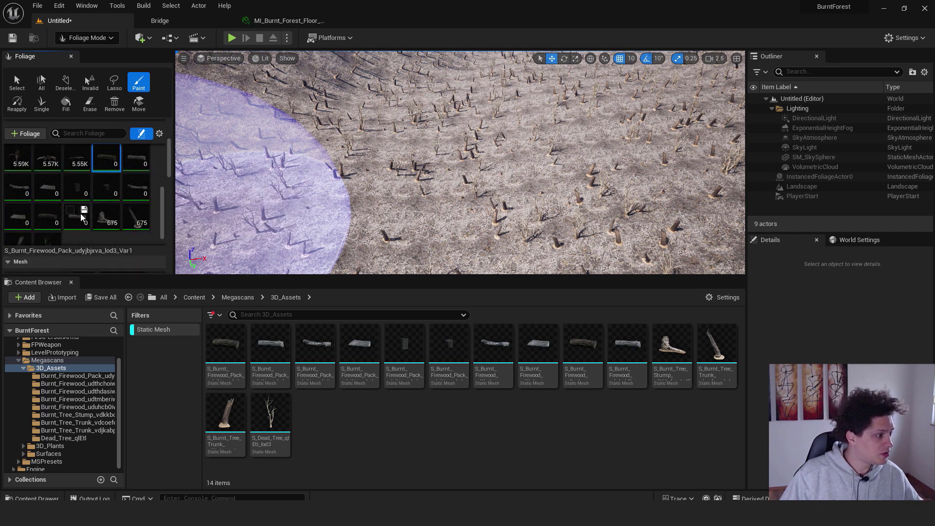
pyautogui.keyDown('shift'); pyautogui.click(79, 221); pyautogui.keyUp('shift')
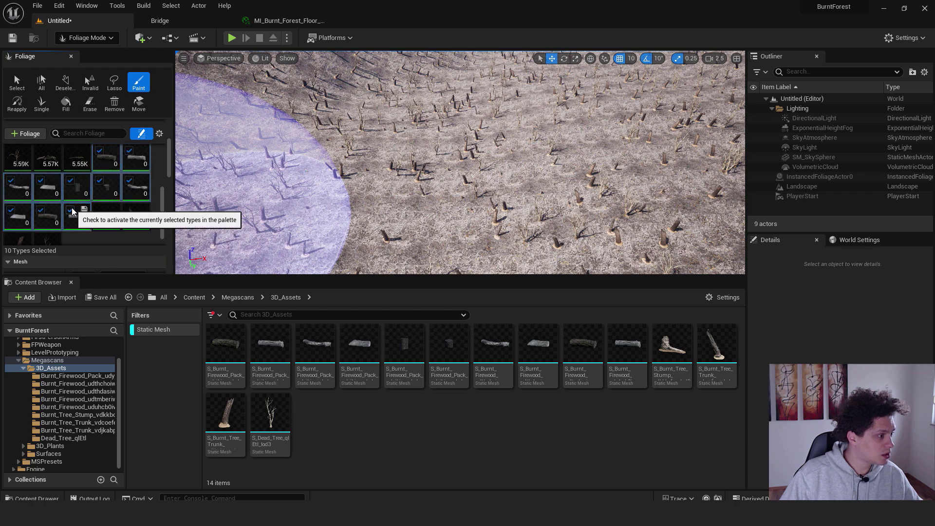
# Try painting the ten burnt firewood types across the ground at their default density and scale, and inspect the pieces close up
pyautogui.moveTo(339, 192)
pyautogui.mouseDown()
pyautogui.moveTo(409, 140)
pyautogui.moveTo(421, 172)
pyautogui.moveTo(399, 175)
pyautogui.moveTo(438, 168)
pyautogui.mouseUp()
pyautogui.moveTo(438, 168)
pyautogui.mouseDown(button='right')
pyautogui.moveTo(438, 122)
pyautogui.moveTo(438, 168)
pyautogui.moveTo(428, 156)
pyautogui.mouseUp(button='right')
pyautogui.press('w')
pyautogui.press('s')
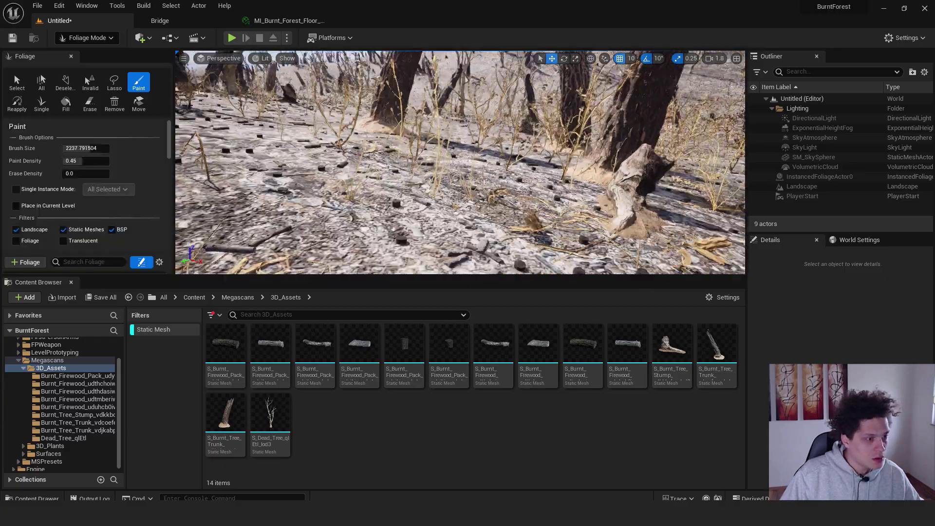
pyautogui.press('s')
pyautogui.moveTo(460, 163)
pyautogui.mouseDown(button='right')
pyautogui.moveTo(451, 166)
pyautogui.moveTo(468, 134)
pyautogui.moveTo(479, 141)
pyautogui.moveTo(479, 171)
pyautogui.mouseUp(button='right')
pyautogui.press('w')
pyautogui.press('w')
pyautogui.scroll(-1, 460, 163)
pyautogui.moveTo(230, 195); pyautogui.dragTo(230, 195, button='right')
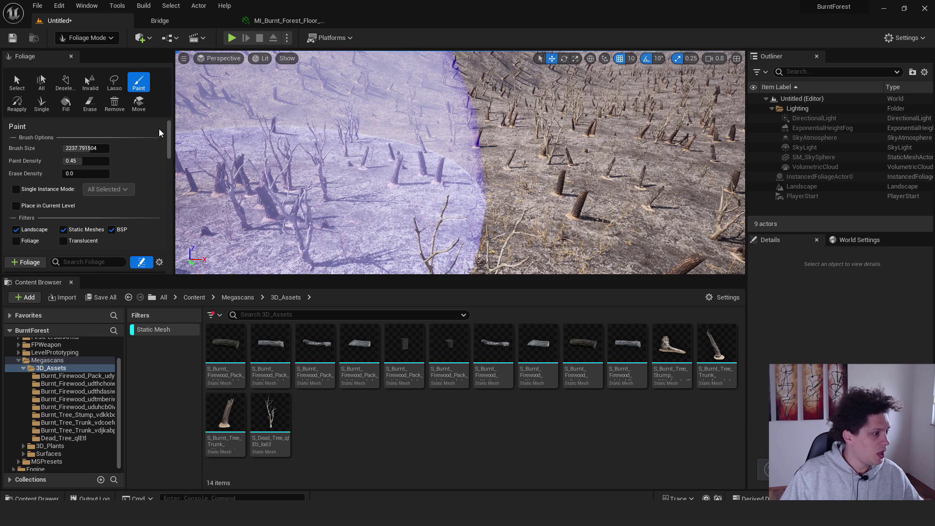
# Set the burnt firewood types' density to 3 and their minimum and maximum Scale X to 10, and paint them over the valley
pyautogui.scroll(-10, 97, 206)
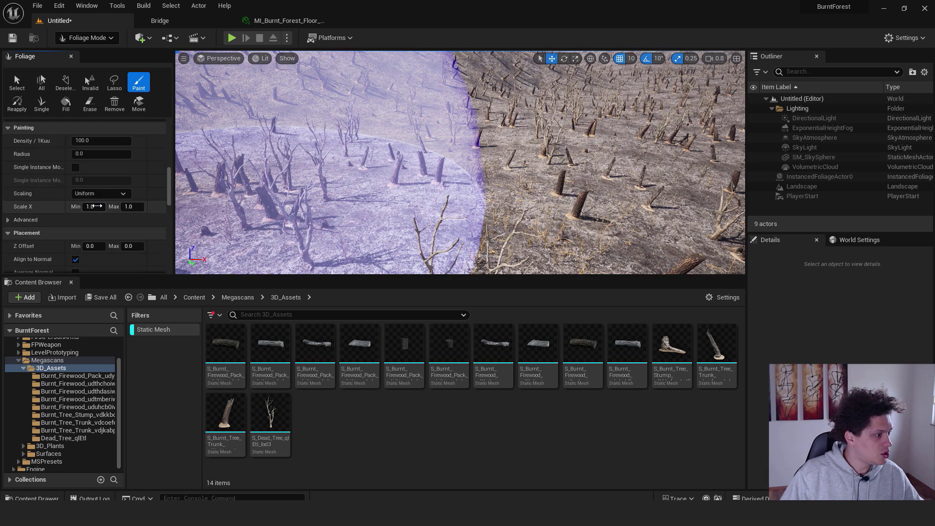
pyautogui.write('5')
pyautogui.press('Return')
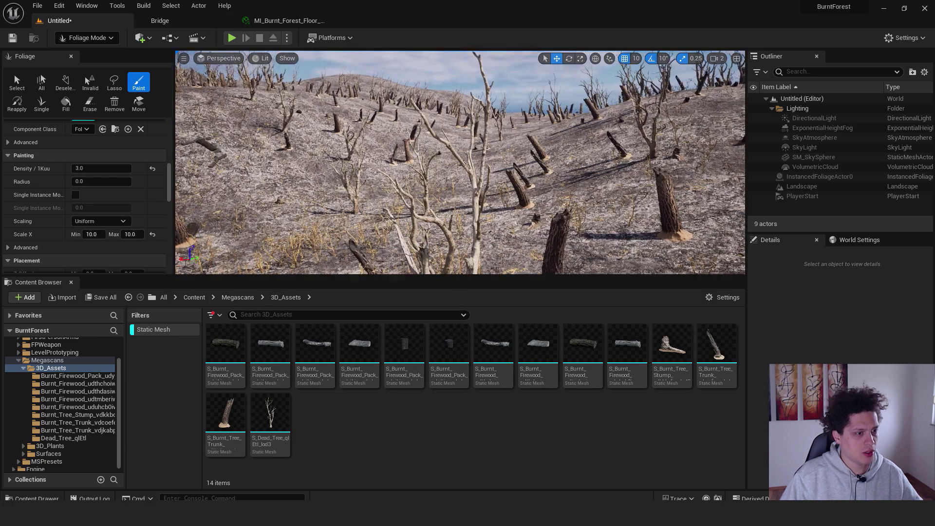
# Play-test the level and walk among the enlarged firewood to check its size and spread
pyautogui.moveTo(292, 64); pyautogui.dragTo(292, 70, button='right')
pyautogui.click(231, 38)
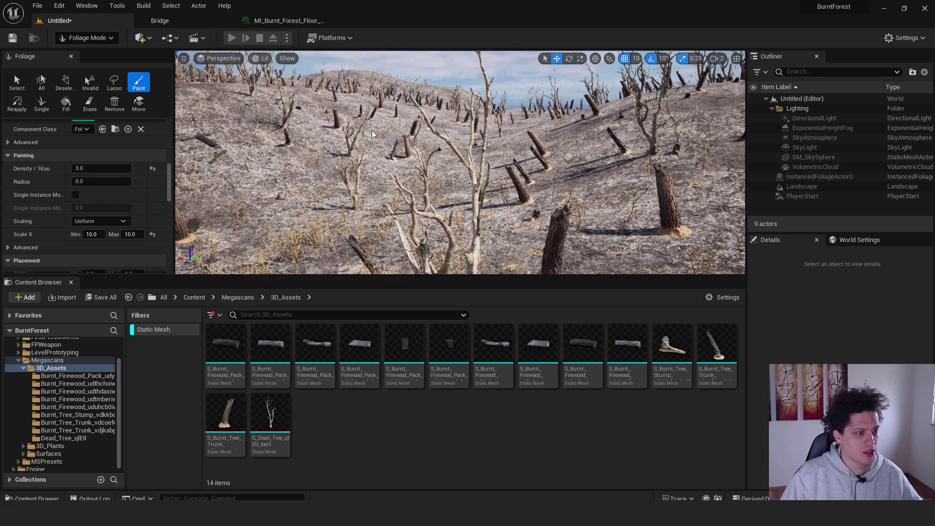
pyautogui.press('w')
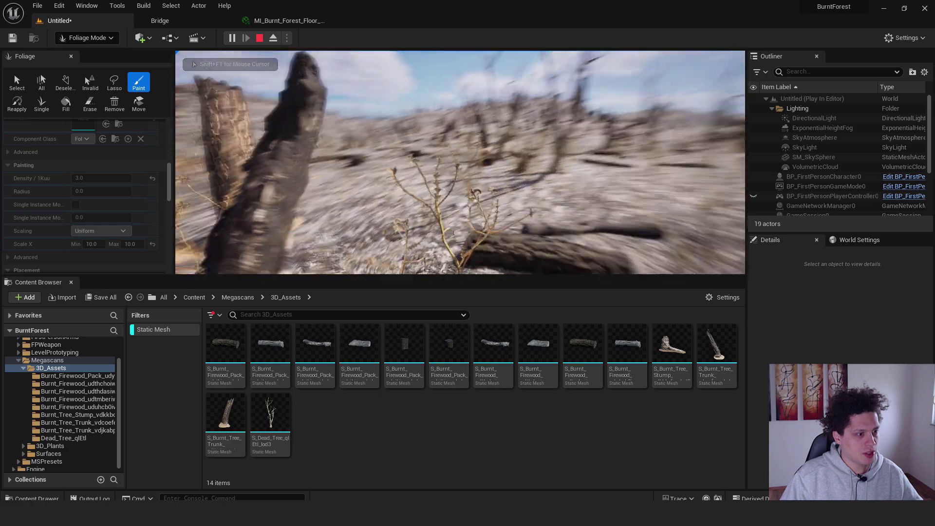
pyautogui.press('Escape')
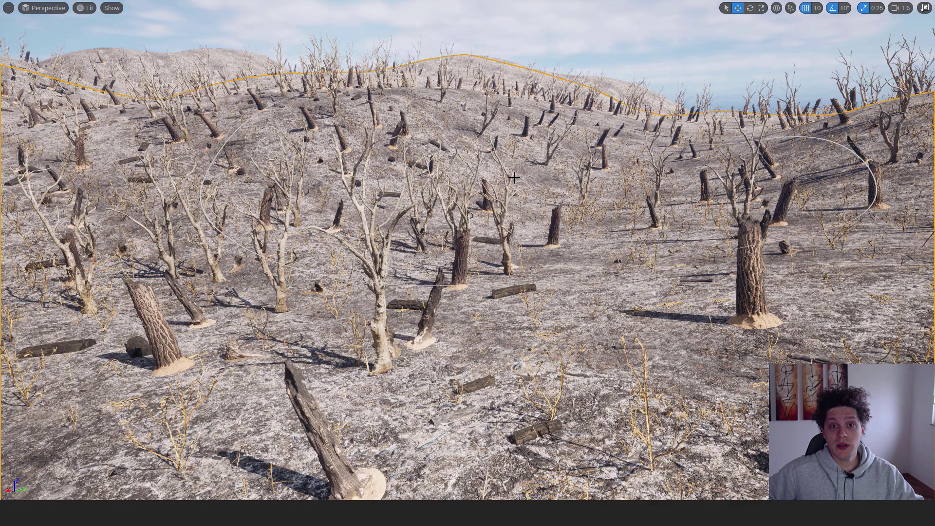
# Leave the full-screen view, switch to Selection mode and add a Post Process Volume to the level
pyautogui.press('F11')
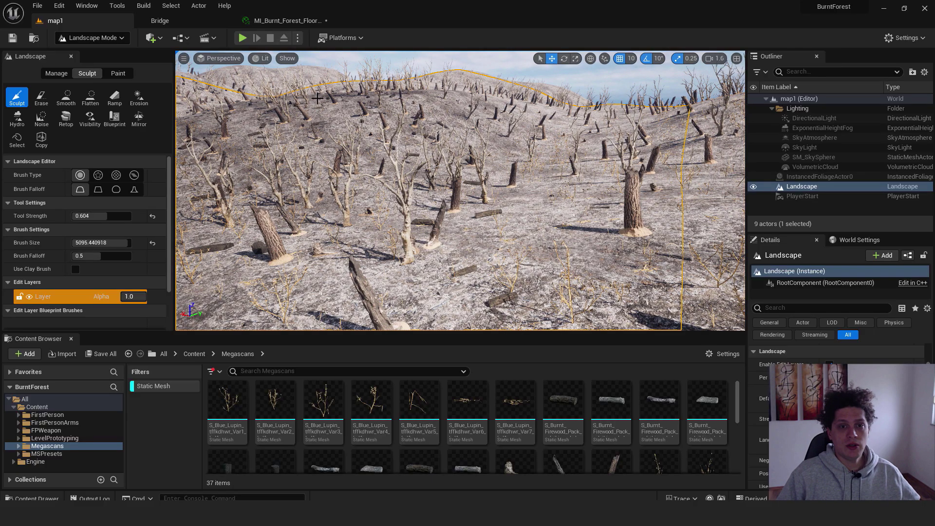
pyautogui.click(93, 38)
pyautogui.click(87, 54)
pyautogui.click(146, 37)
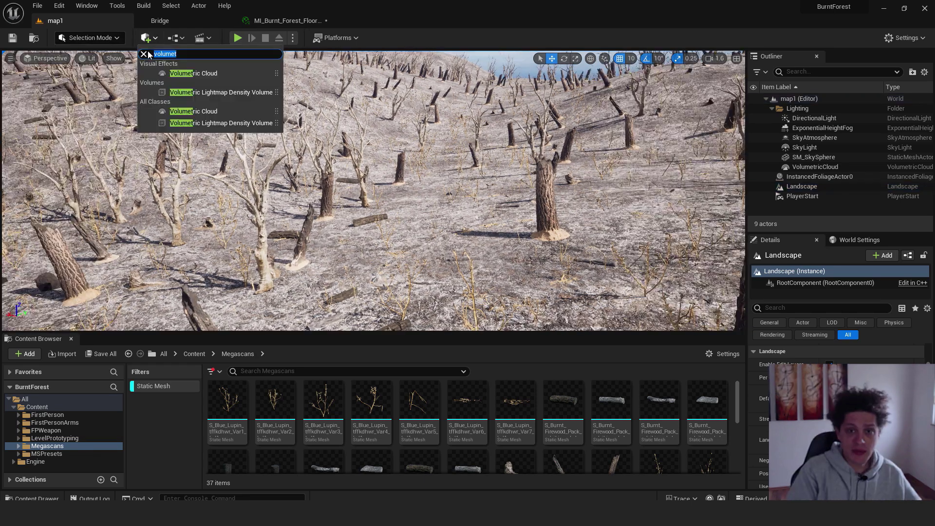
pyautogui.write('post')
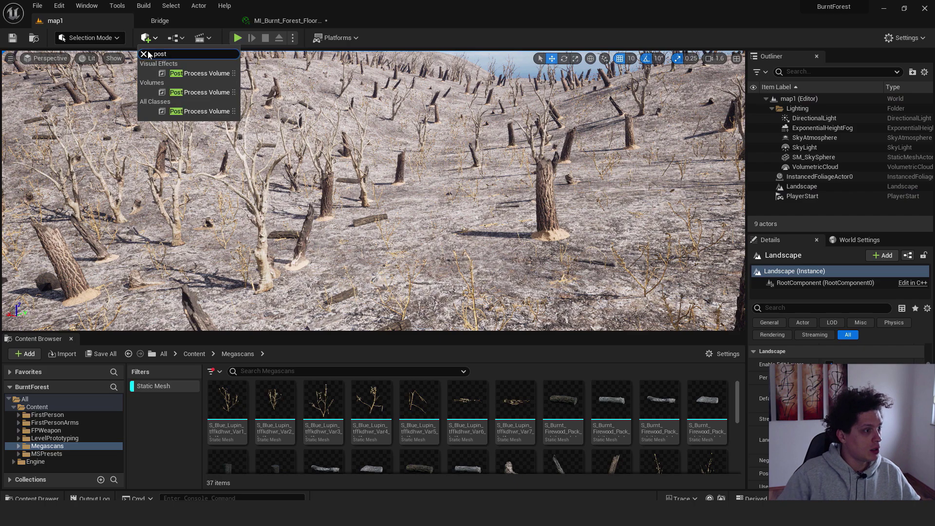
pyautogui.click(198, 111)
pyautogui.moveTo(311, 155); pyautogui.dragTo(312, 144, button='right')
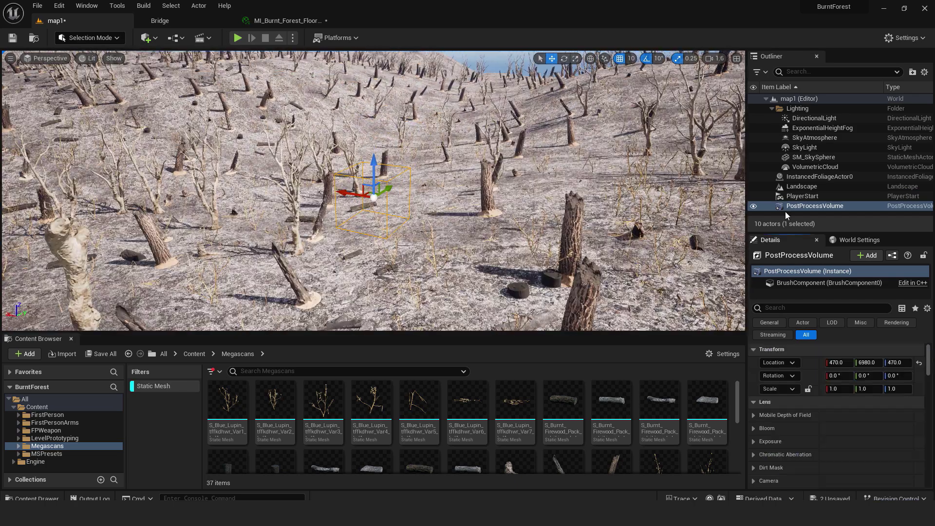
# Enable Infinite Extent (Unbound) on the PostProcessVolume
pyautogui.click(783, 209)
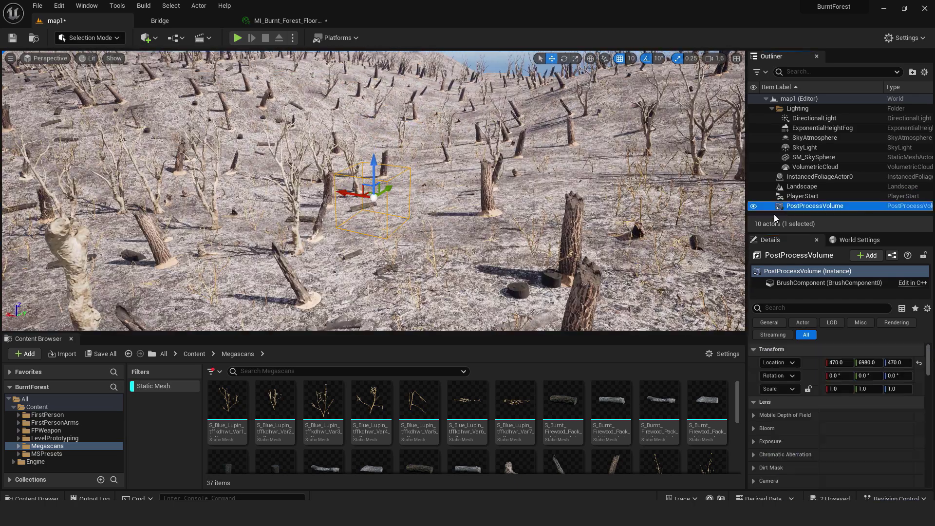
pyautogui.click(786, 307)
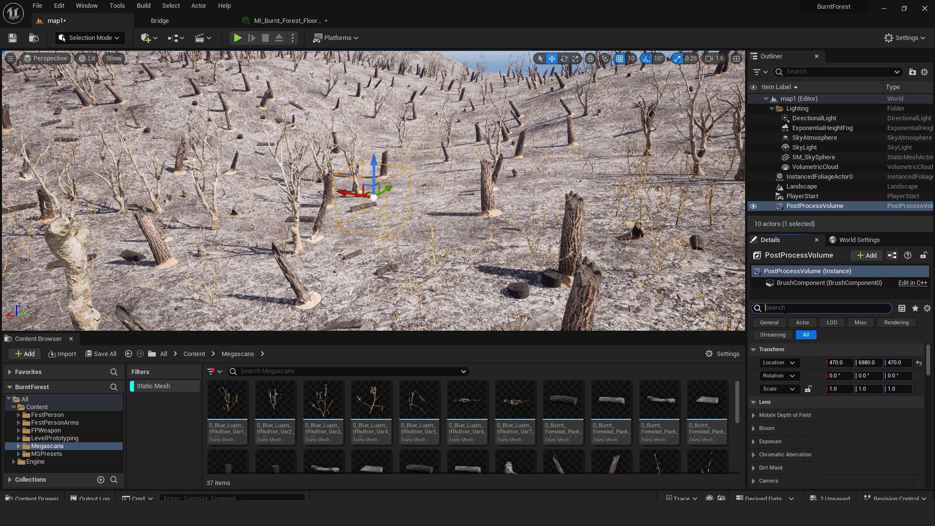
pyautogui.write('infini')
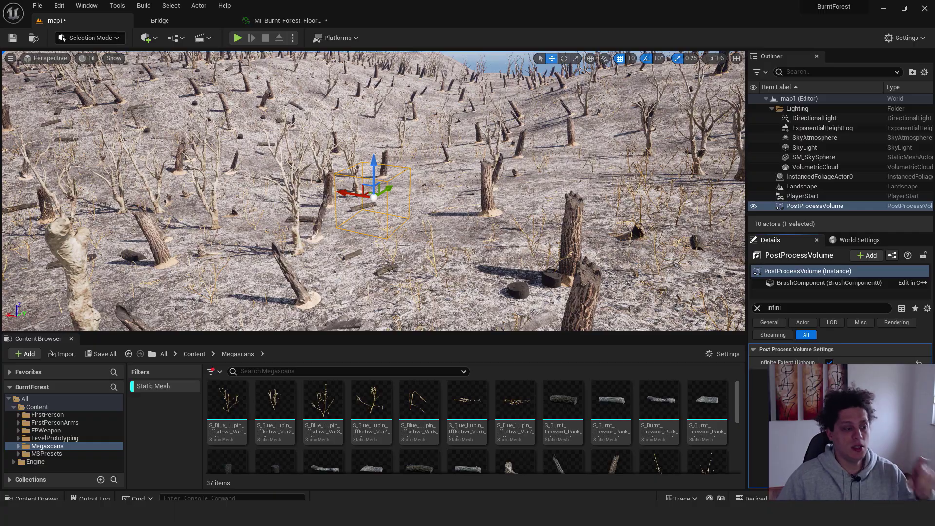
# Set the PostProcessVolume's exposure Metering Mode to Manual and raise its Exposure Compensation until the scene is well lit
pyautogui.press('w')
pyautogui.moveTo(486, 194); pyautogui.dragTo(467, 199, button='right')
pyautogui.scroll(-6, 374, 191)
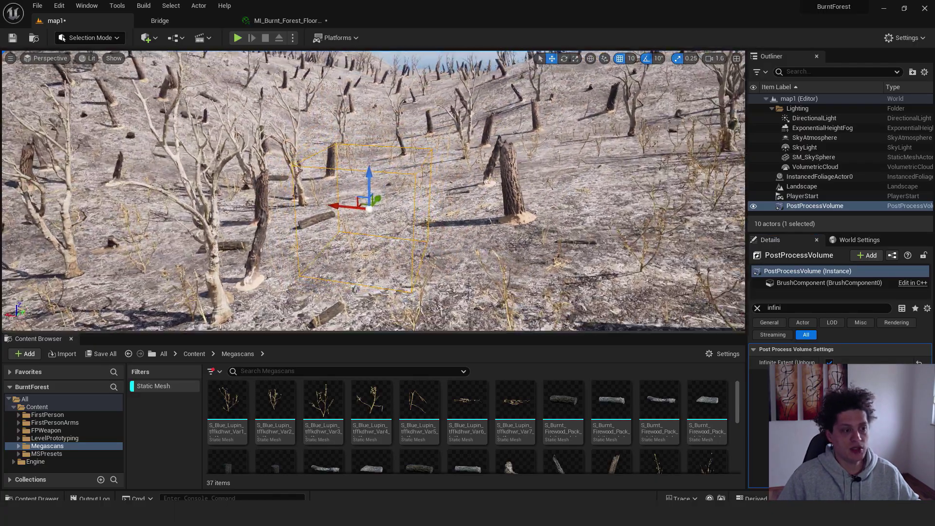
pyautogui.click(757, 308)
pyautogui.write('exposure')
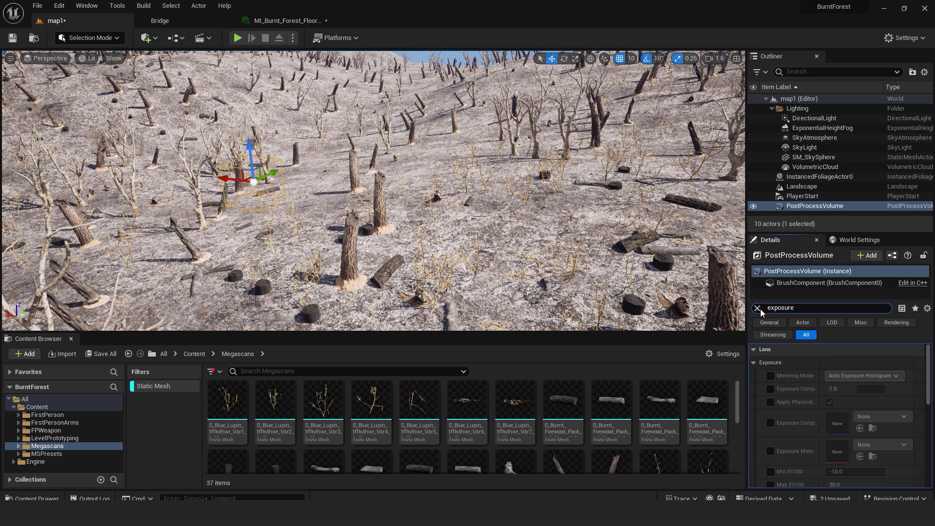
pyautogui.click(770, 375)
pyautogui.click(869, 375)
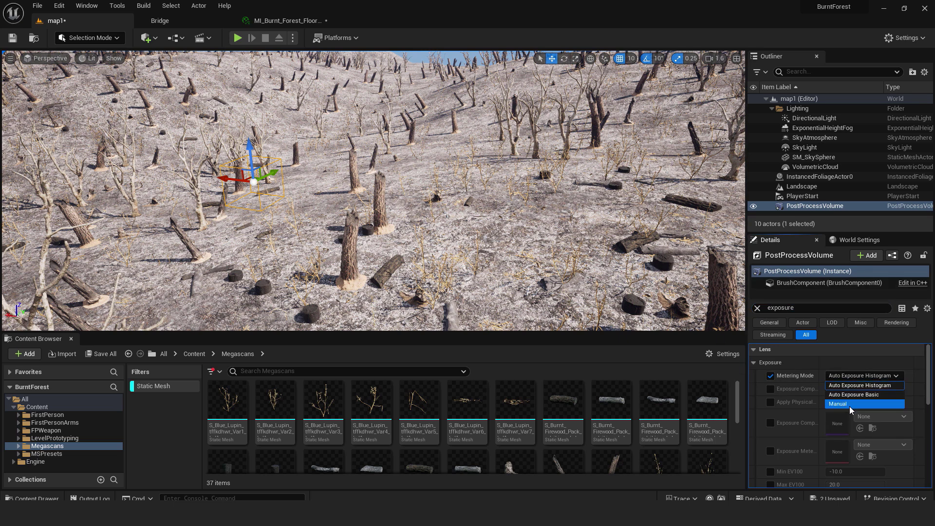
pyautogui.click(849, 407)
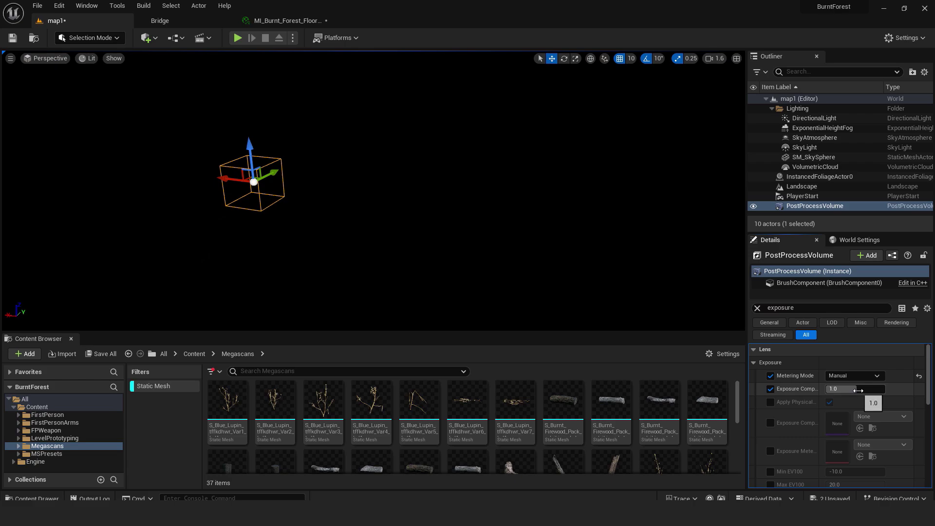
pyautogui.moveTo(859, 389); pyautogui.dragTo(875, 389)
pyautogui.moveTo(375, 195); pyautogui.dragTo(368, 141, button='right')
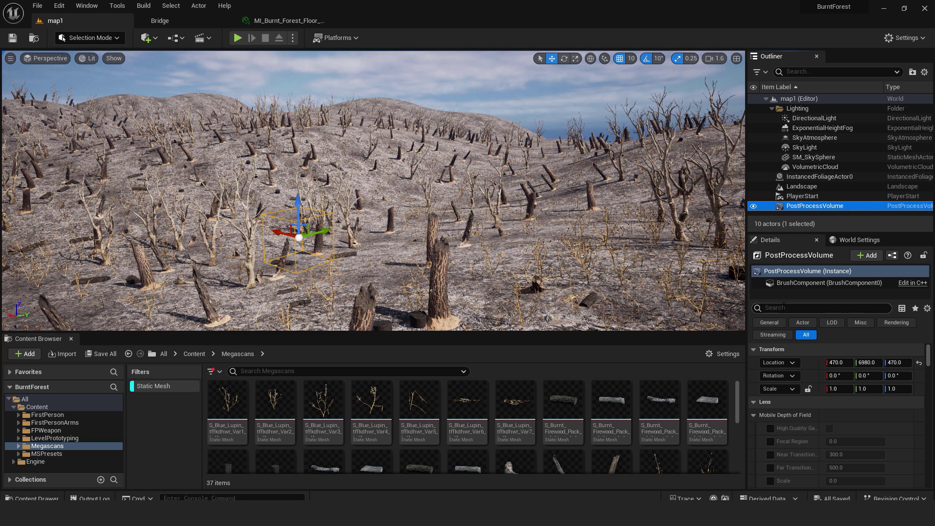
# Override the PostProcessVolume's bloom Method and set it to Convolution
pyautogui.click(777, 306)
pyautogui.write('b')
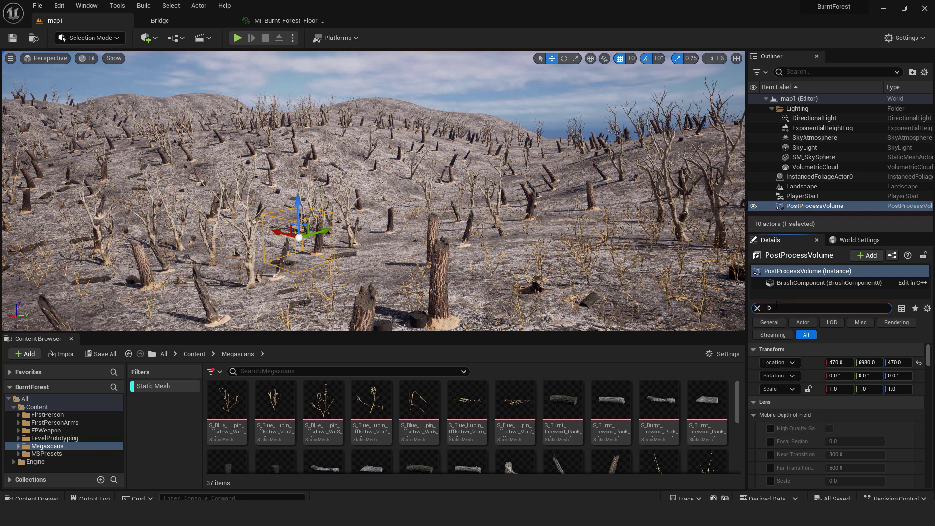
pyautogui.write('loom')
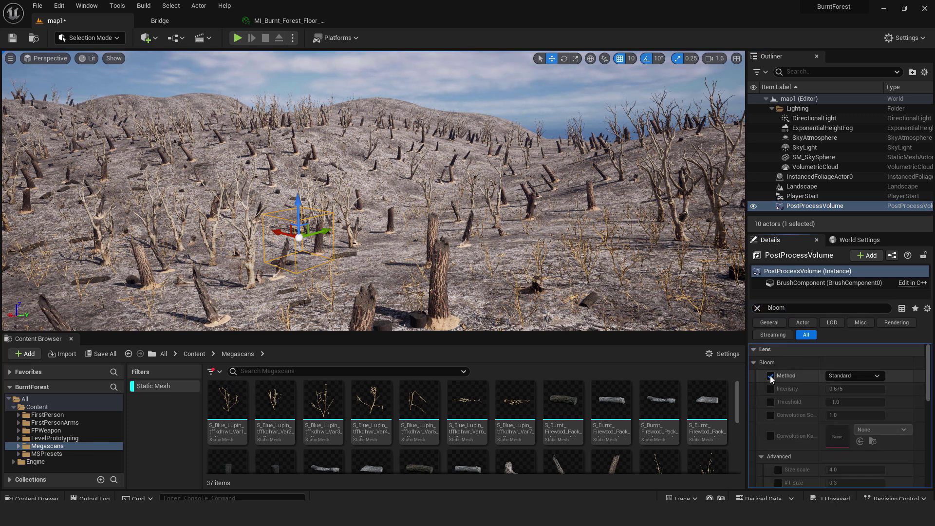
pyautogui.click(843, 395)
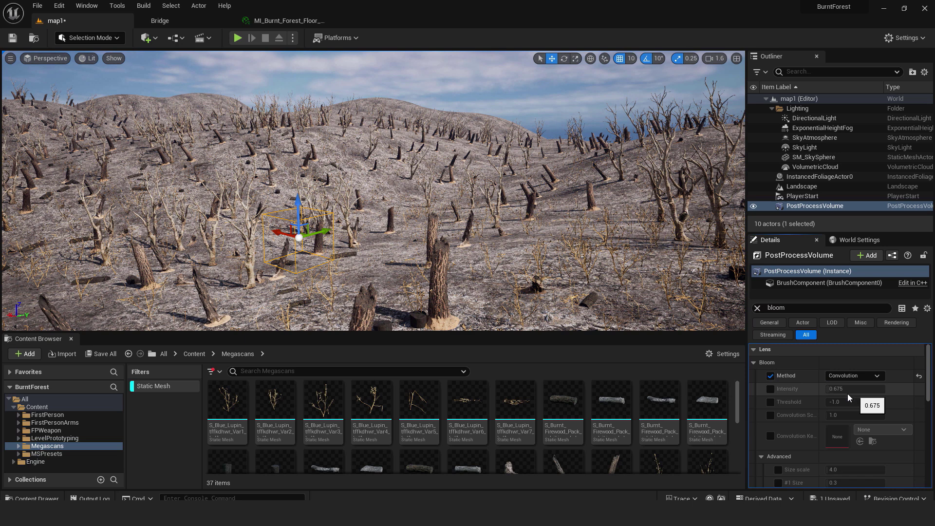
pyautogui.click(758, 307)
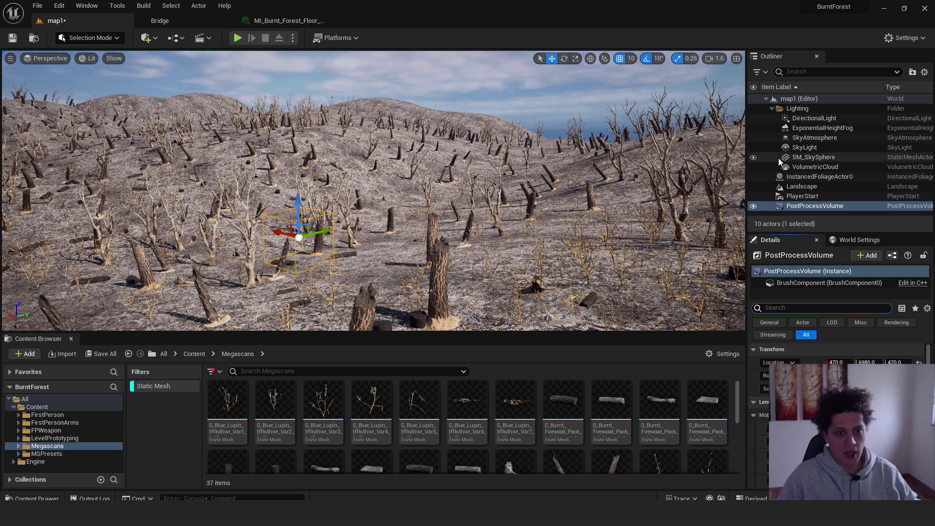
# Enable Volumetric Fog on the ExponentialHeightFog, set its Extinction Scale to 6.04 and play-test the level
pyautogui.click(810, 129)
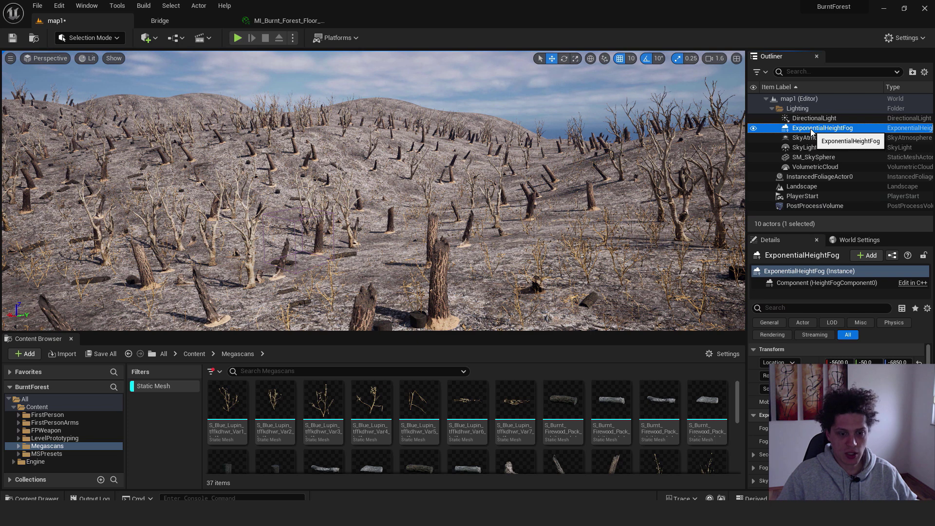
pyautogui.click(789, 308)
pyautogui.write('vol')
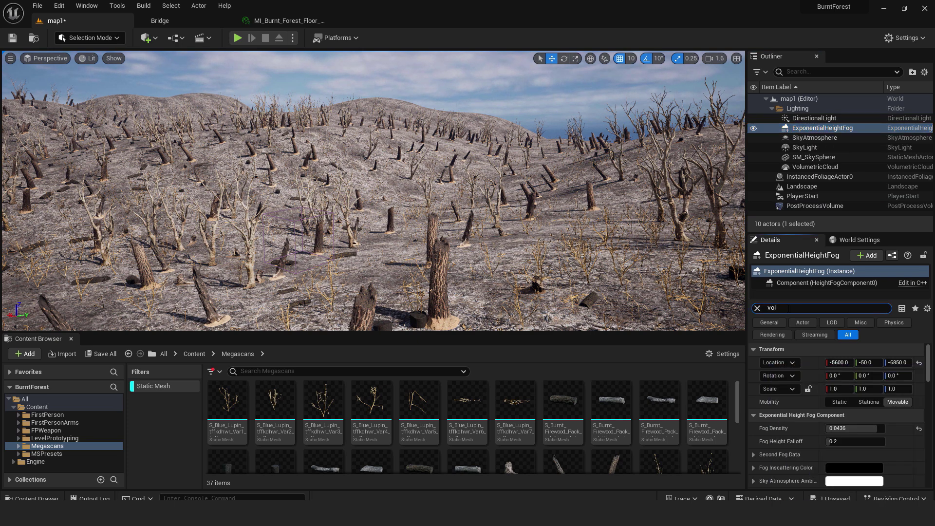
pyautogui.write('umetr')
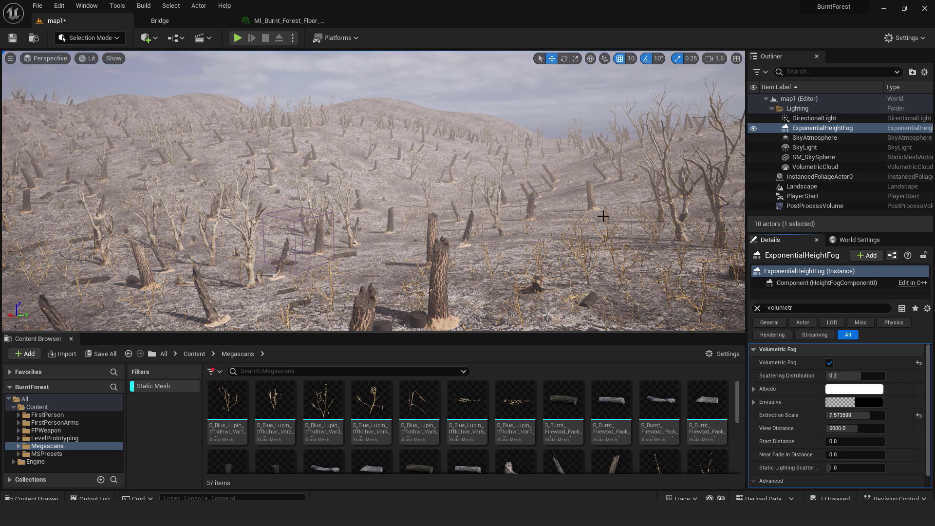
pyautogui.click(855, 415)
pyautogui.write('0.3376')
pyautogui.press('Return')
pyautogui.moveTo(828, 415); pyautogui.dragTo(861, 415)
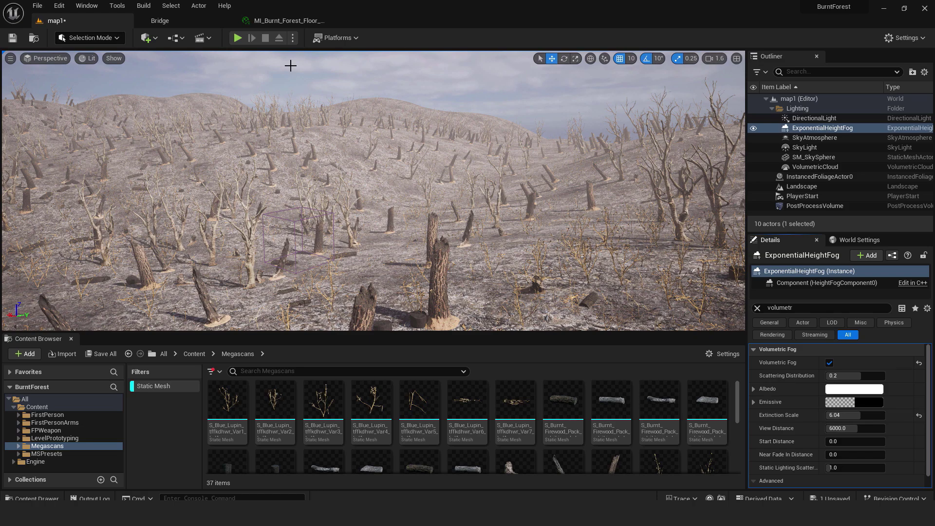
pyautogui.click(238, 38)
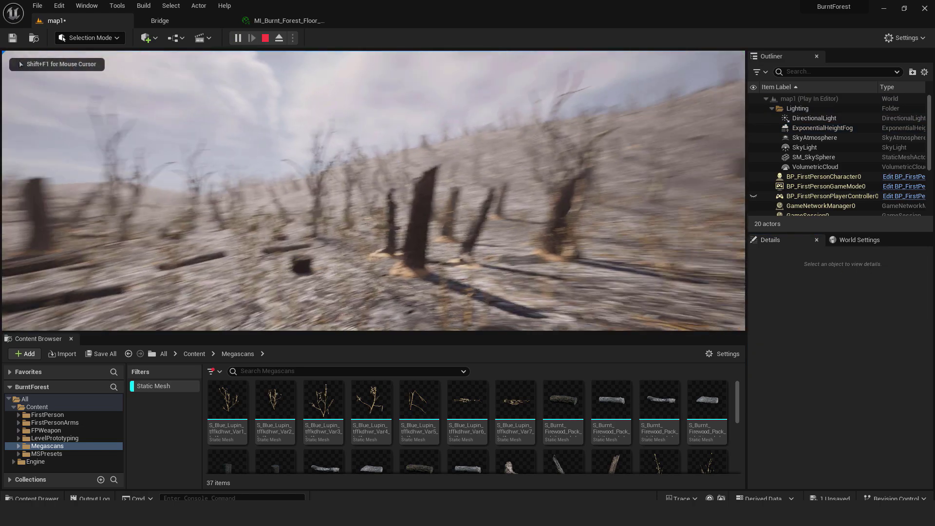
pyautogui.press('Escape')
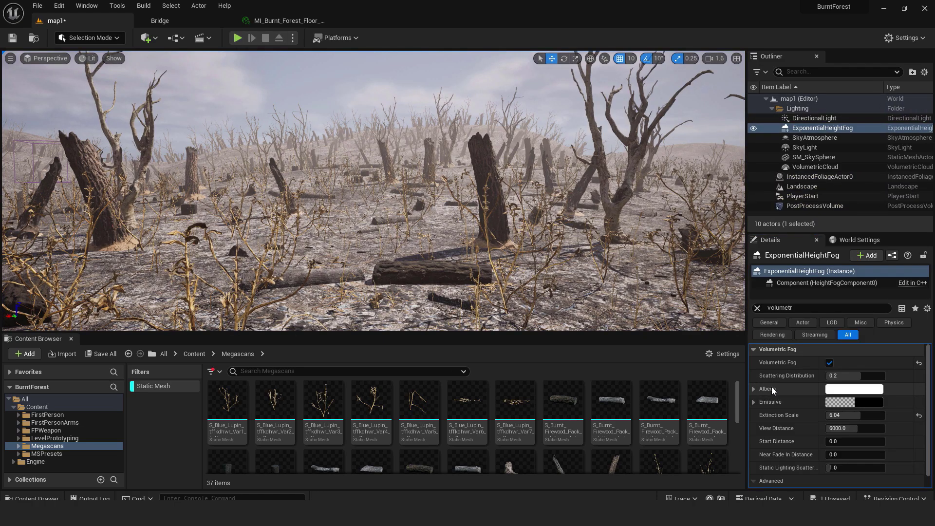
# Try a different Albedo colour for the volumetric fog
pyautogui.click(845, 390)
pyautogui.moveTo(688, 334)
pyautogui.mouseDown()
pyautogui.moveTo(670, 352)
pyautogui.moveTo(682, 344)
pyautogui.moveTo(675, 355)
pyautogui.moveTo(664, 341)
pyautogui.moveTo(664, 308)
pyautogui.moveTo(668, 351)
pyautogui.moveTo(692, 335)
pyautogui.mouseUp()
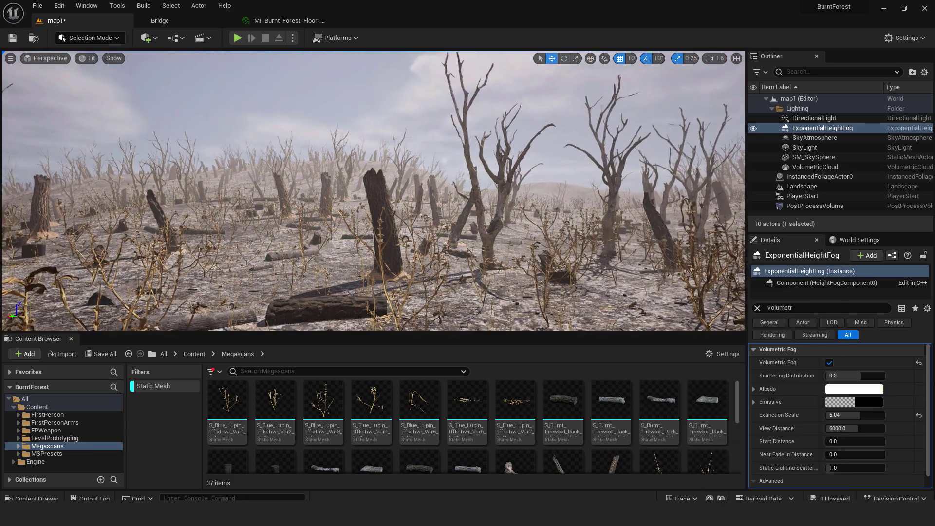
pyautogui.moveTo(373, 190); pyautogui.dragTo(317, 204, button='right')
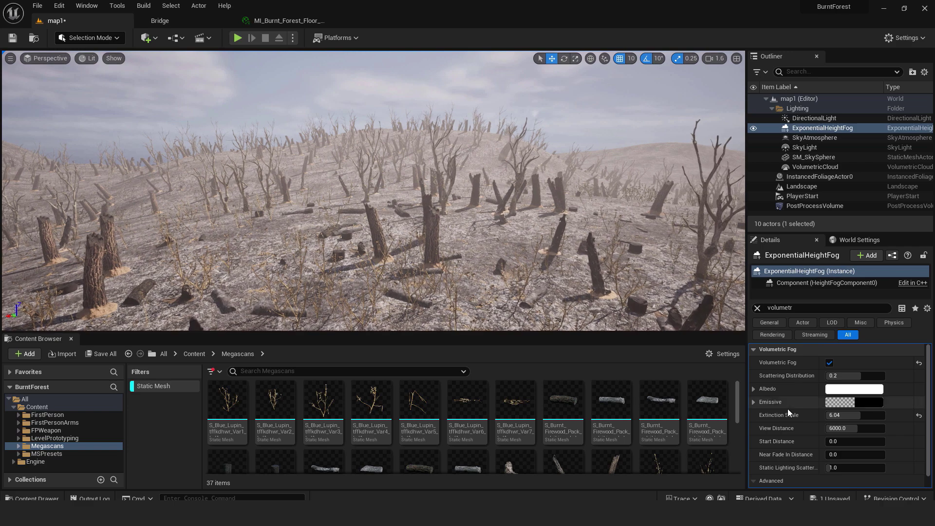
# Set the volumetric fog's Emissive colour to a near-white with hex sRGB F9FFFEFF
pyautogui.click(837, 403)
pyautogui.moveTo(681, 331); pyautogui.dragTo(678, 331)
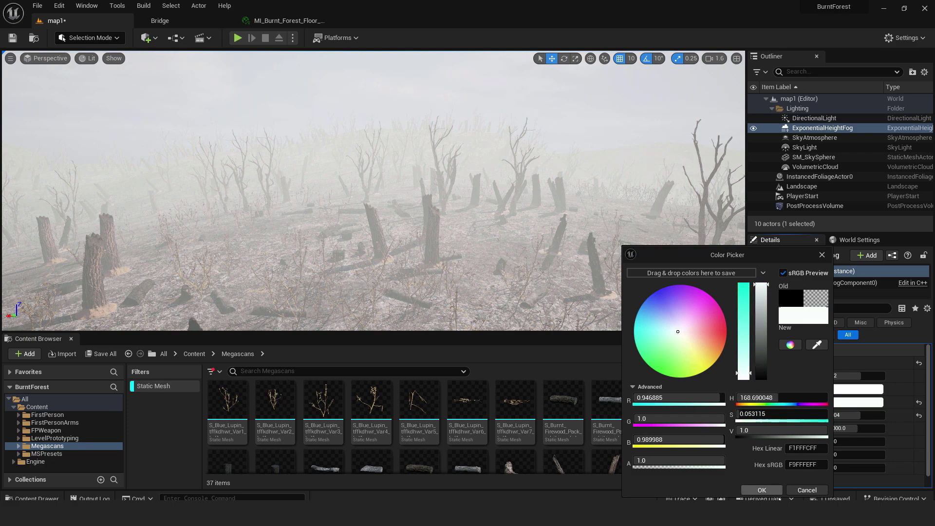
pyautogui.click(762, 490)
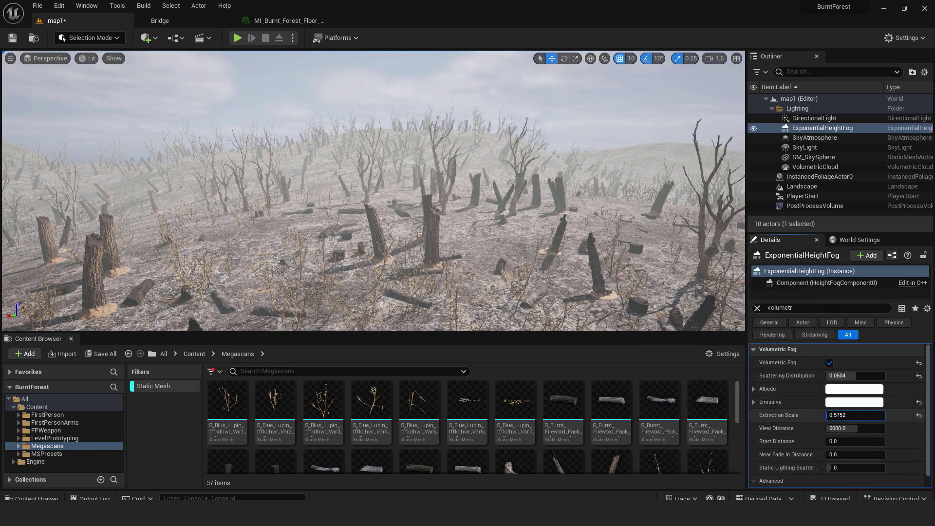
# Set the volumetric fog's Extinction Scale to 0.892 and play-test the level by walking through the forest
pyautogui.moveTo(829, 416); pyautogui.dragTo(830, 415)
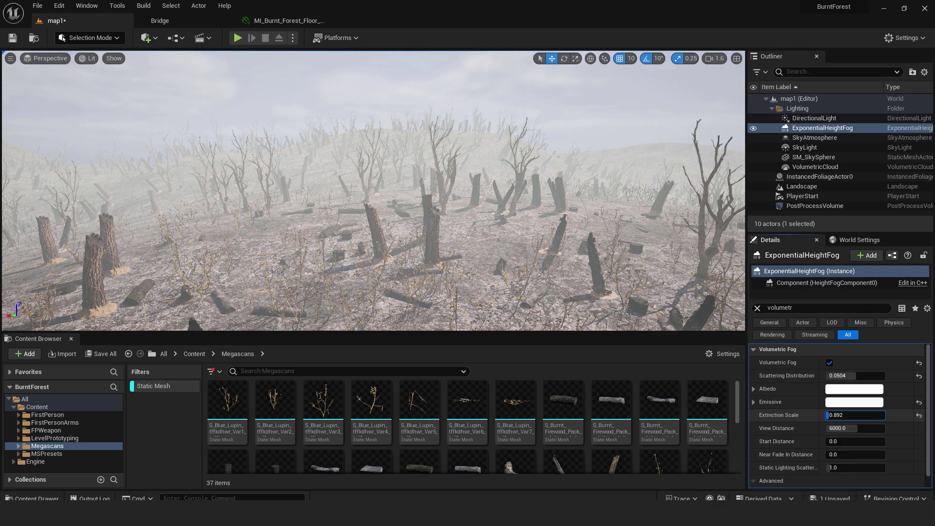
pyautogui.click(237, 38)
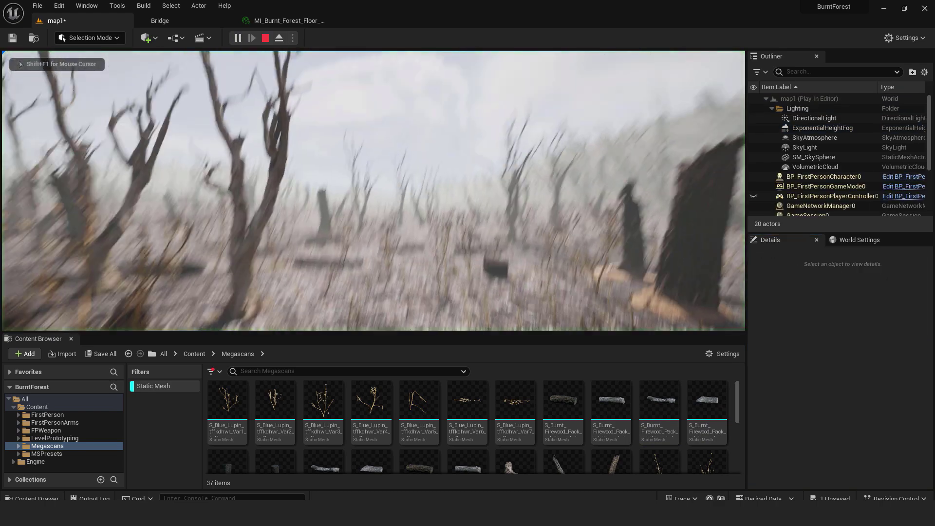
pyautogui.press('w')
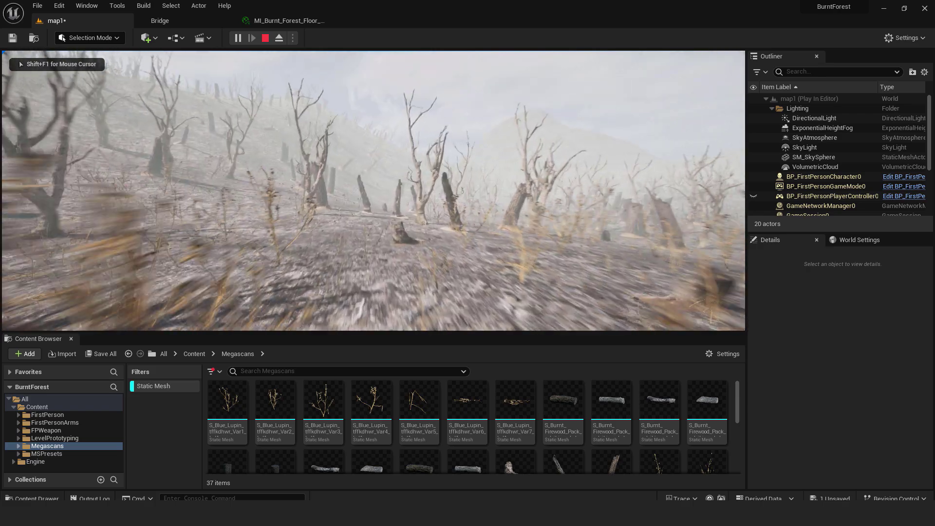
pyautogui.press('w')
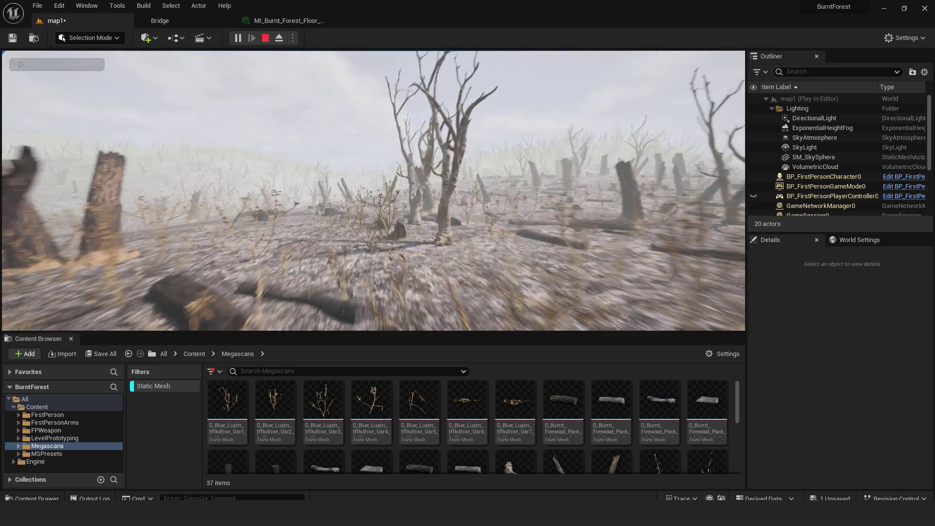
pyautogui.press('Escape')
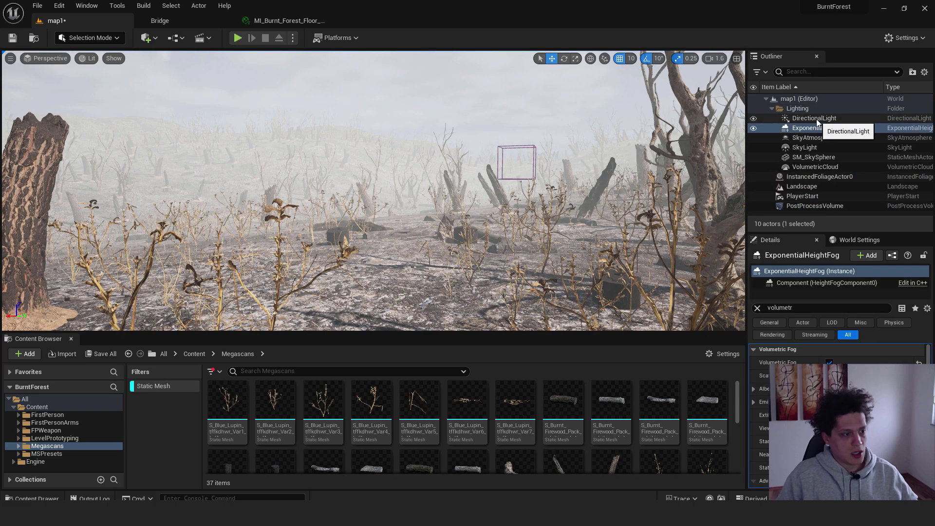
# Rotate the DirectionalLight to a low sun angle for a dim, dusk-like mood across the foggy forest
pyautogui.click(816, 120)
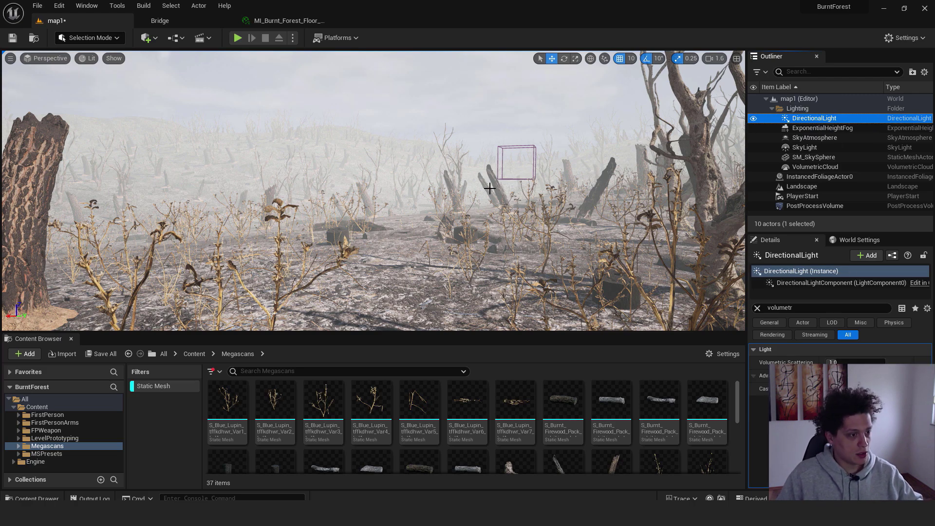
pyautogui.moveTo(482, 179); pyautogui.dragTo(494, 210, button='right')
pyautogui.hotkey('ctrl', 'l')
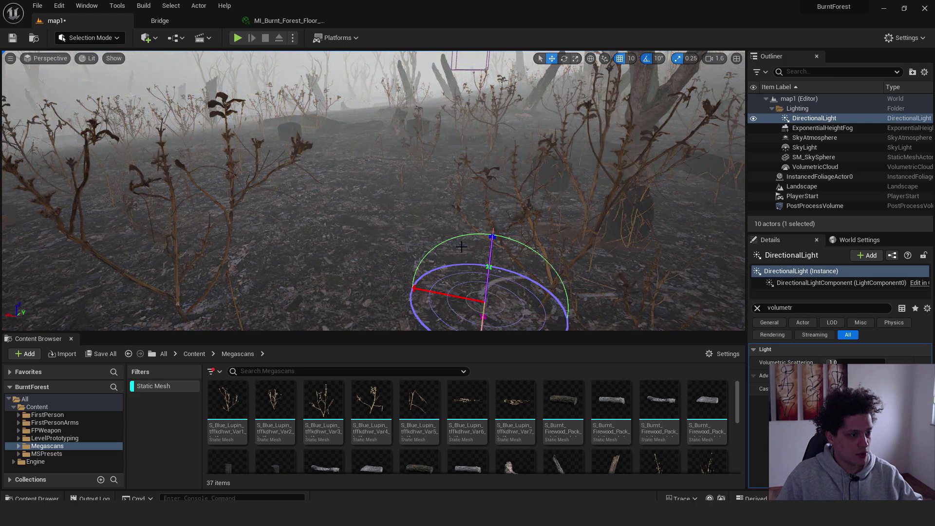
pyautogui.hotkey('ctrl', 'l')
pyautogui.hotkey('ctrl', 'l')
pyautogui.moveTo(471, 245); pyautogui.dragTo(456, 195, button='right')
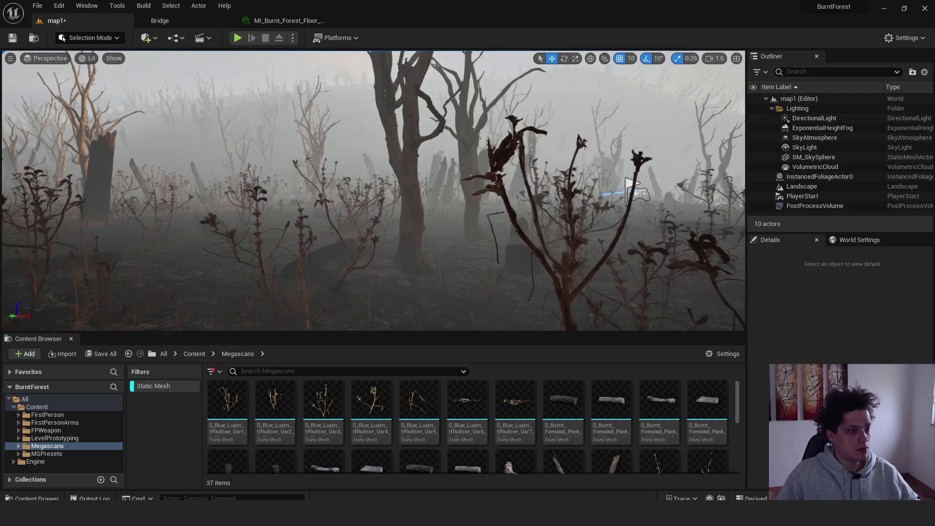
pyautogui.moveTo(373, 191); pyautogui.dragTo(254, 219, button='right')
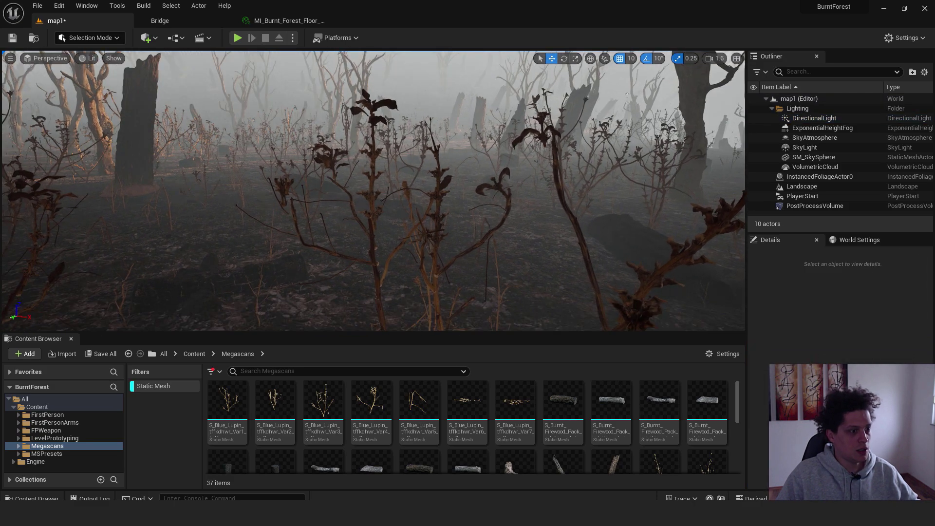
# Play-test the level from the current spot in full screen, walking around to examine the low sunlight and fog
pyautogui.rightClick(226, 213)
pyautogui.click(266, 476)
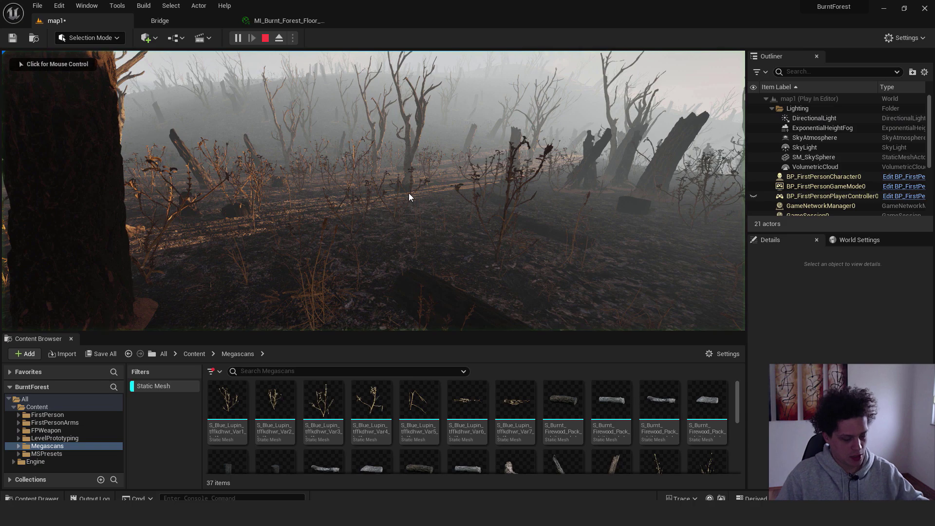
pyautogui.click(428, 179)
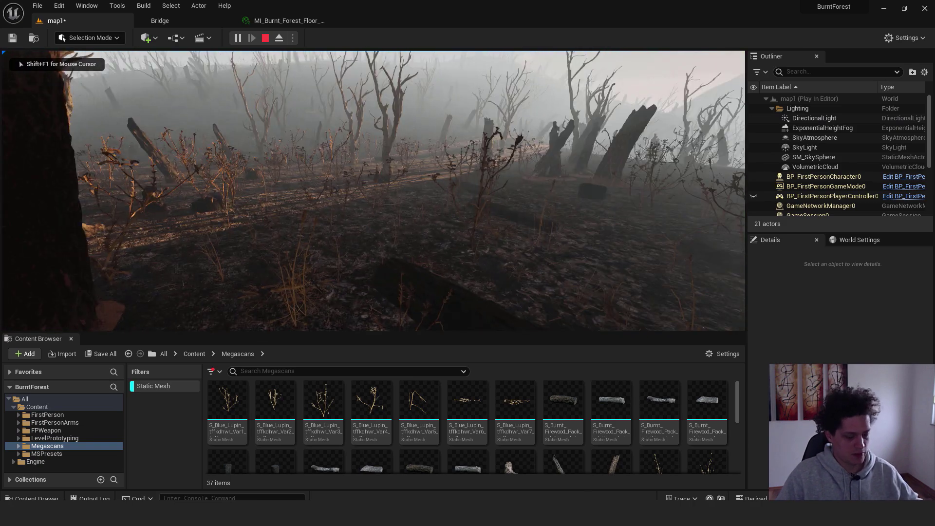
pyautogui.press('F11')
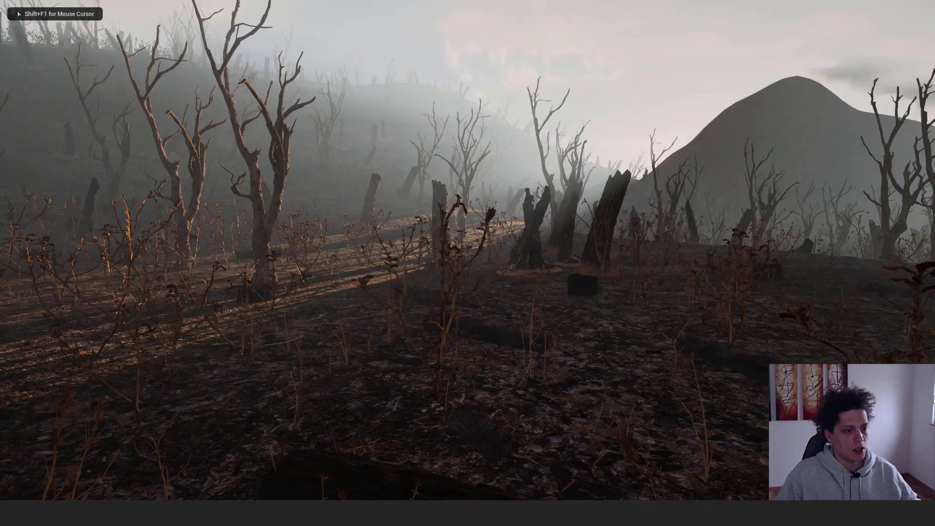
pyautogui.press('w')
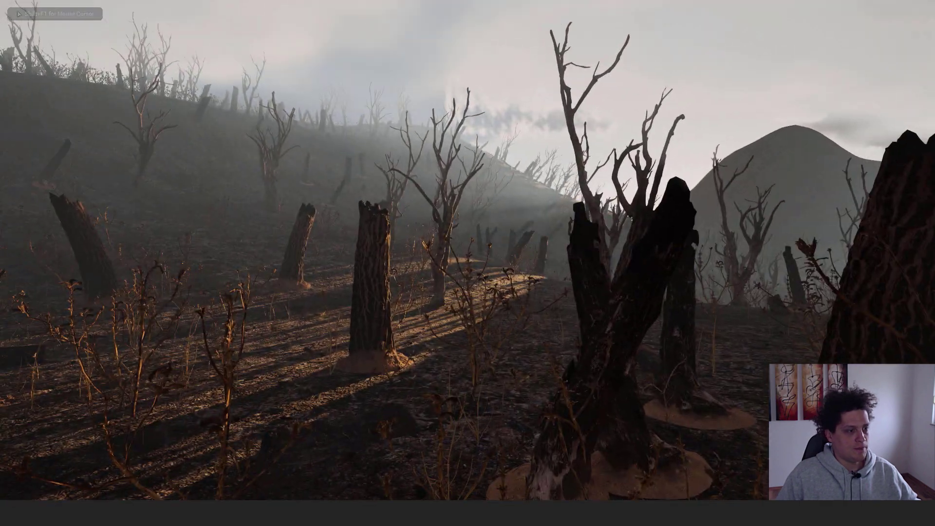
pyautogui.press('a')
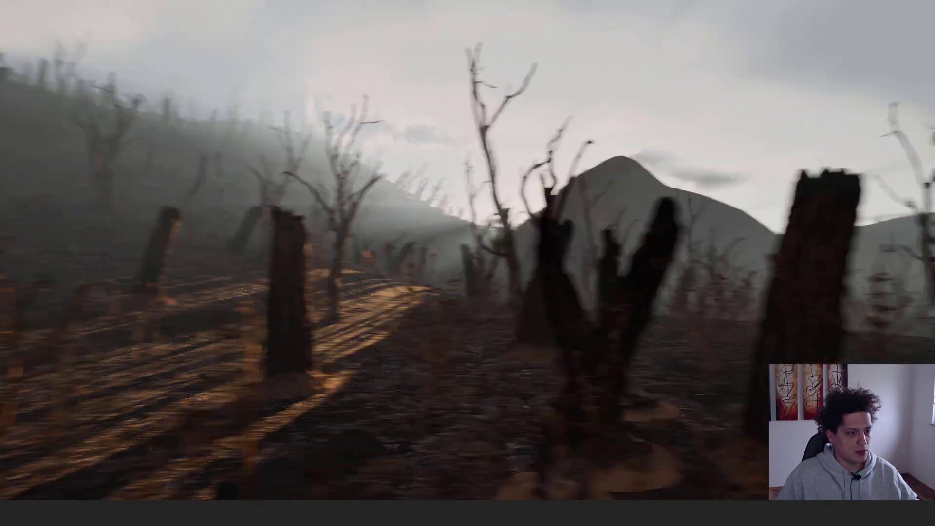
pyautogui.press('w')
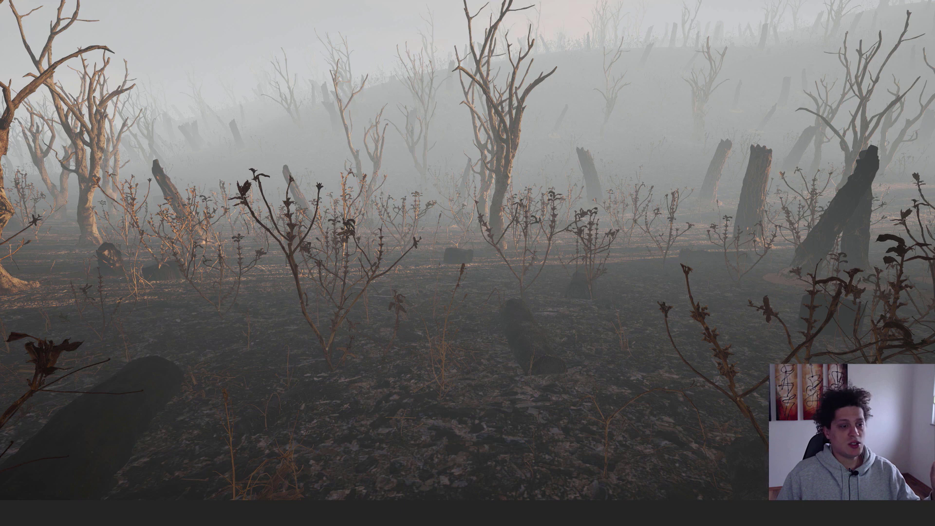